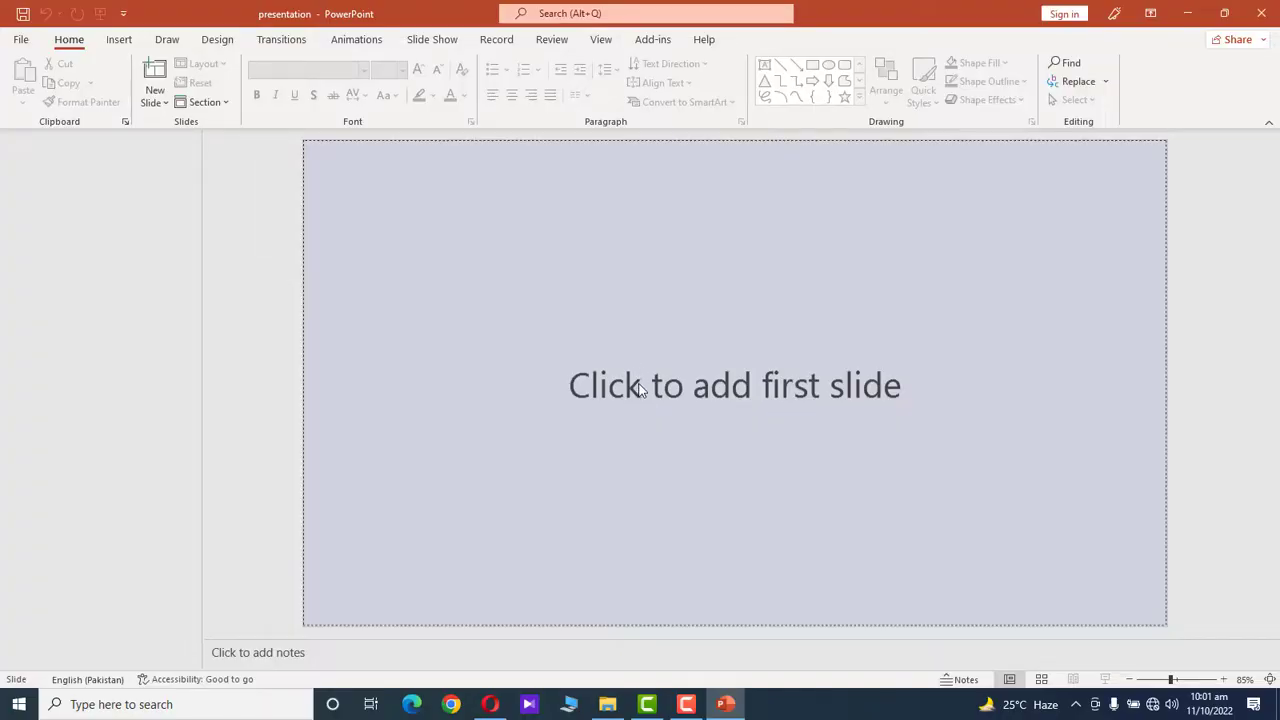
Add the first slide and apply the dark swirling-colour theme
{"action": "left_click", "coordinate": [637, 384]}
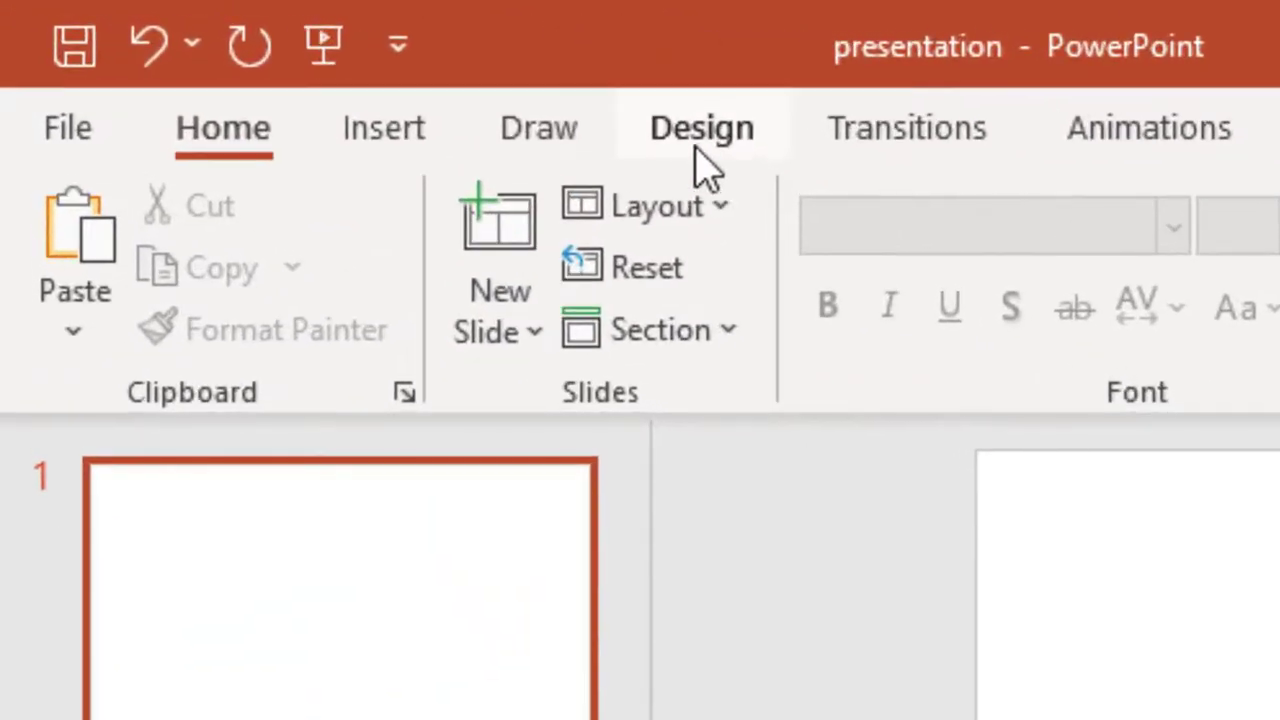
{"action": "left_click", "coordinate": [217, 42]}
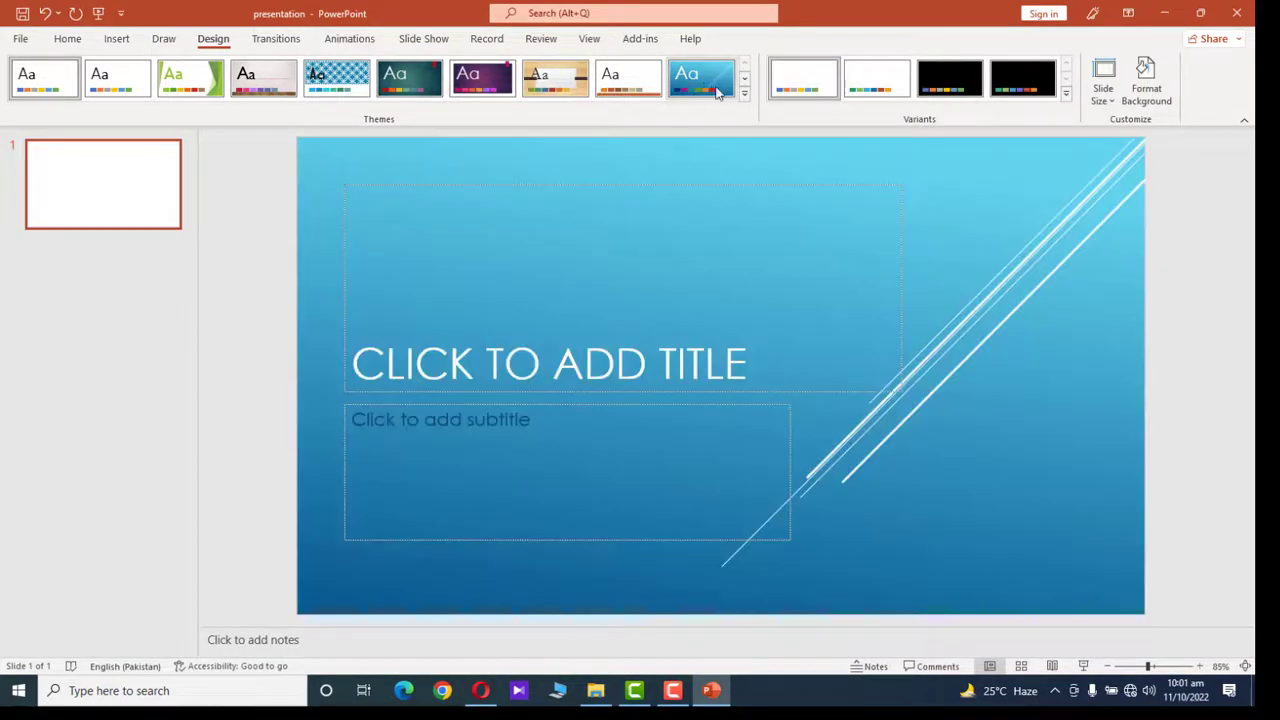
{"action": "left_click", "coordinate": [744, 92]}
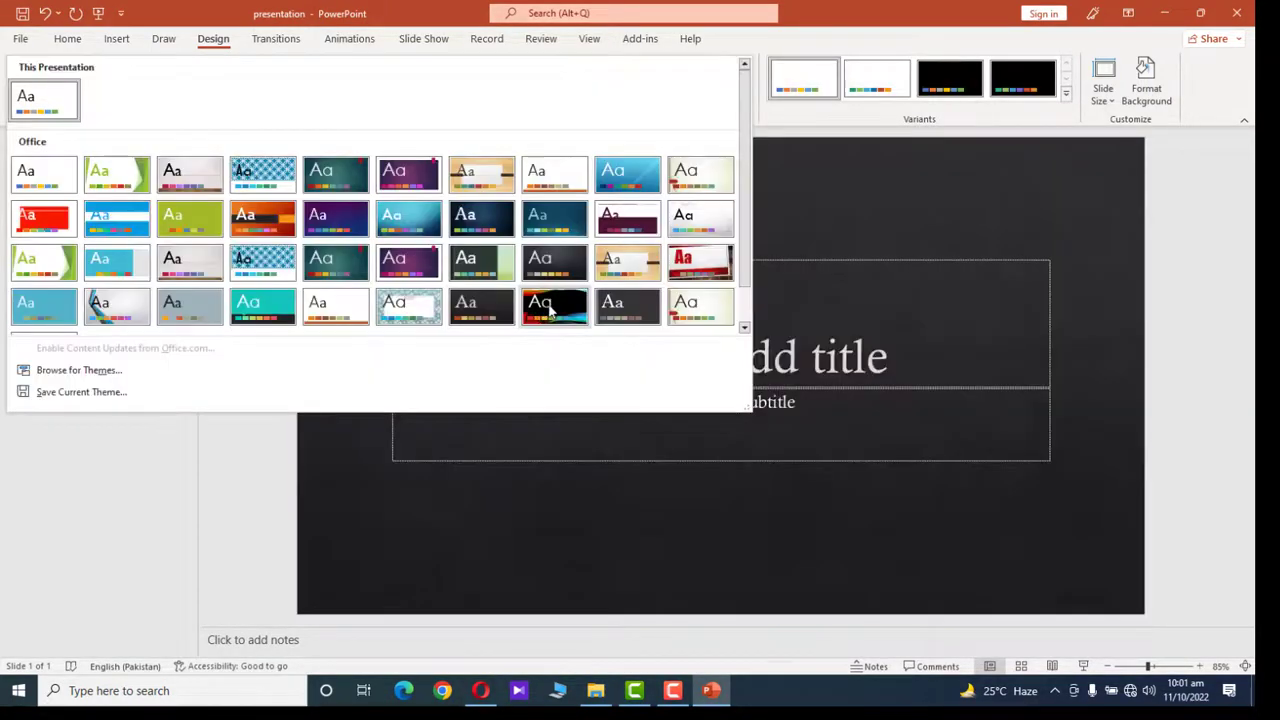
{"action": "left_click", "coordinate": [549, 310]}
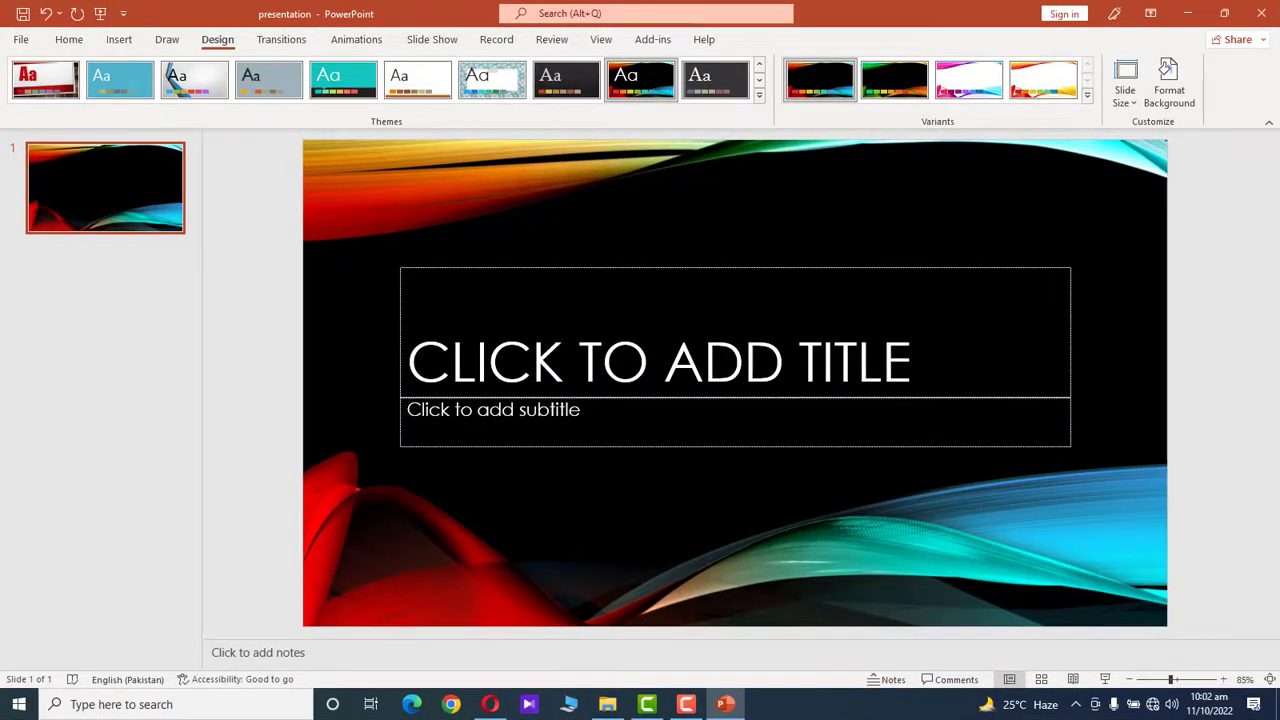
Title the slide 'SEASONS OF THE YEAR'
{"action": "left_click", "coordinate": [600, 362]}
{"action": "type", "text": "SE"}
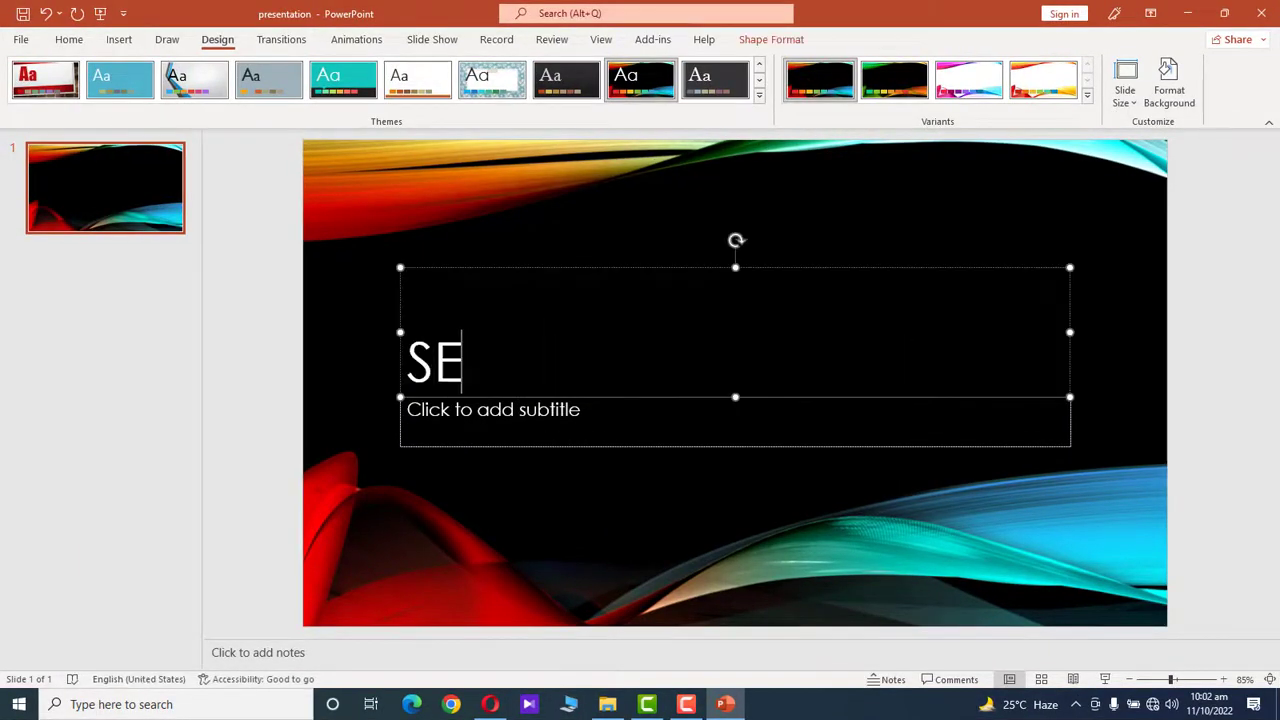
{"action": "type", "text": "ASONS"}
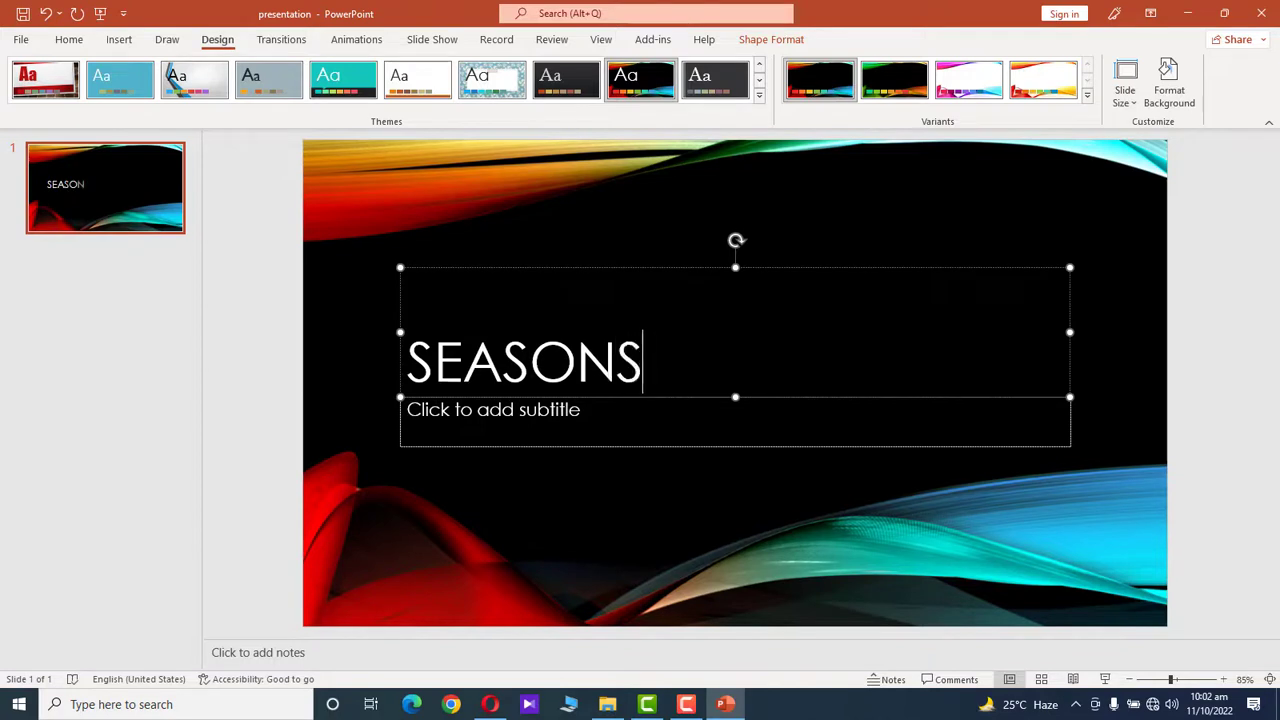
{"action": "type", "text": " OF THE YEAR"}
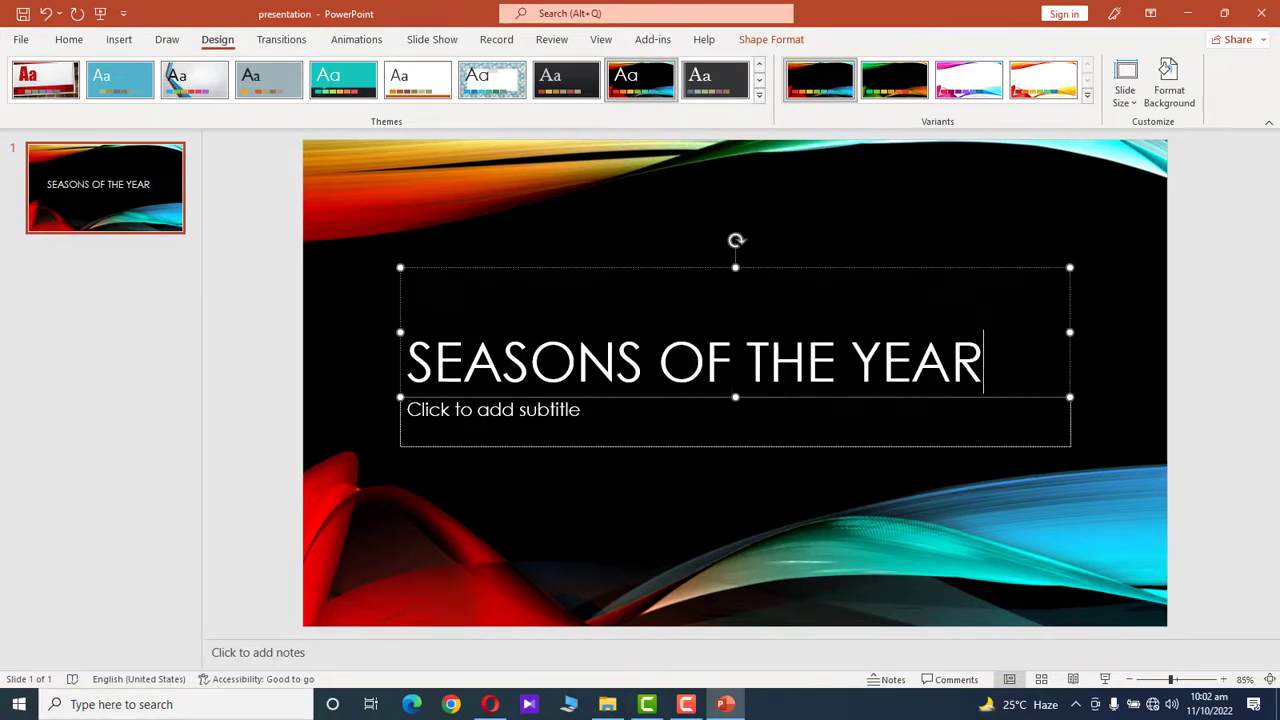
{"action": "key", "text": "BackSpace"}
{"action": "key", "text": "BackSpace"}
{"action": "key", "text": "BackSpace"}
{"action": "key", "text": "BackSpace"}
{"action": "key", "text": "BackSpace"}
{"action": "key", "text": "BackSpace"}
{"action": "key", "text": "BackSpace"}
Fix the end of the title text and move the title box near the top
{"action": "type", "text": "HE YEAR"}
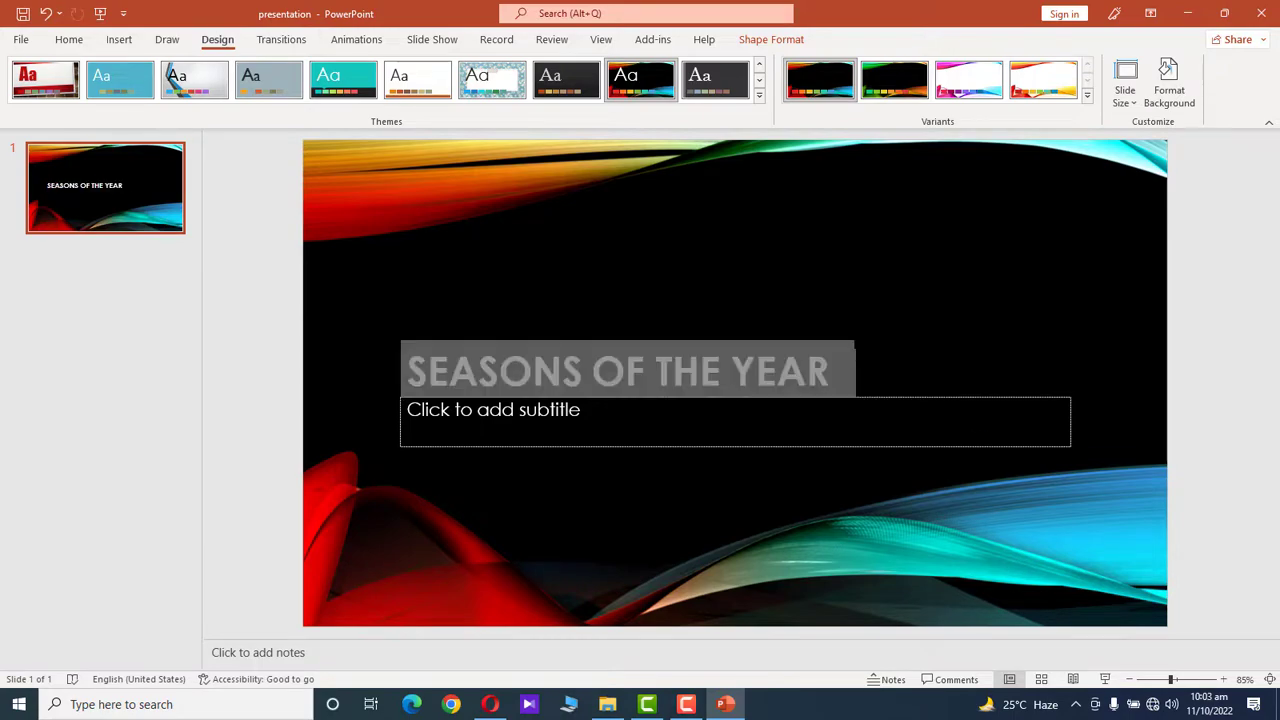
{"action": "left_click", "coordinate": [855, 340]}
{"action": "left_click_drag", "start_coordinate": [768, 340], "coordinate": [857, 183]}
Change the title box's shape to a rounded rectangle
{"action": "left_click", "coordinate": [771, 39]}
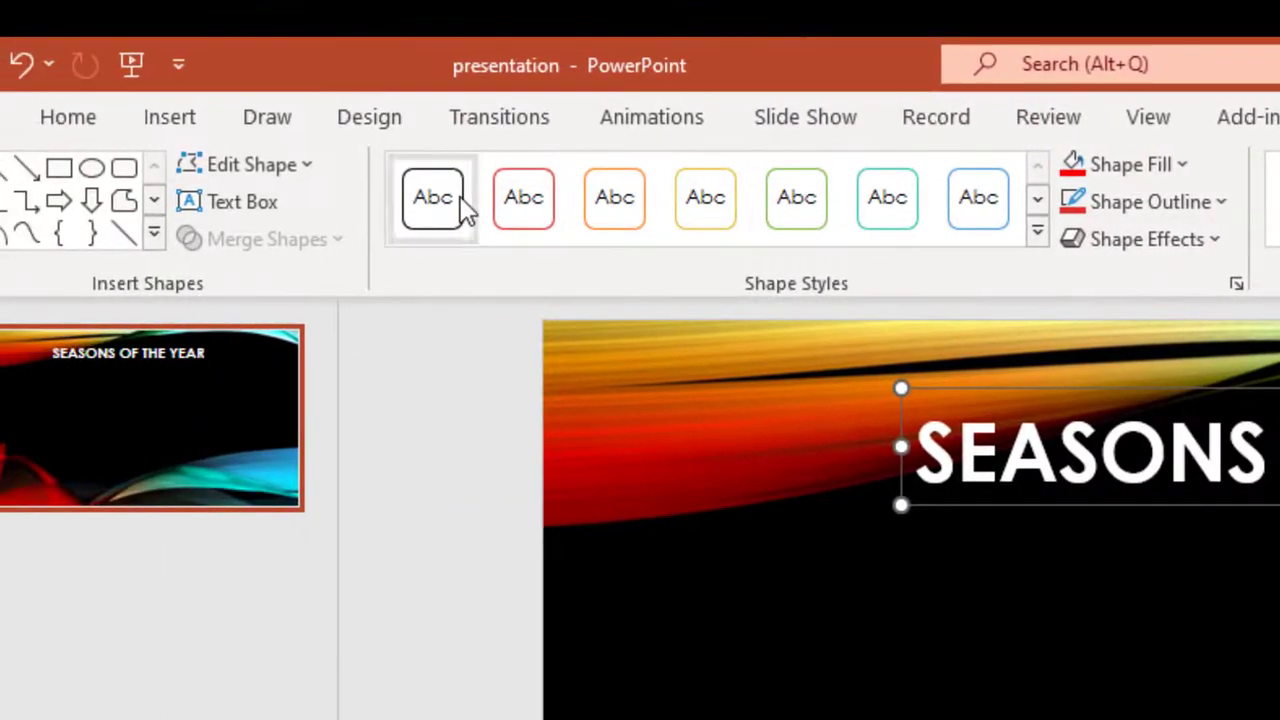
{"action": "left_click", "coordinate": [72, 160]}
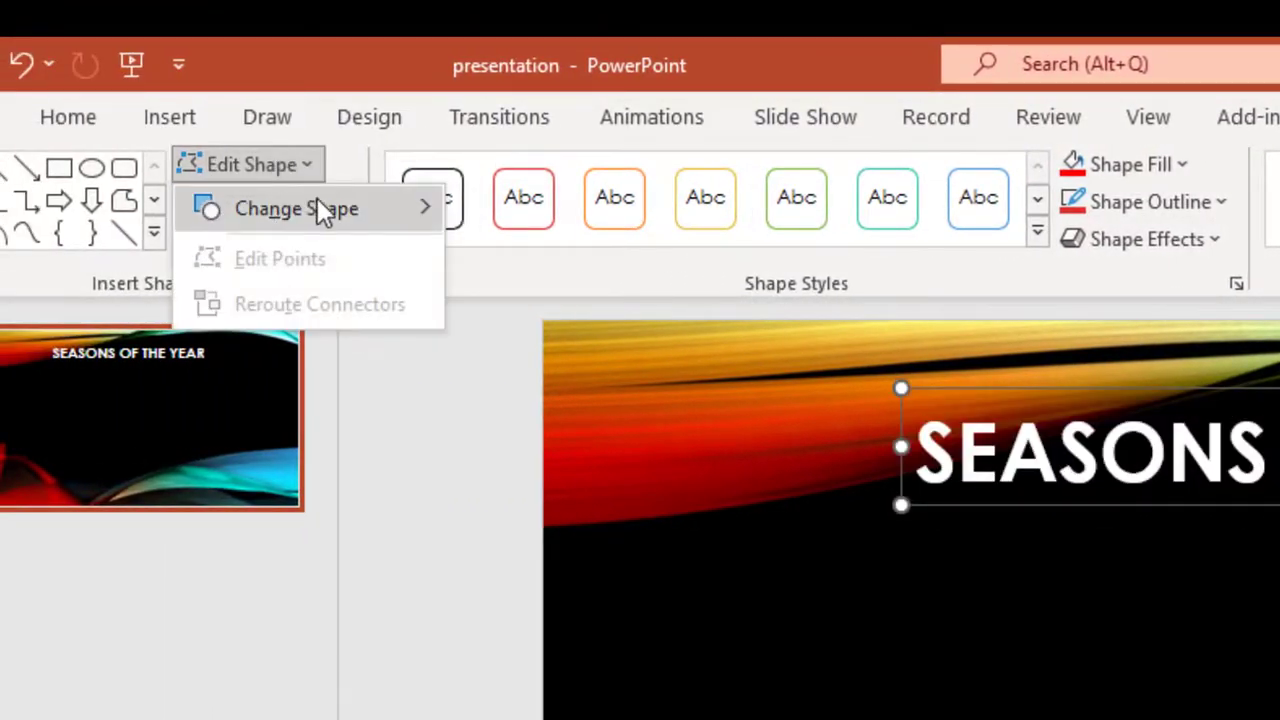
{"action": "mouse_move", "coordinate": [355, 215]}
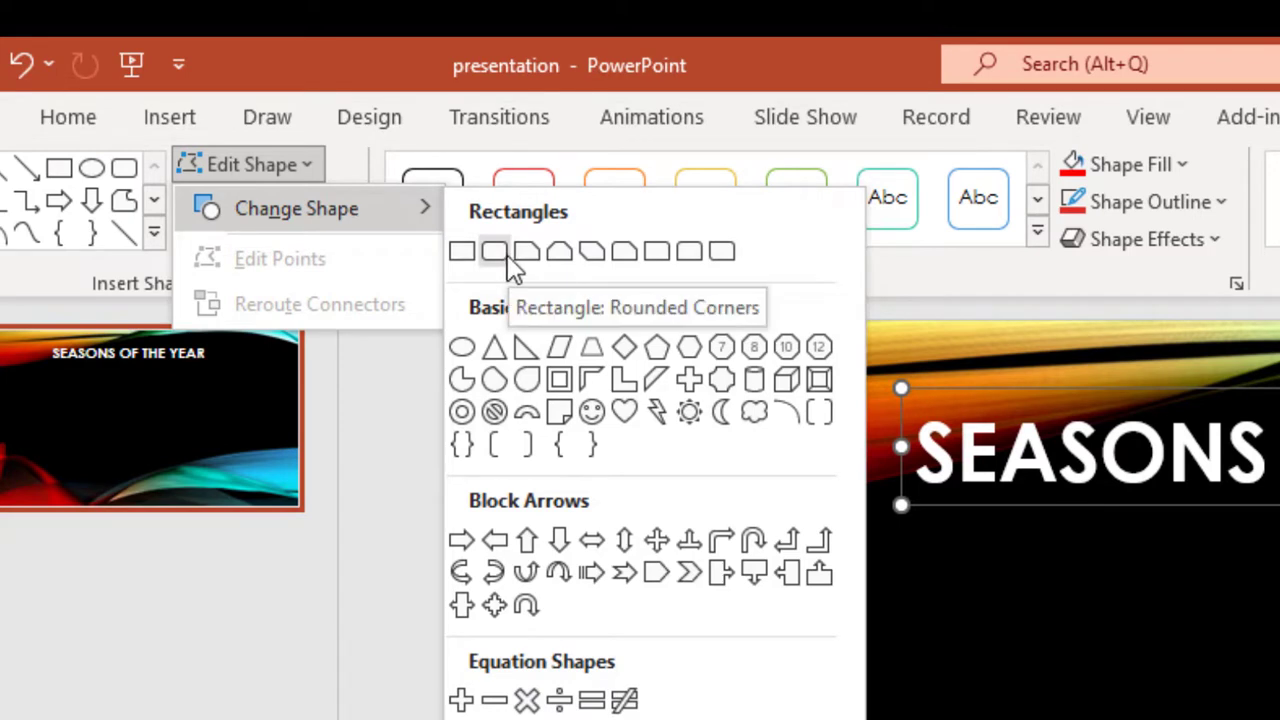
{"action": "left_click", "coordinate": [494, 251]}
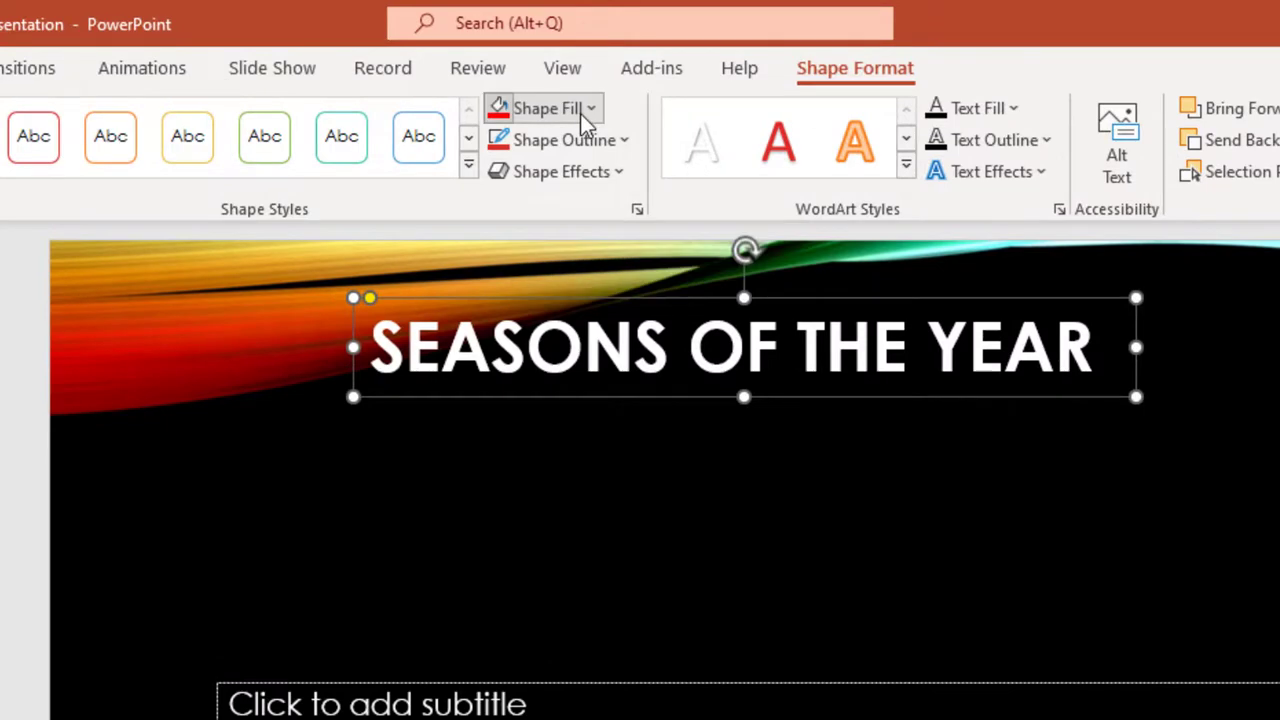
Fill the title box red, round its corners into a pill, and narrow it to 16.6 cm
{"action": "left_click", "coordinate": [589, 110]}
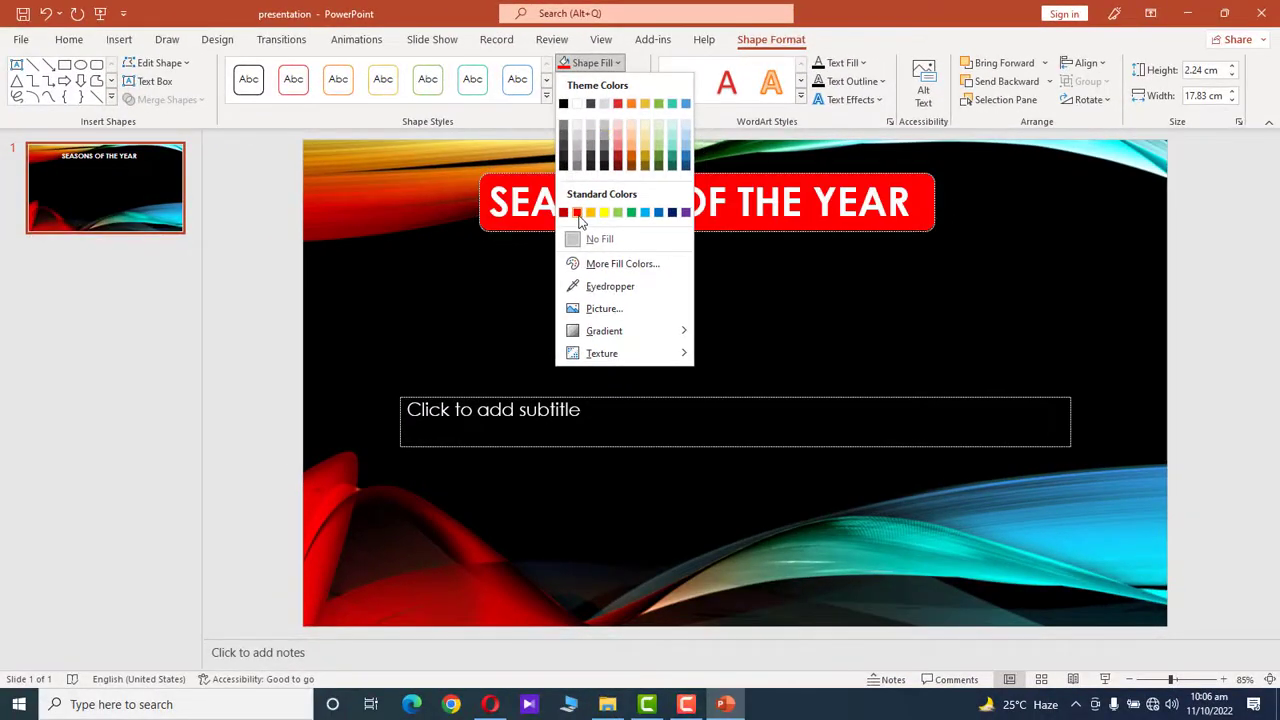
{"action": "left_click", "coordinate": [577, 213]}
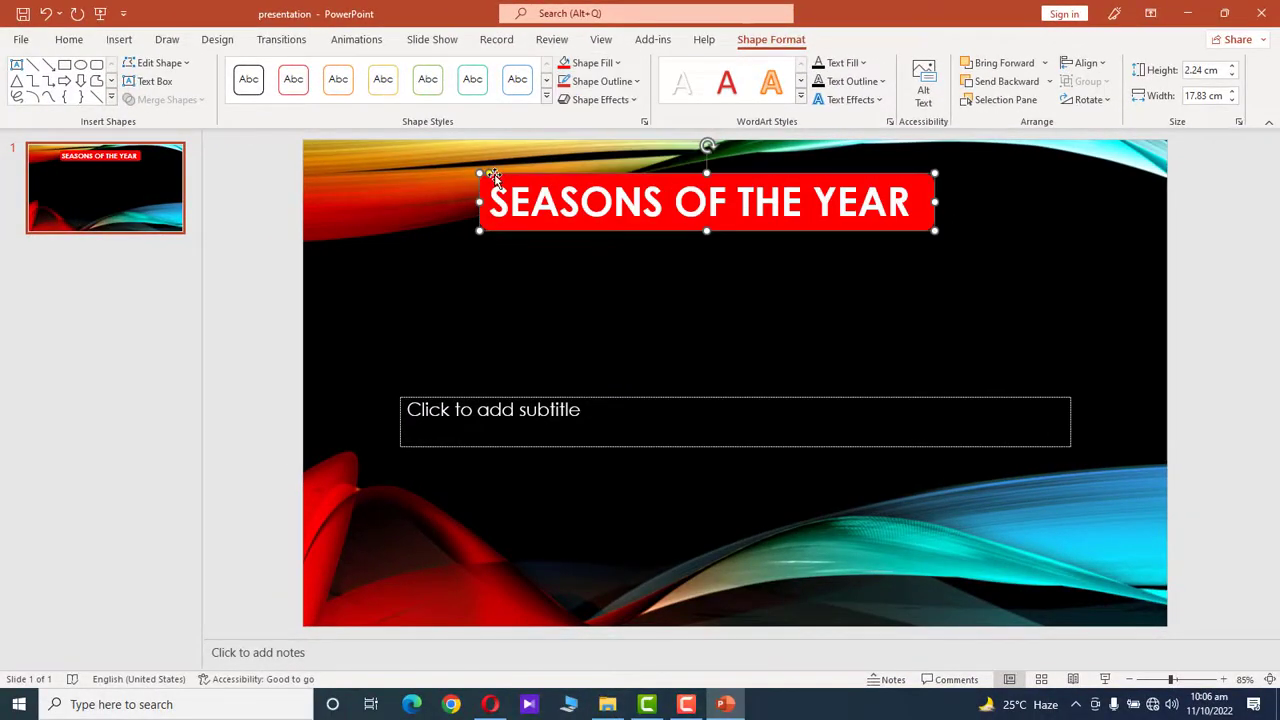
{"action": "left_click_drag", "start_coordinate": [488, 174], "coordinate": [518, 176]}
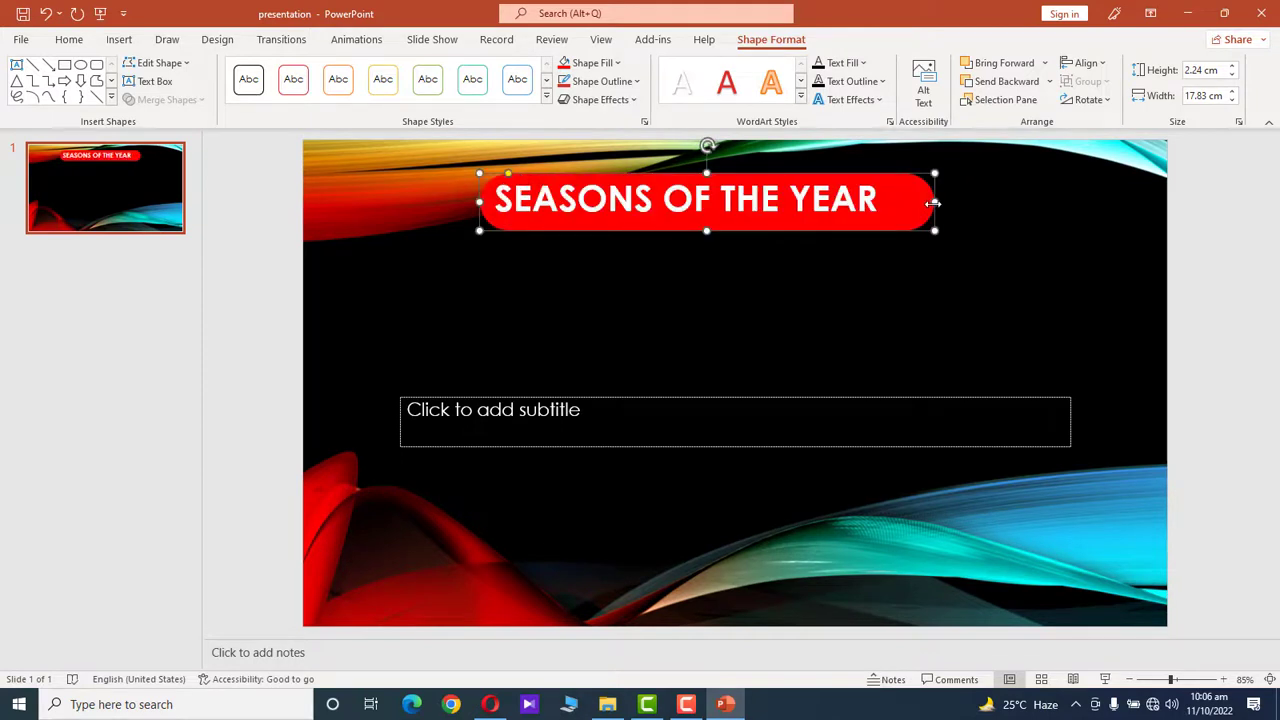
{"action": "left_click_drag", "start_coordinate": [933, 203], "coordinate": [709, 177]}
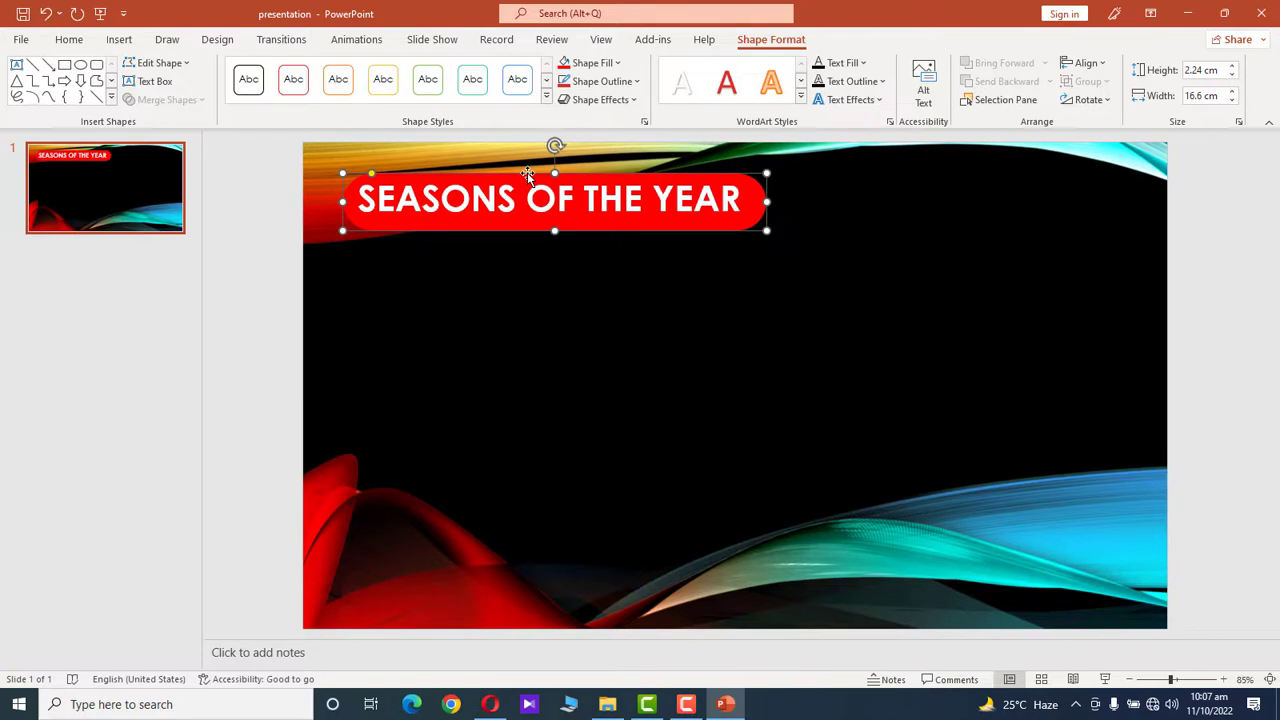
Duplicate the banner below the title, relabel it '1 SPRING', and shrink it to half width
{"action": "key", "text": "ctrl+v"}
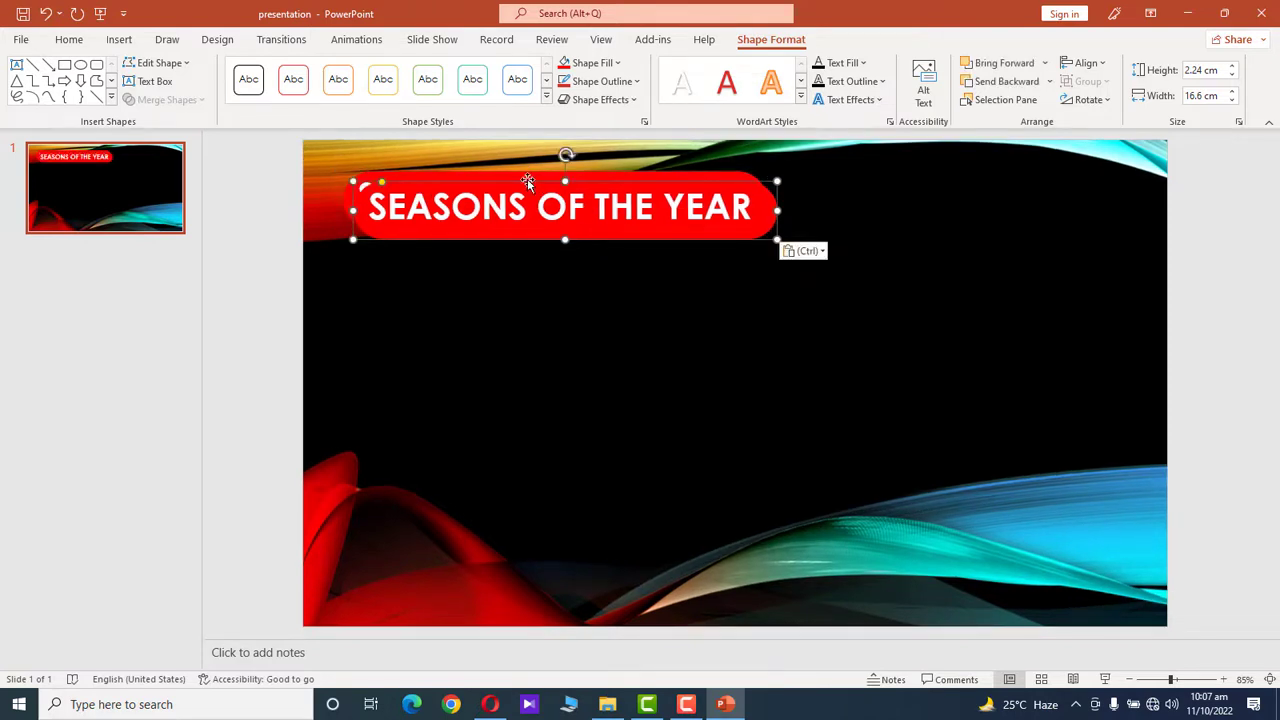
{"action": "left_click_drag", "start_coordinate": [527, 181], "coordinate": [516, 256]}
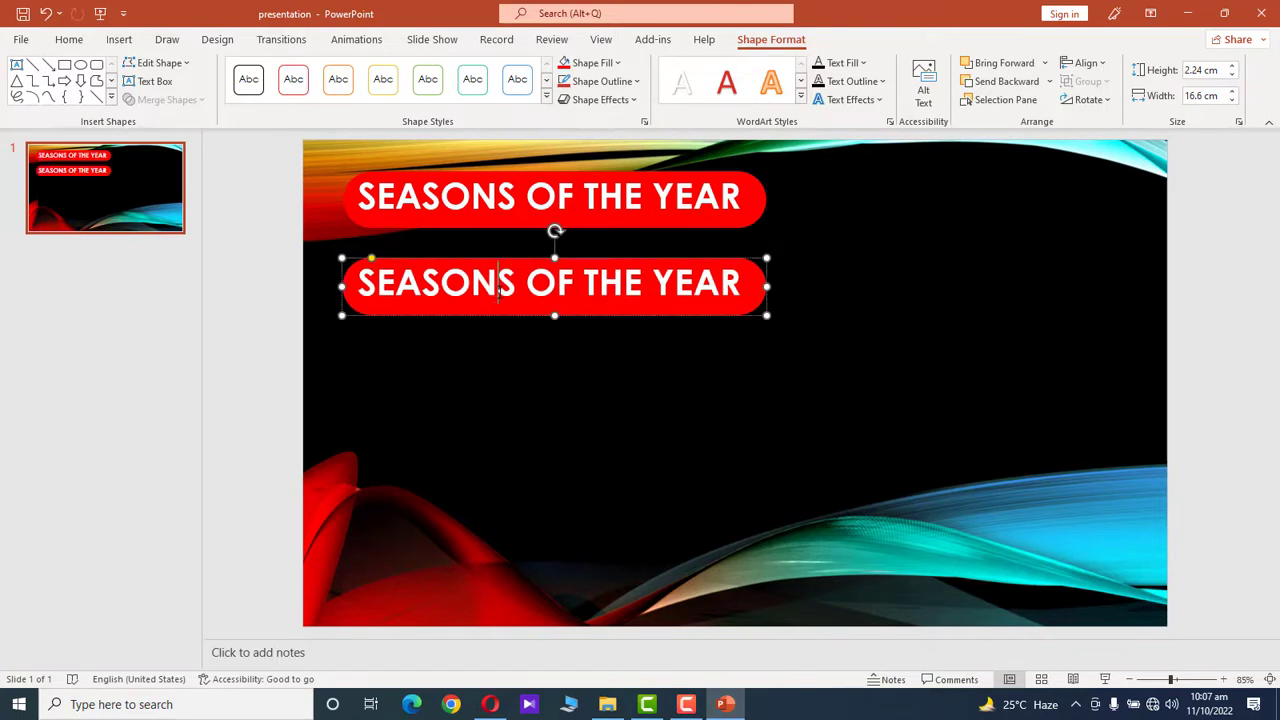
{"action": "triple_click", "coordinate": [499, 287]}
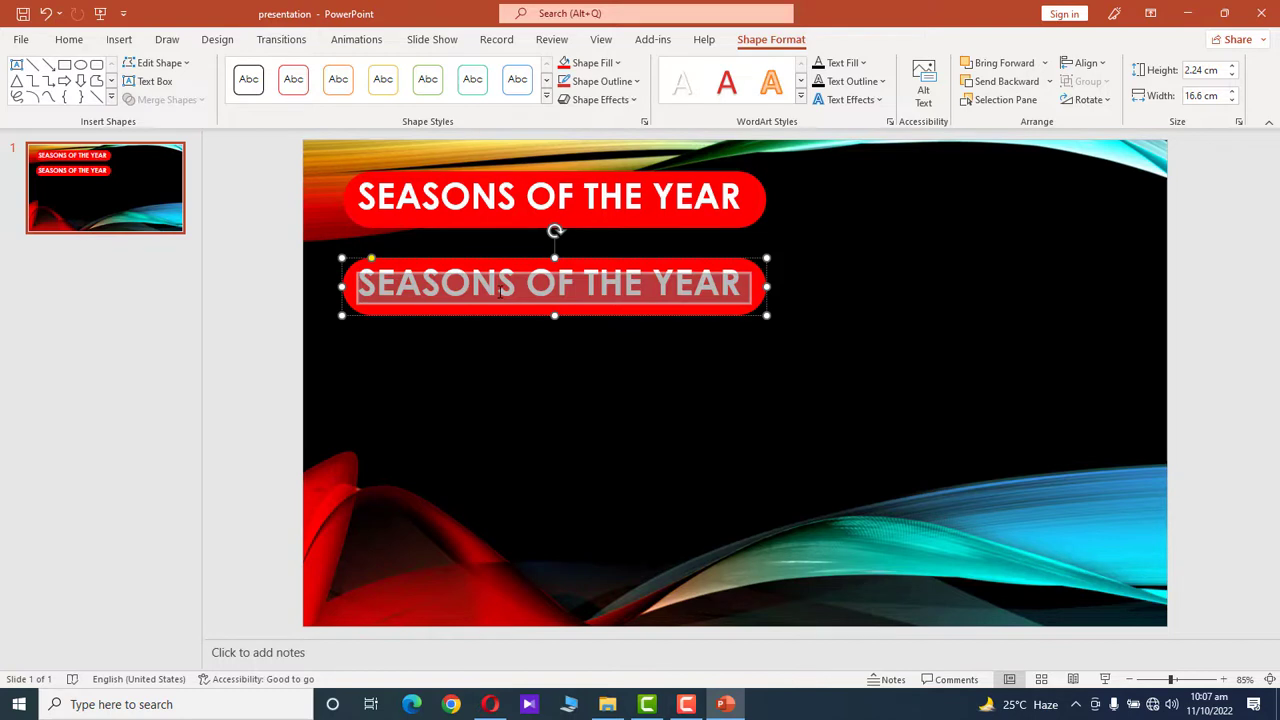
{"action": "type", "text": "1 SPRING"}
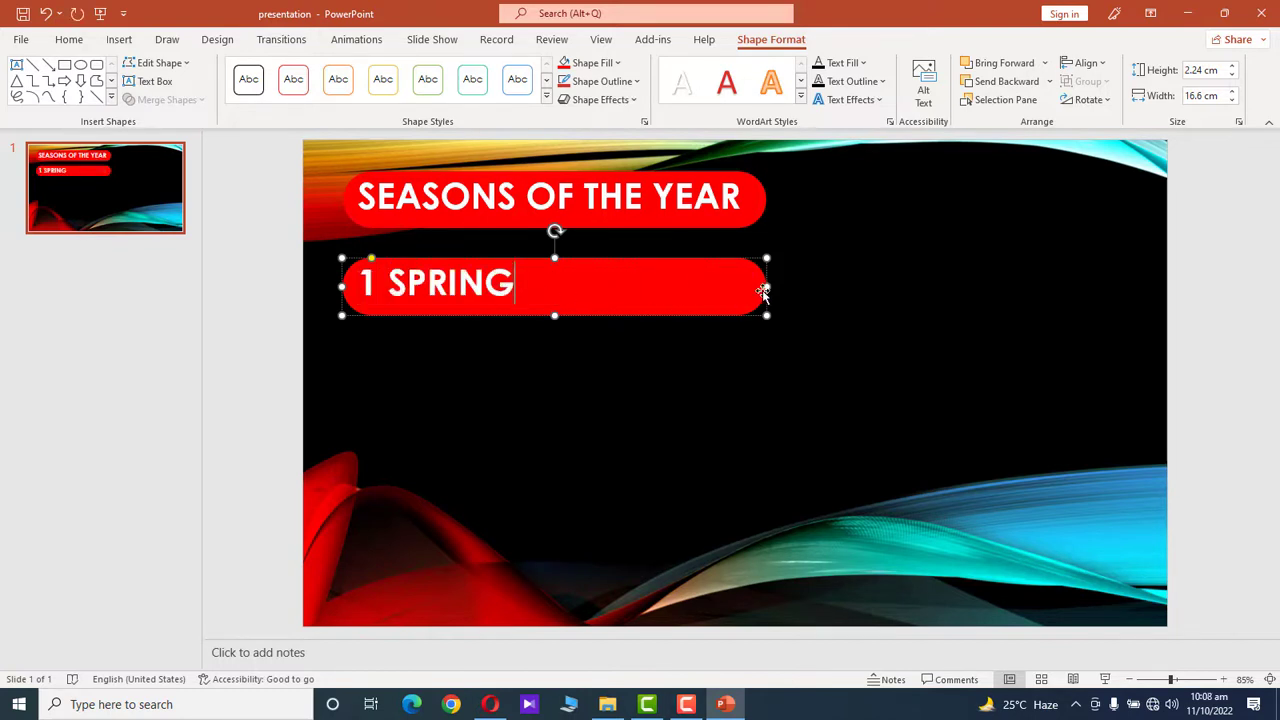
{"action": "left_click_drag", "start_coordinate": [766, 287], "coordinate": [554, 276]}
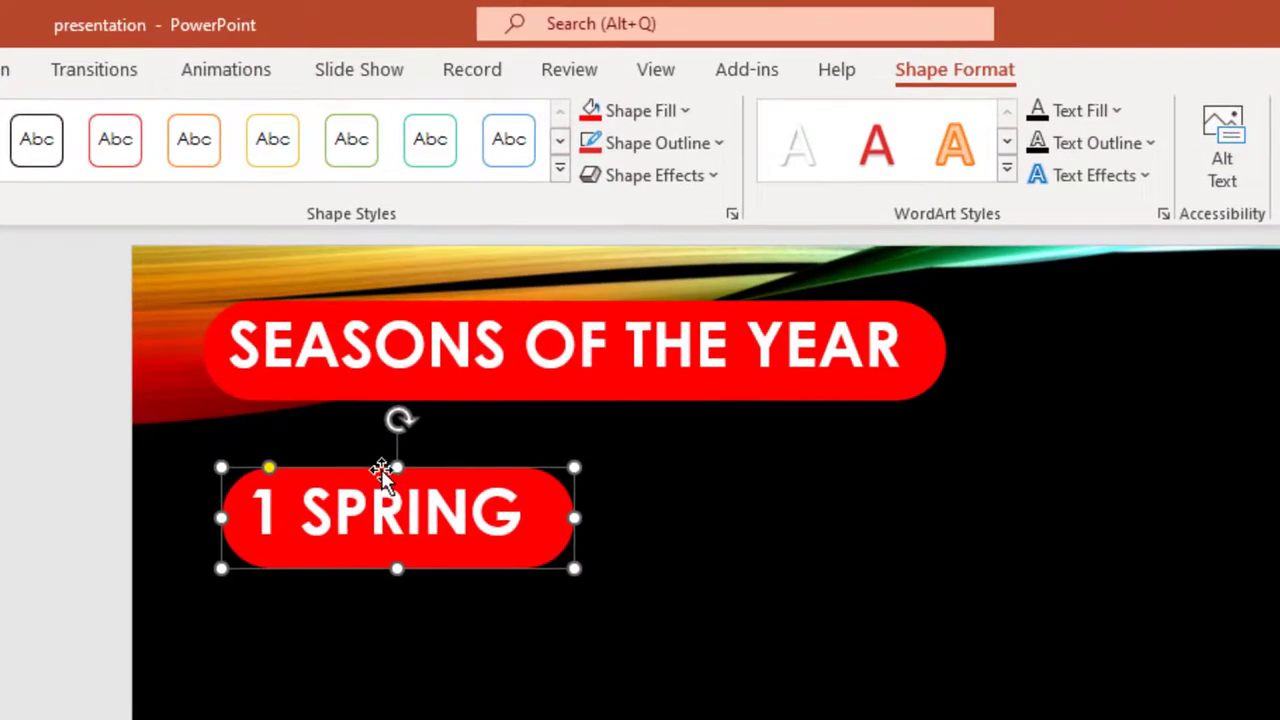
Give the 1 SPRING pill a light blue fill and black text
{"action": "left_click", "coordinate": [668, 118]}
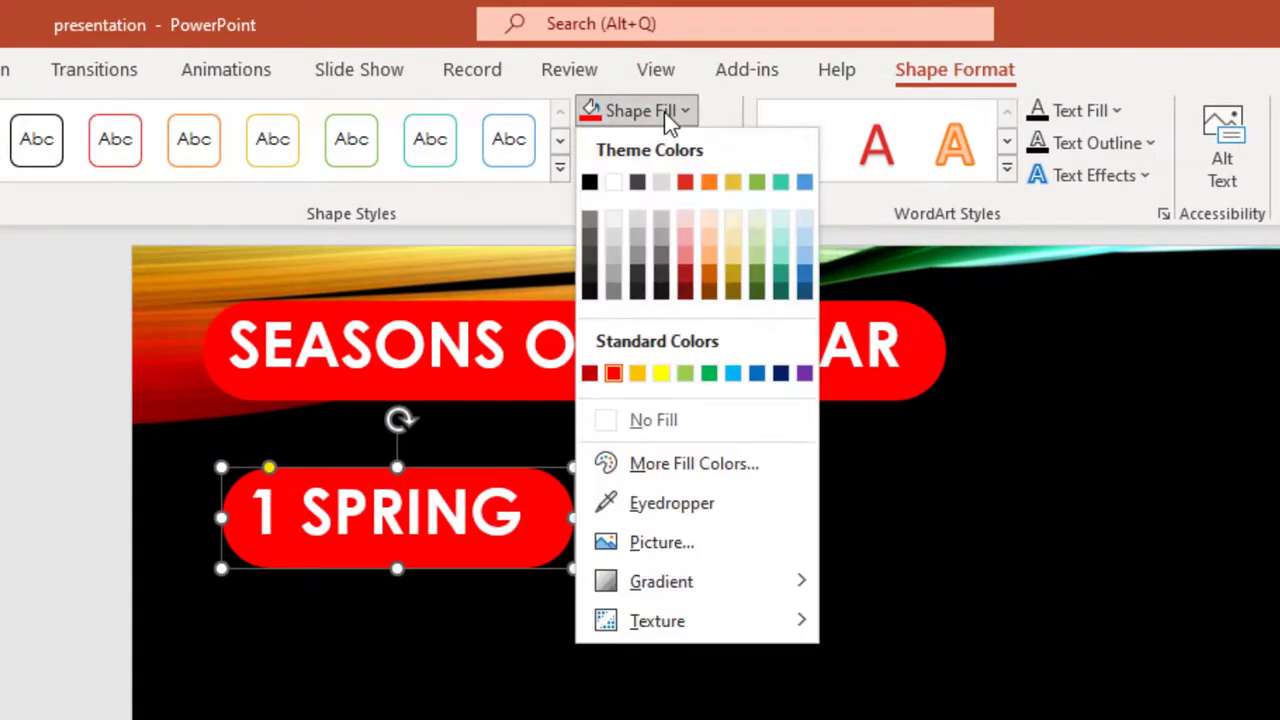
{"action": "left_click", "coordinate": [733, 374]}
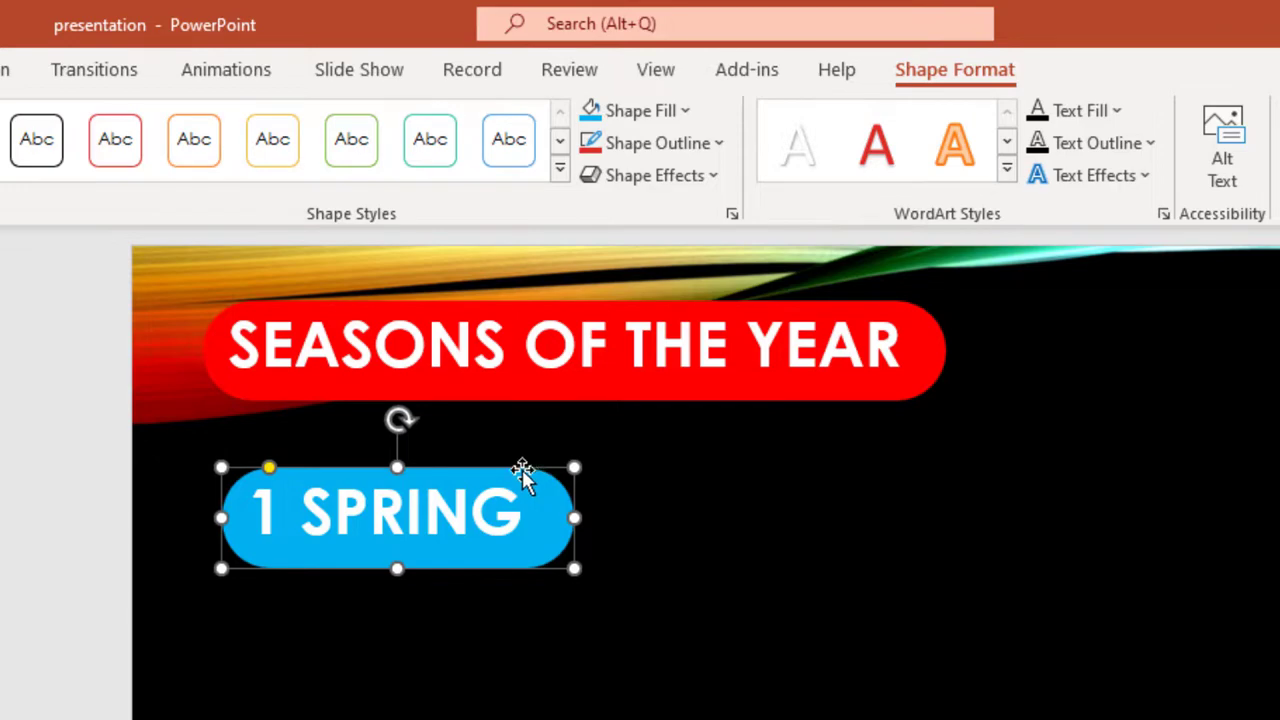
{"action": "left_click", "coordinate": [1113, 118]}
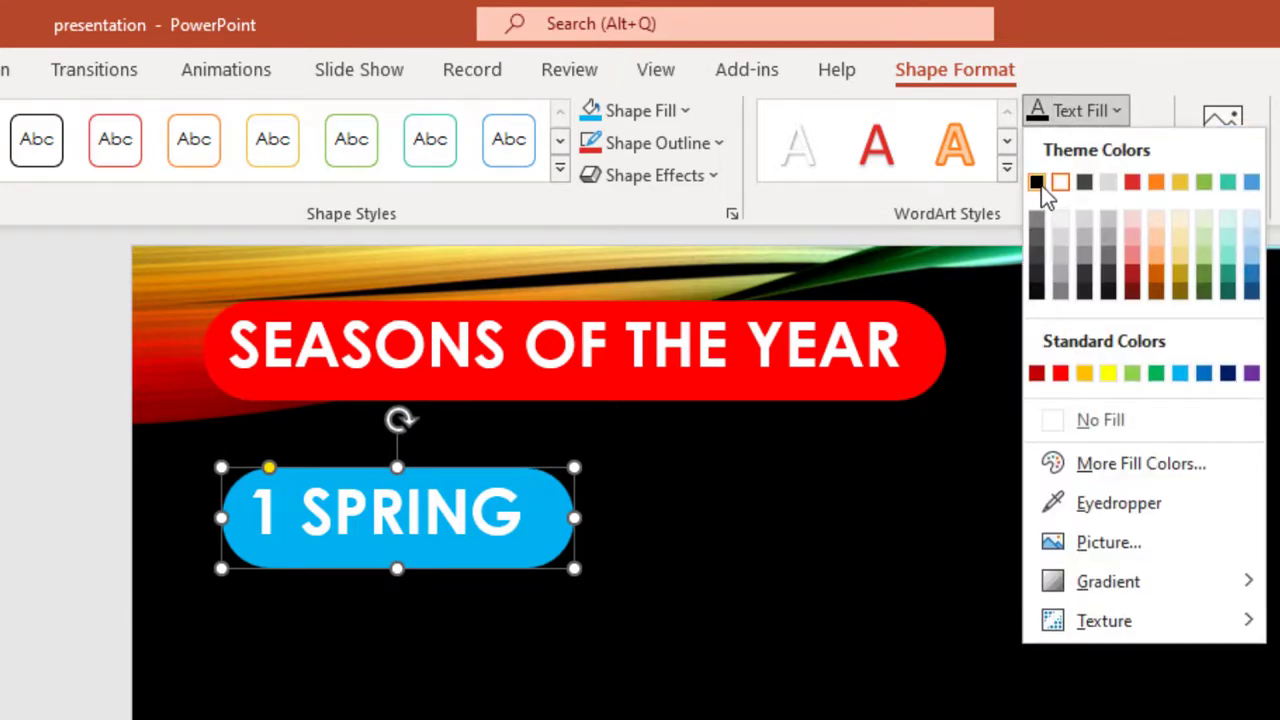
{"action": "left_click", "coordinate": [1036, 182]}
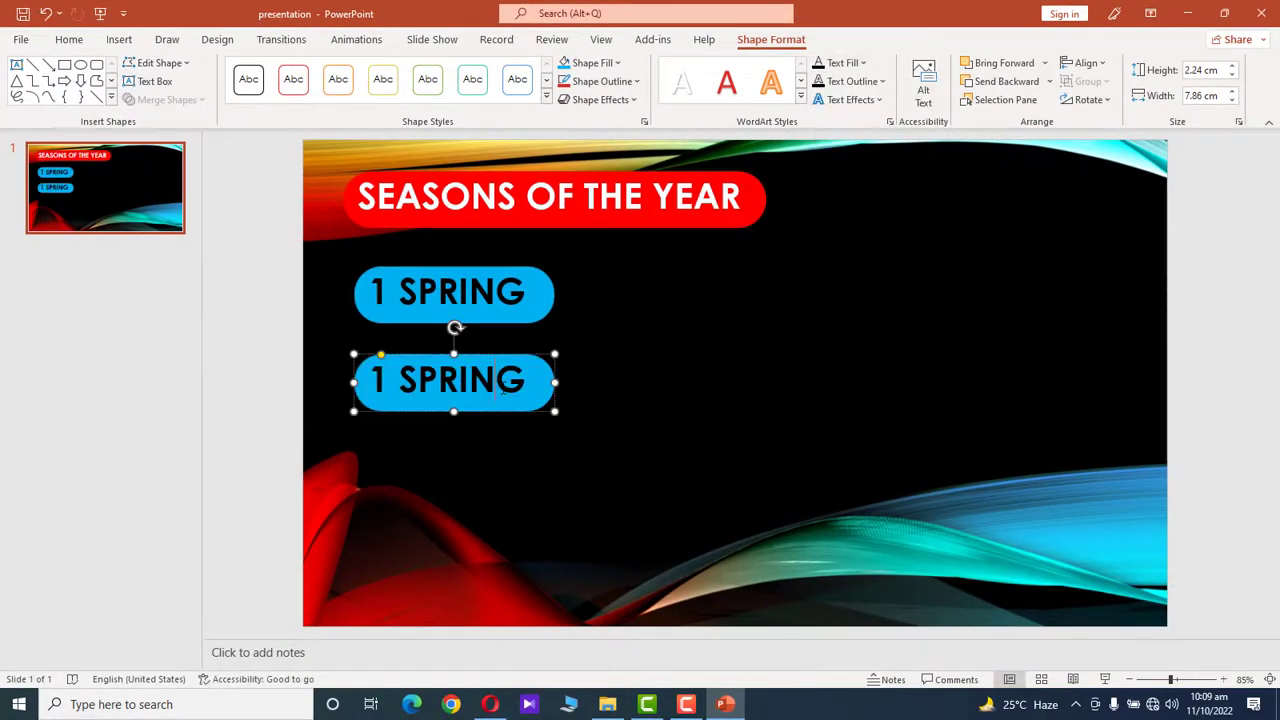
Replace the fourth pill's text with '4'
{"action": "triple_click", "coordinate": [503, 388]}
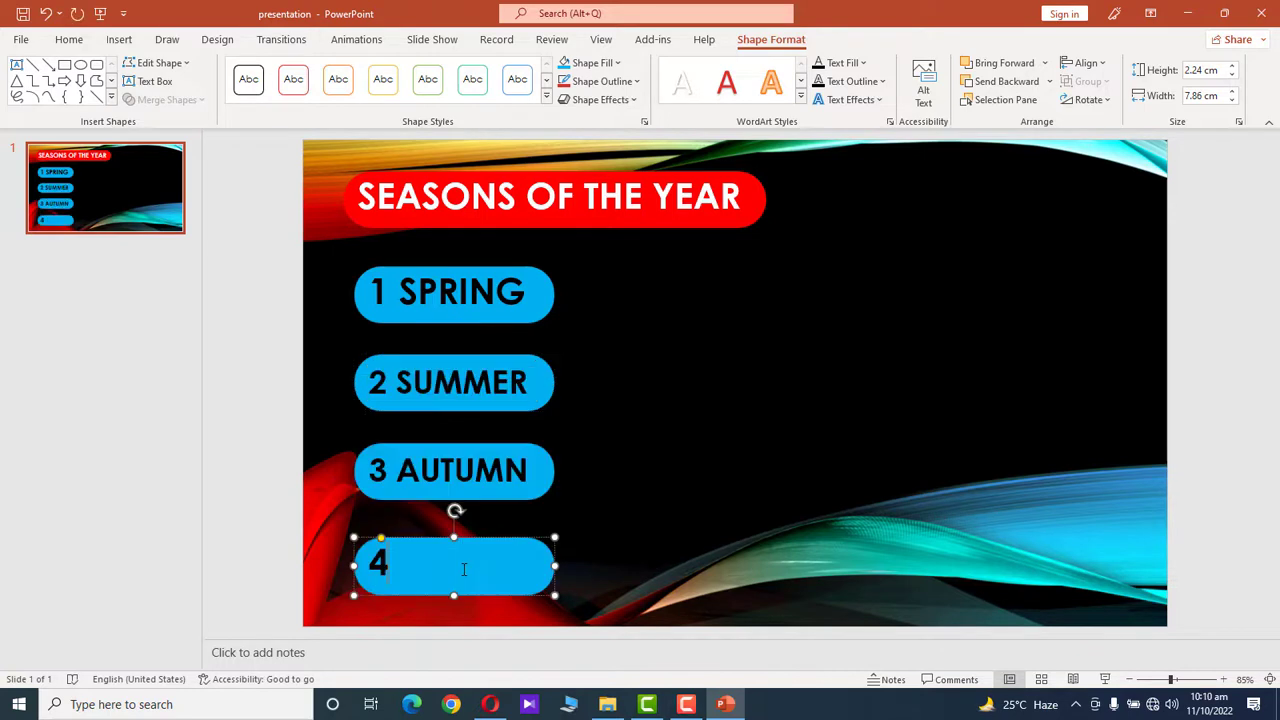
{"action": "key", "text": "BackSpace"}
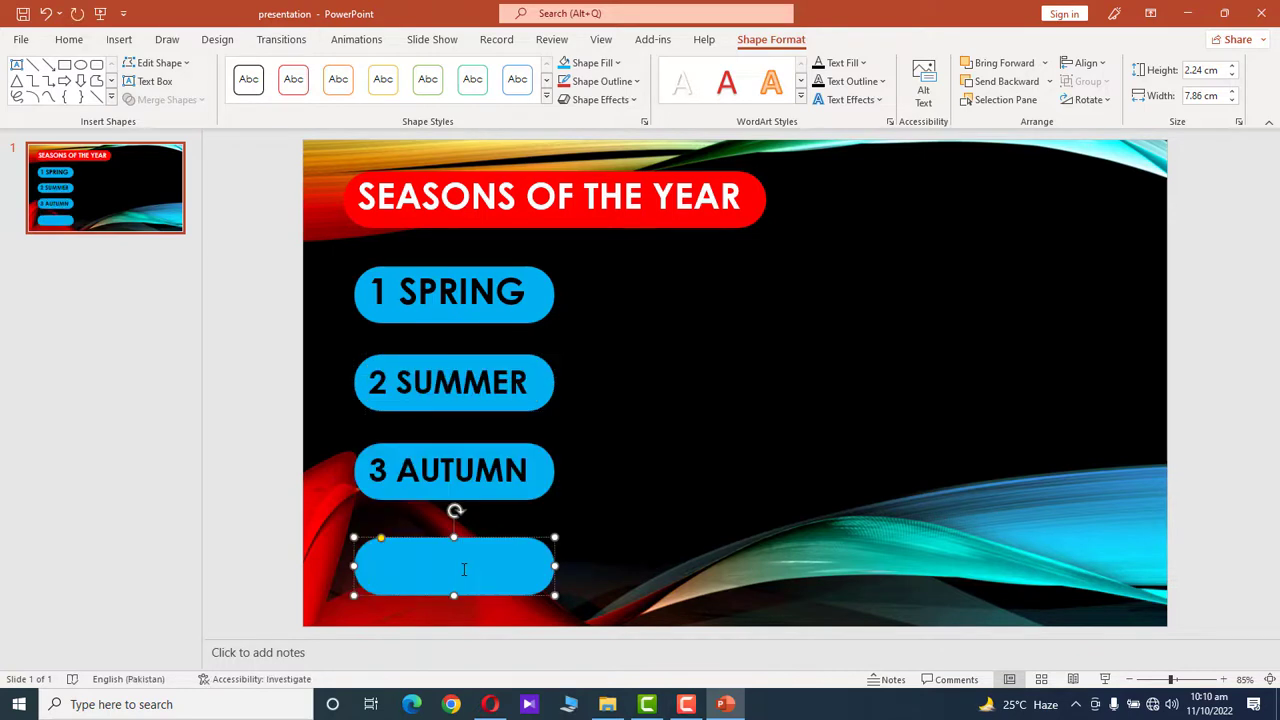
{"action": "type", "text": "4 WINTER"}
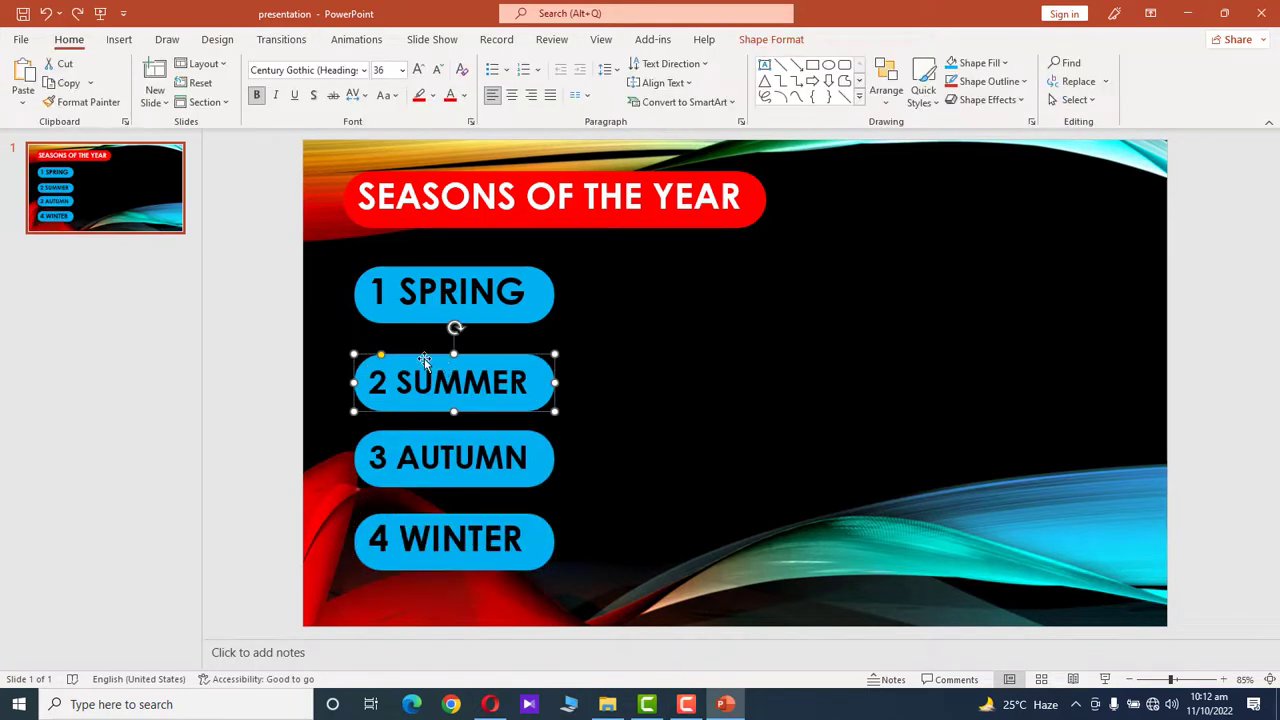
Shift 2 SUMMER, 3 AUTUMN and 4 WINTER progressively further right into a staircase
{"action": "left_click", "coordinate": [317, 331]}
{"action": "left_click", "coordinate": [388, 370]}
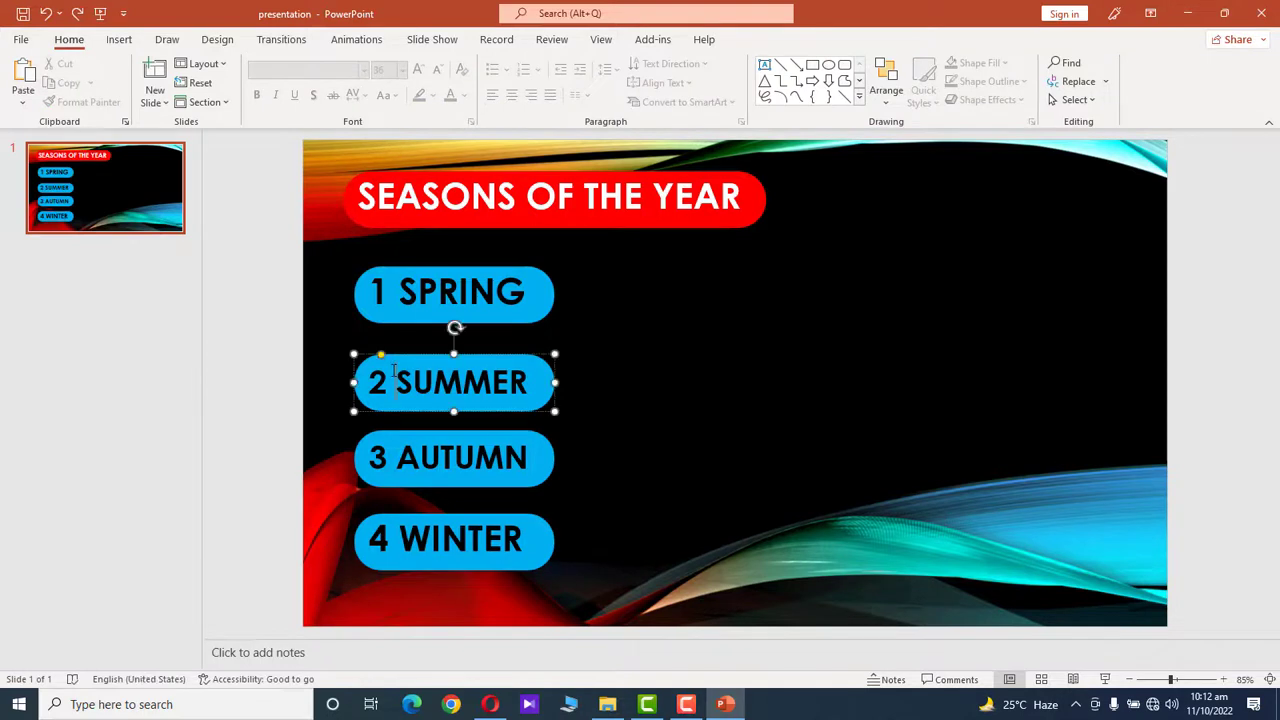
{"action": "left_click_drag", "start_coordinate": [410, 355], "coordinate": [459, 350]}
{"action": "left_click", "coordinate": [456, 442]}
{"action": "left_click_drag", "start_coordinate": [456, 442], "coordinate": [567, 443]}
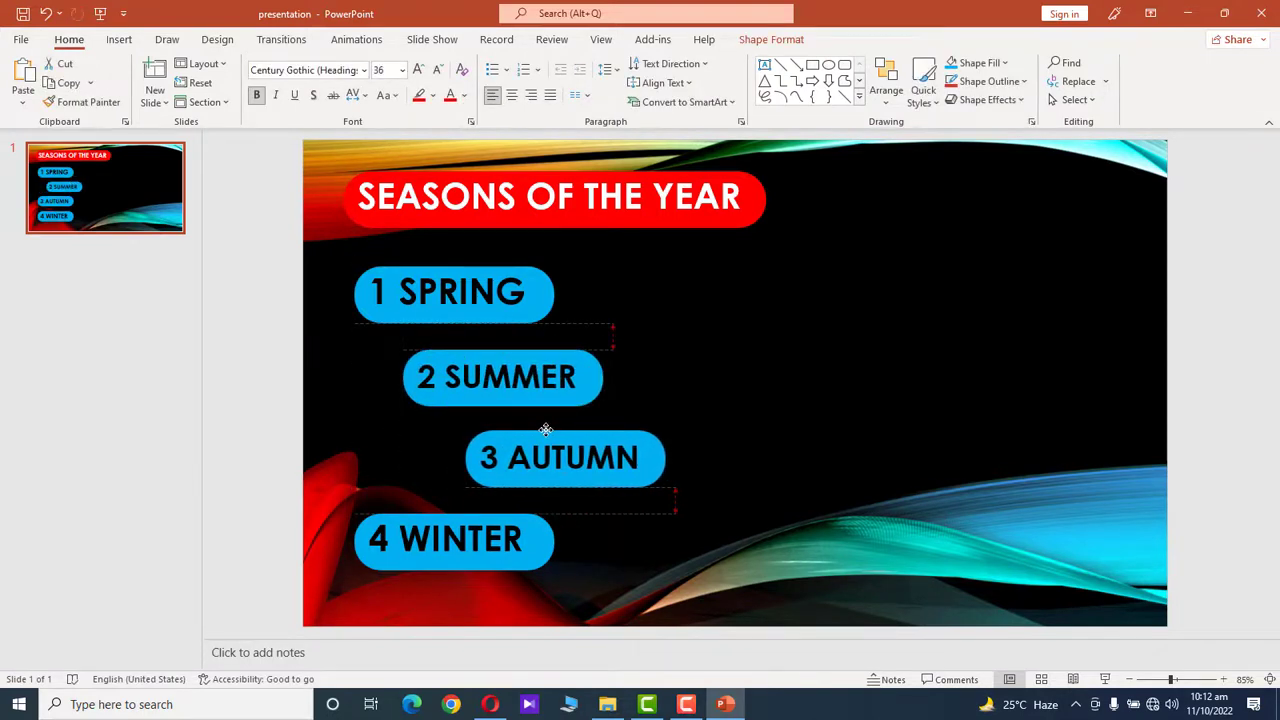
{"action": "left_click_drag", "start_coordinate": [454, 540], "coordinate": [634, 532]}
{"action": "left_click", "coordinate": [737, 448]}
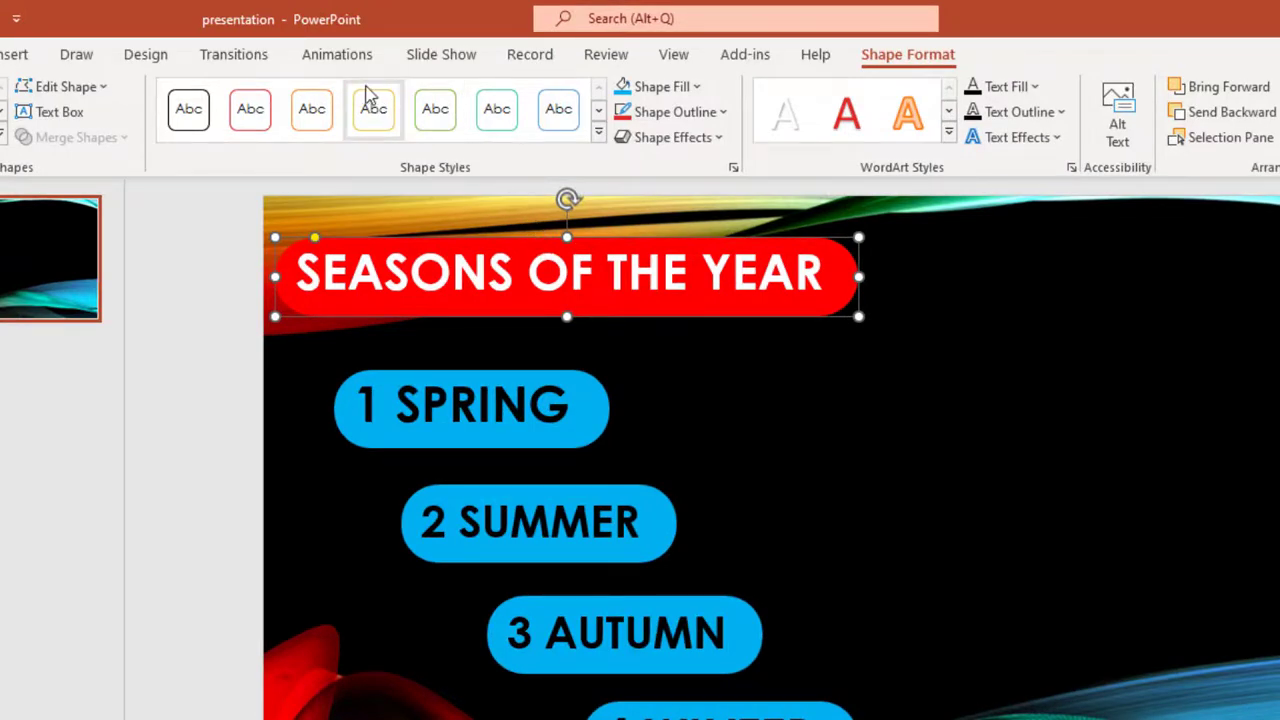
Give the title a Wipe entrance animation
{"action": "left_click", "coordinate": [341, 60]}
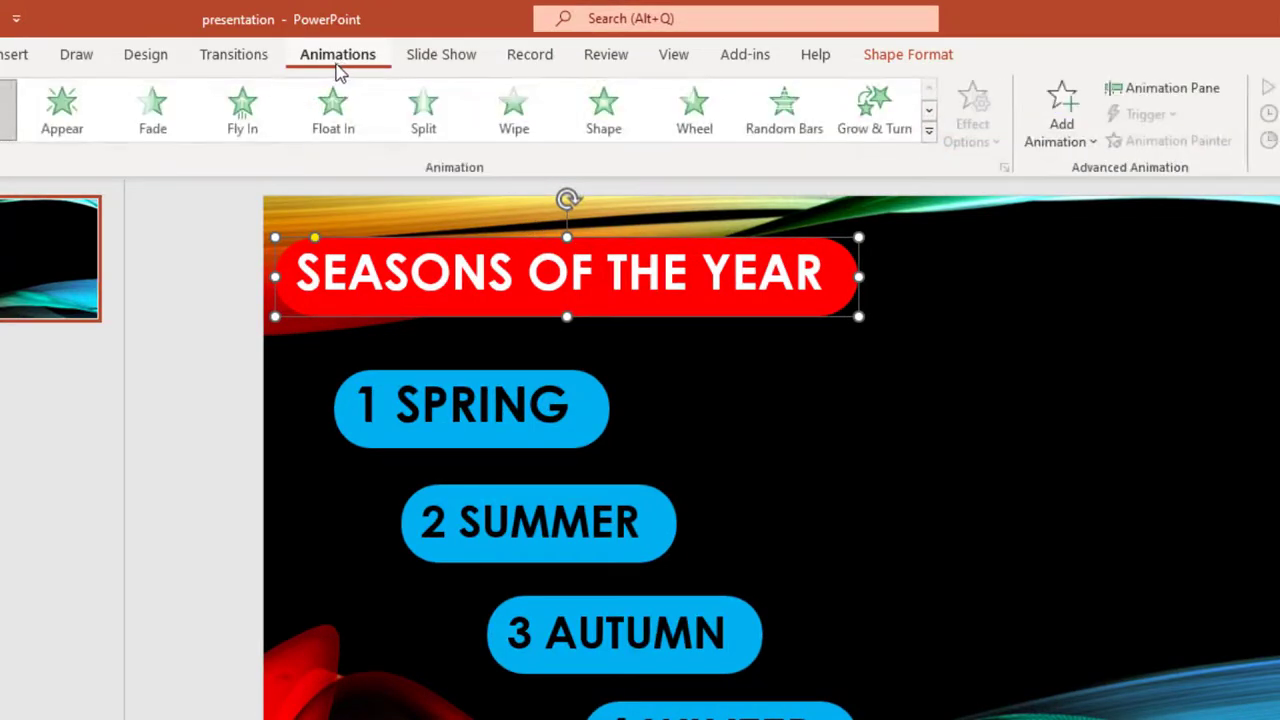
{"action": "left_click", "coordinate": [273, 108]}
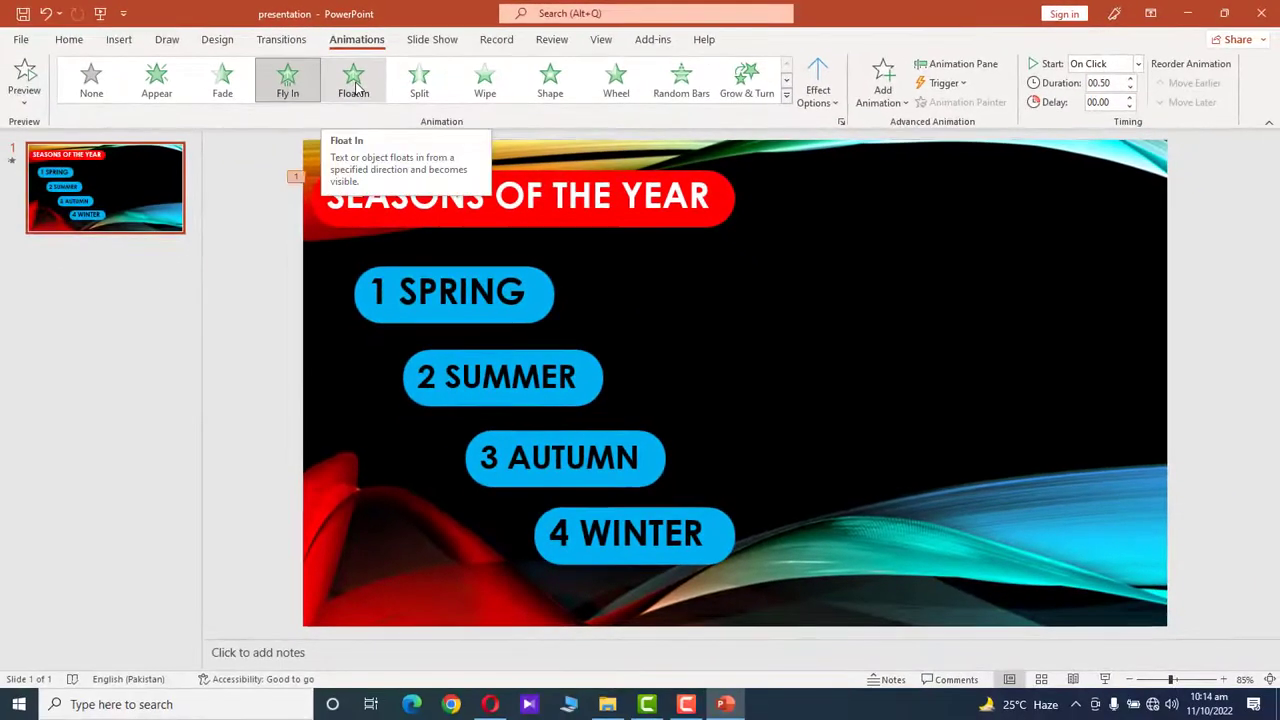
{"action": "left_click", "coordinate": [336, 110]}
{"action": "left_click", "coordinate": [485, 88]}
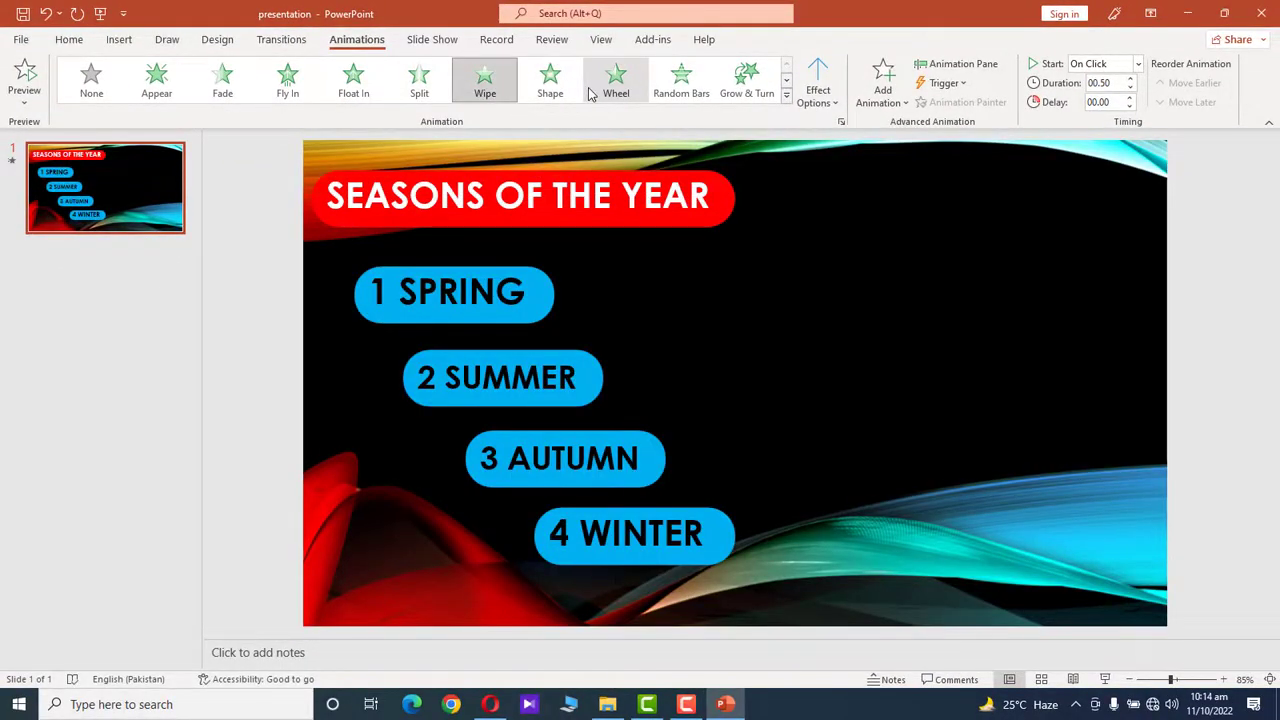
{"action": "left_click", "coordinate": [500, 80]}
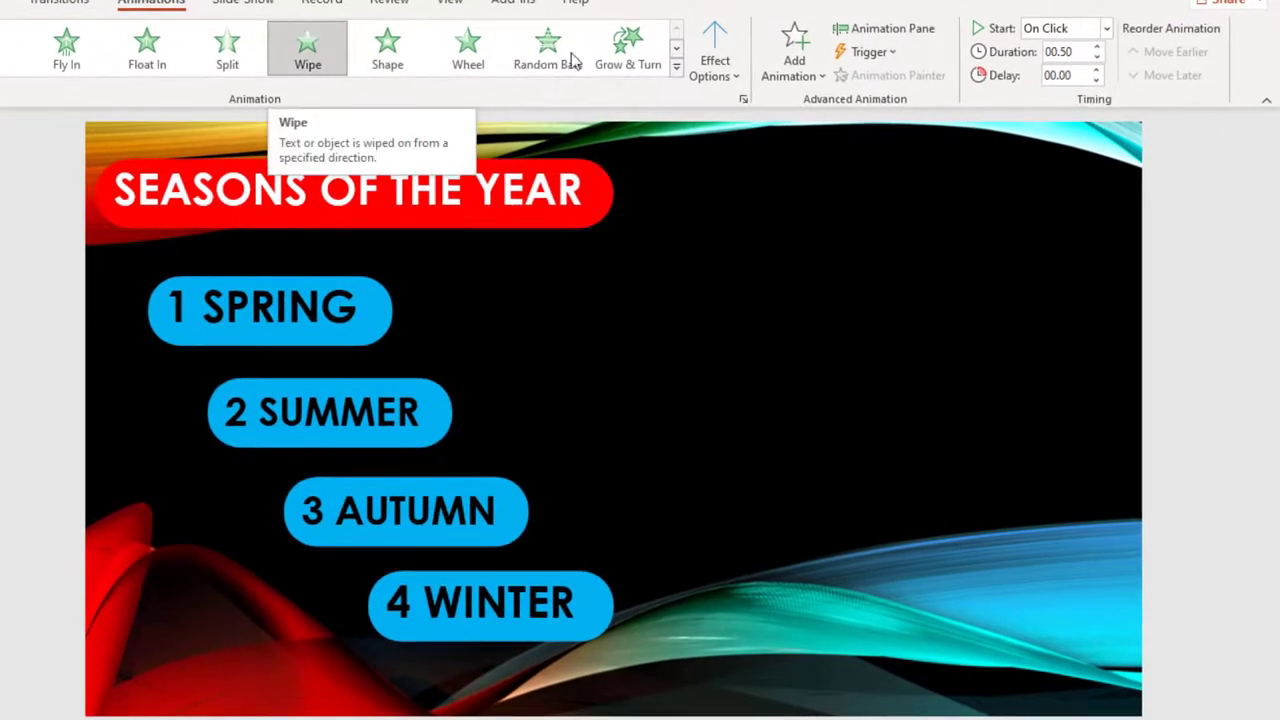
Set the title's Wipe direction to From Left
{"action": "left_click", "coordinate": [715, 55]}
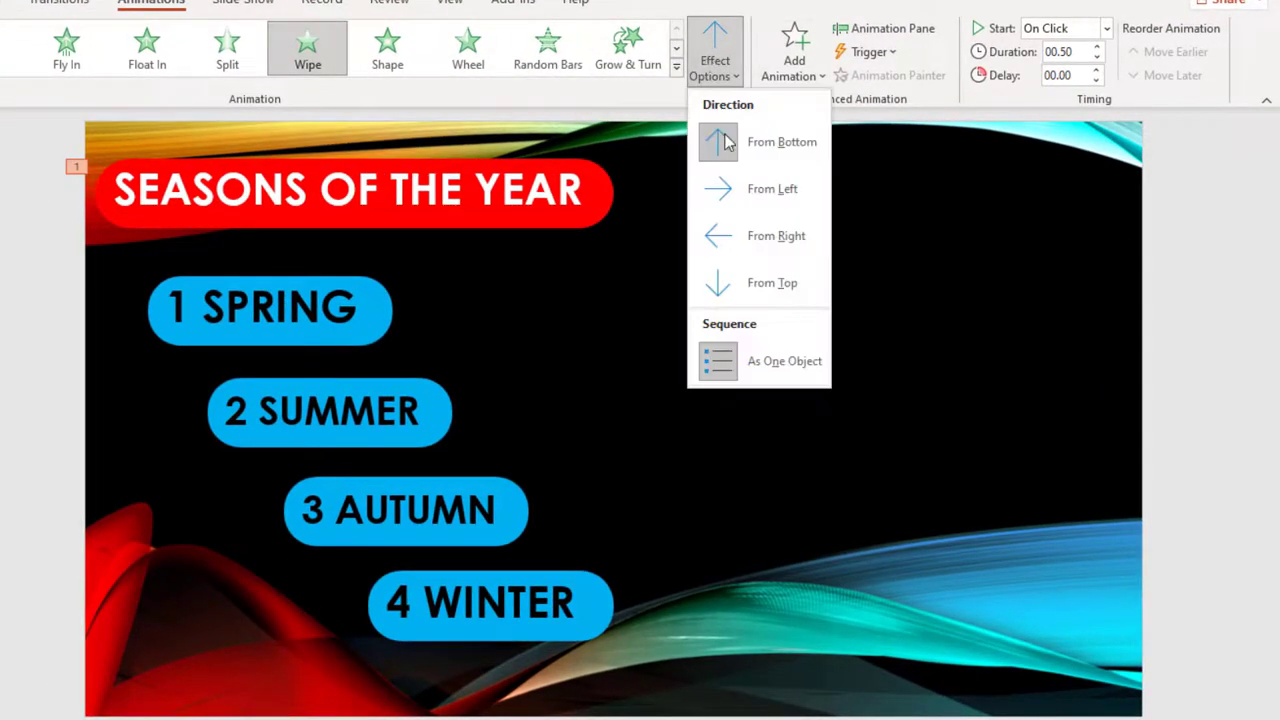
{"action": "left_click", "coordinate": [735, 188]}
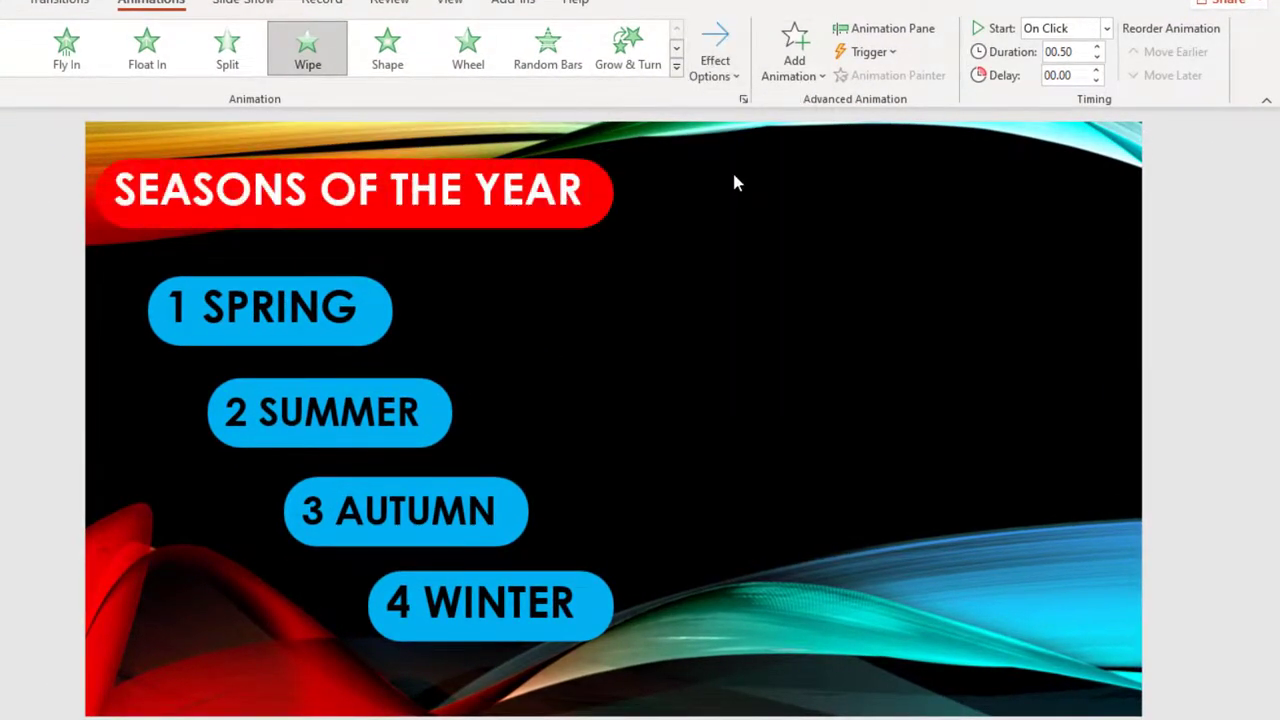
{"action": "left_click", "coordinate": [708, 76]}
{"action": "left_click", "coordinate": [733, 228]}
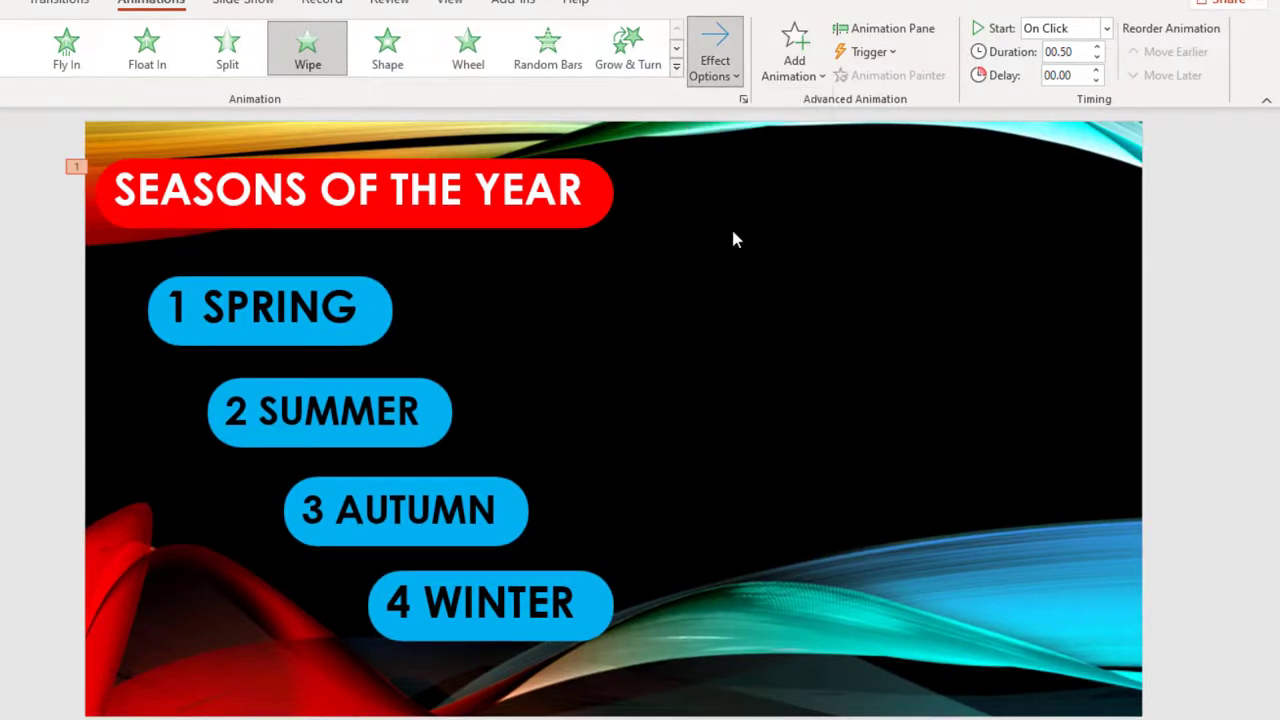
{"action": "left_click", "coordinate": [726, 84]}
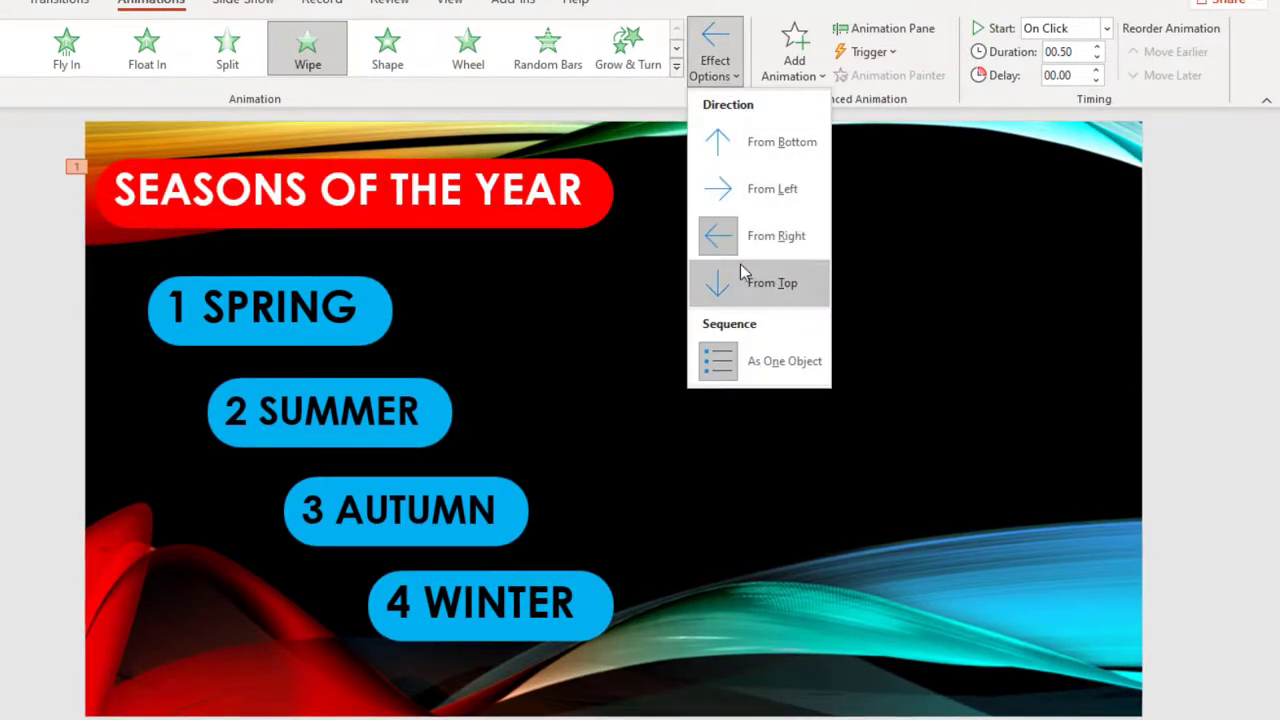
{"action": "left_click", "coordinate": [740, 266]}
{"action": "left_click", "coordinate": [715, 66]}
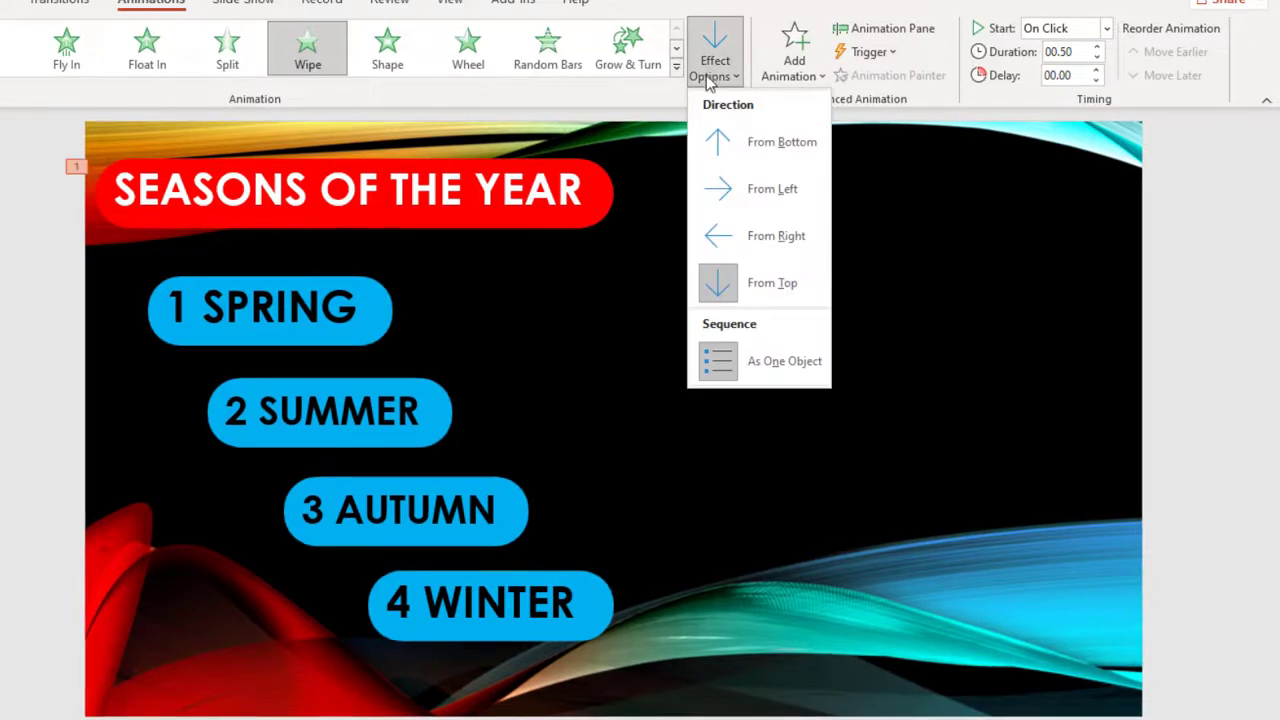
{"action": "left_click", "coordinate": [715, 190]}
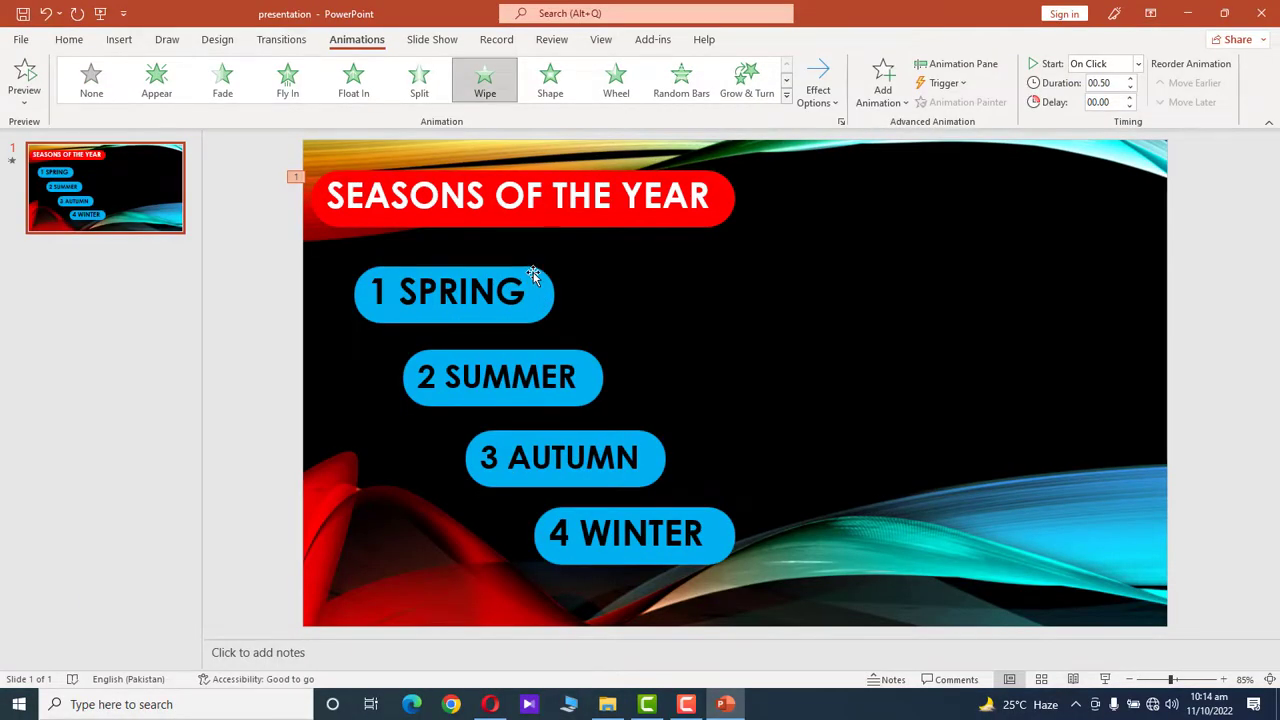
Apply Wipe From Left to 1 SPRING and a Wipe entrance to 2 SUMMER
{"action": "left_click", "coordinate": [533, 277]}
{"action": "left_click", "coordinate": [510, 246]}
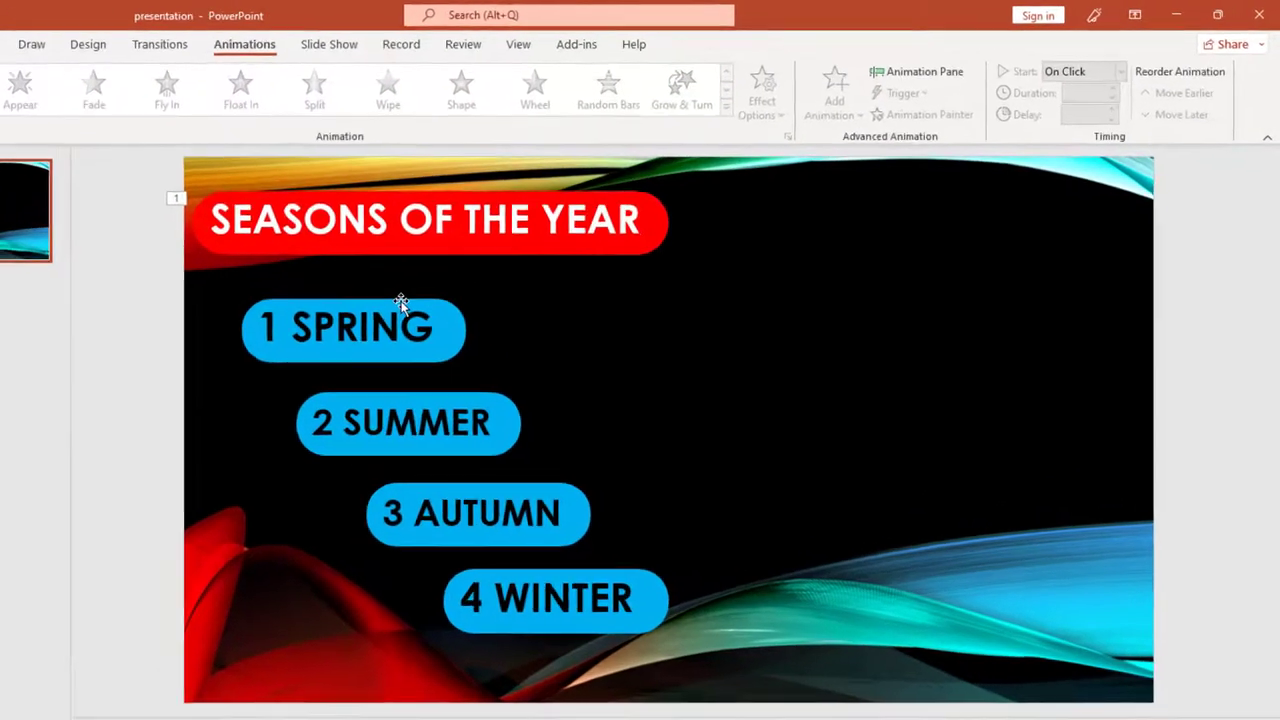
{"action": "left_click", "coordinate": [400, 302]}
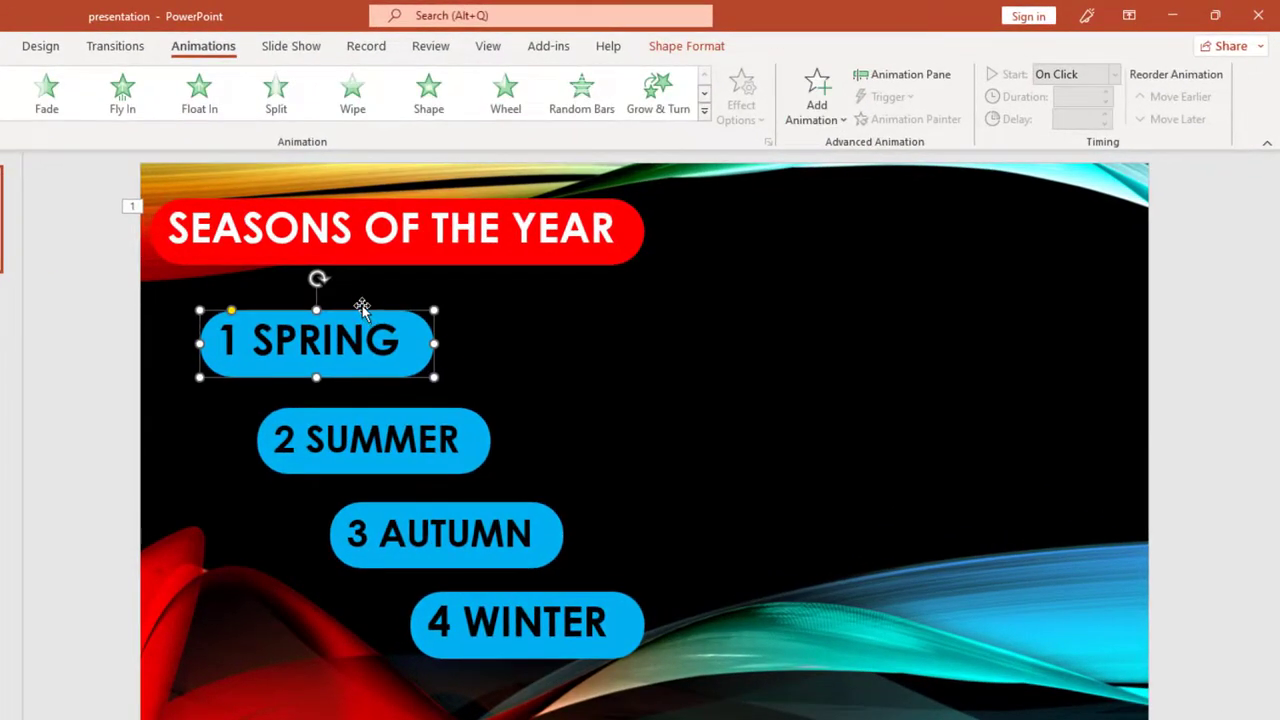
{"action": "left_click", "coordinate": [352, 95]}
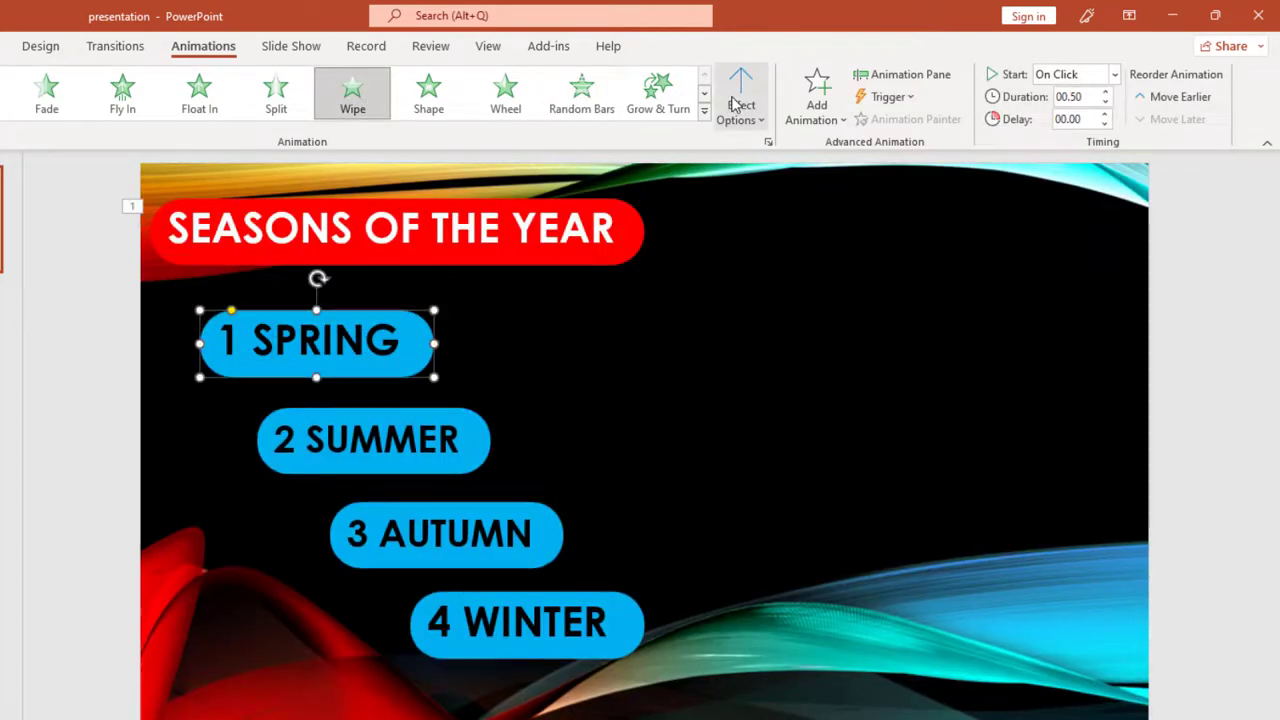
{"action": "left_click", "coordinate": [735, 104]}
{"action": "left_click", "coordinate": [742, 244]}
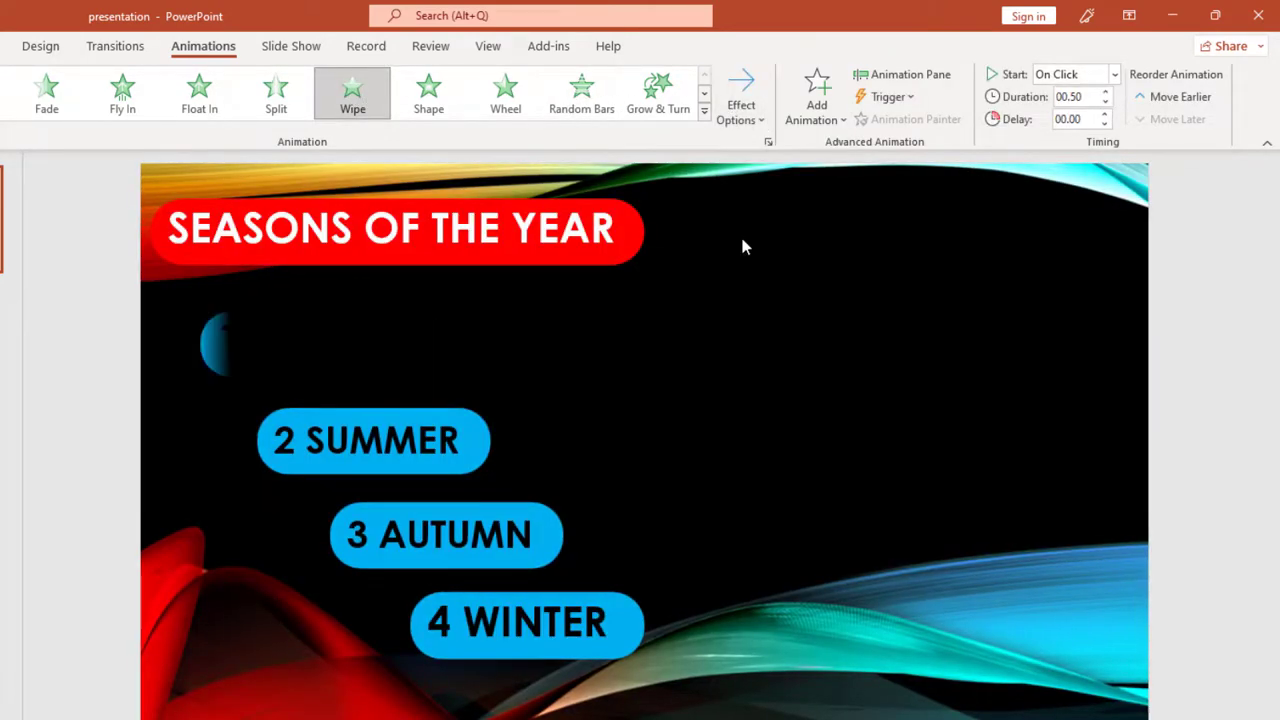
{"action": "left_click", "coordinate": [455, 415]}
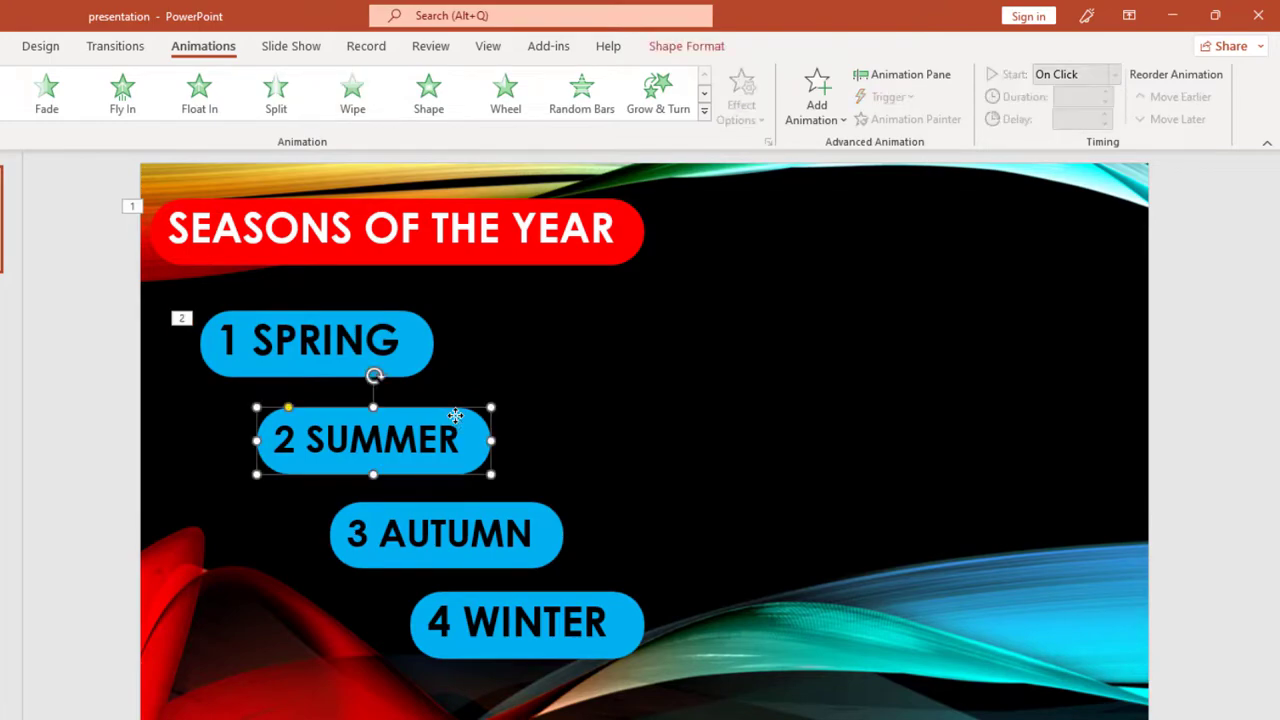
{"action": "left_click", "coordinate": [350, 92]}
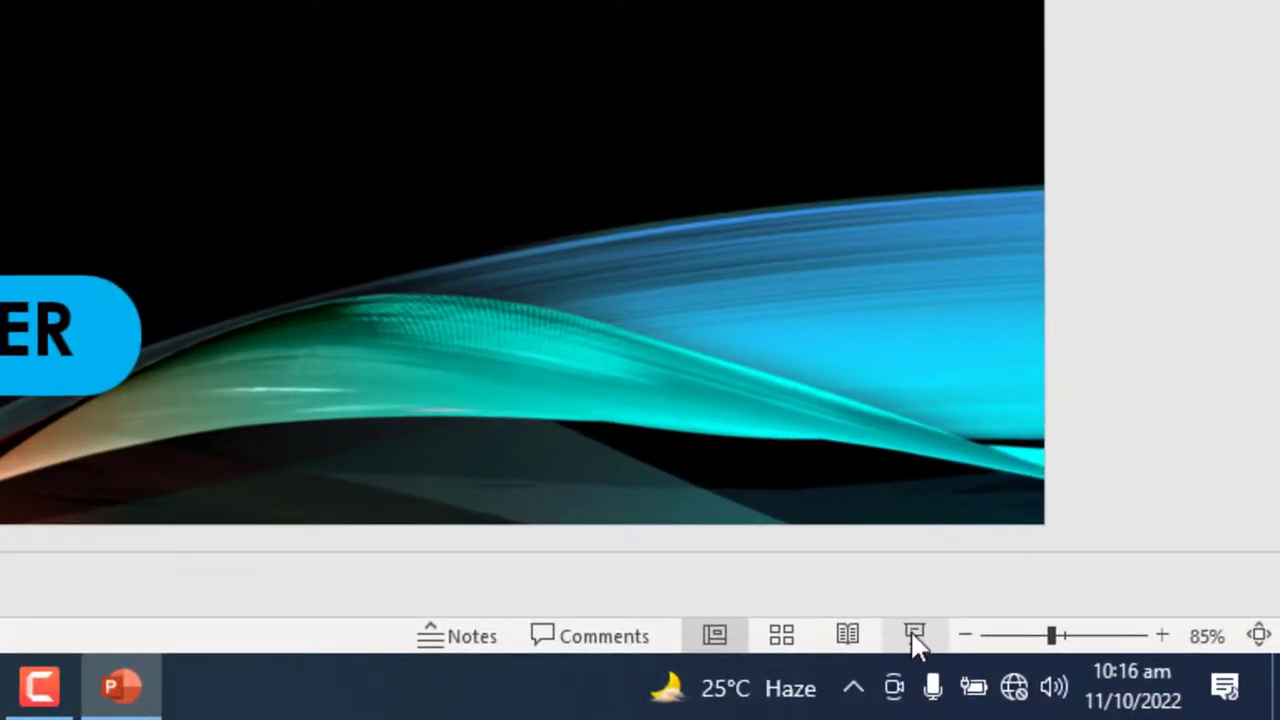
{"action": "left_click", "coordinate": [915, 635]}
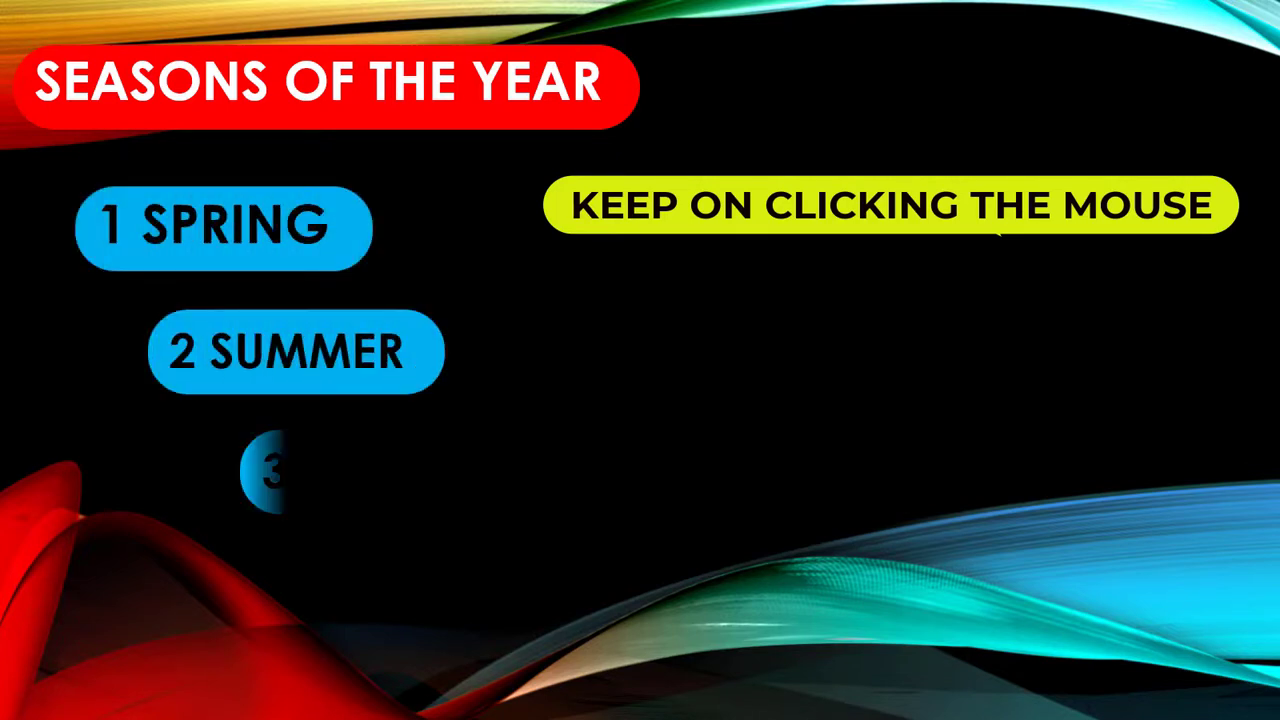
{"action": "key", "text": "Escape"}
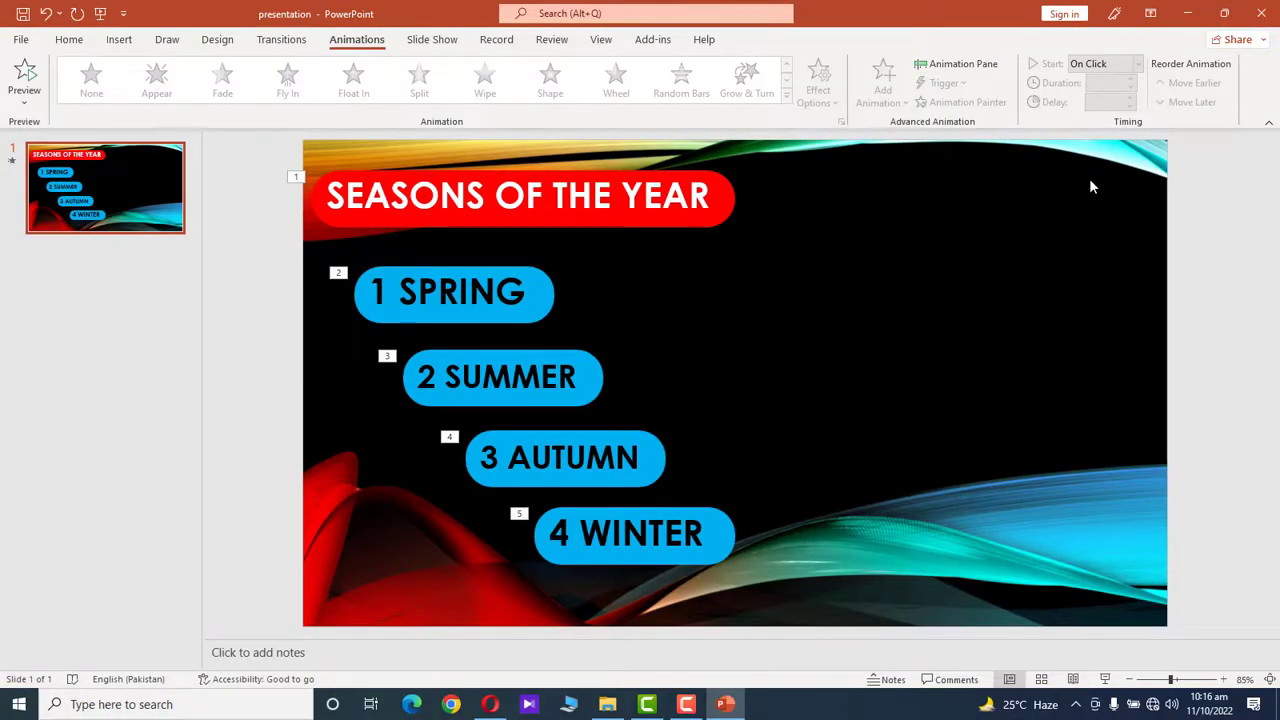
Add a second slide, delete its title and body placeholders, and return to slide 1
{"action": "left_click", "coordinate": [532, 280]}
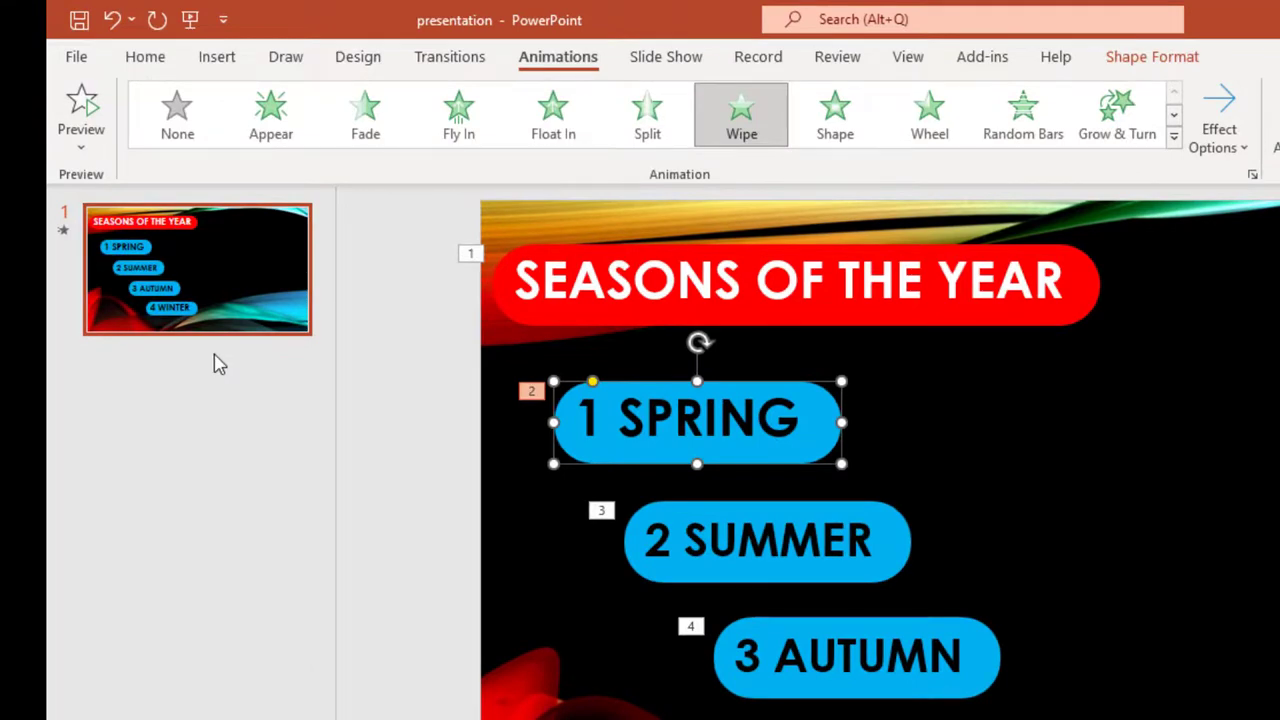
{"action": "right_click", "coordinate": [216, 358]}
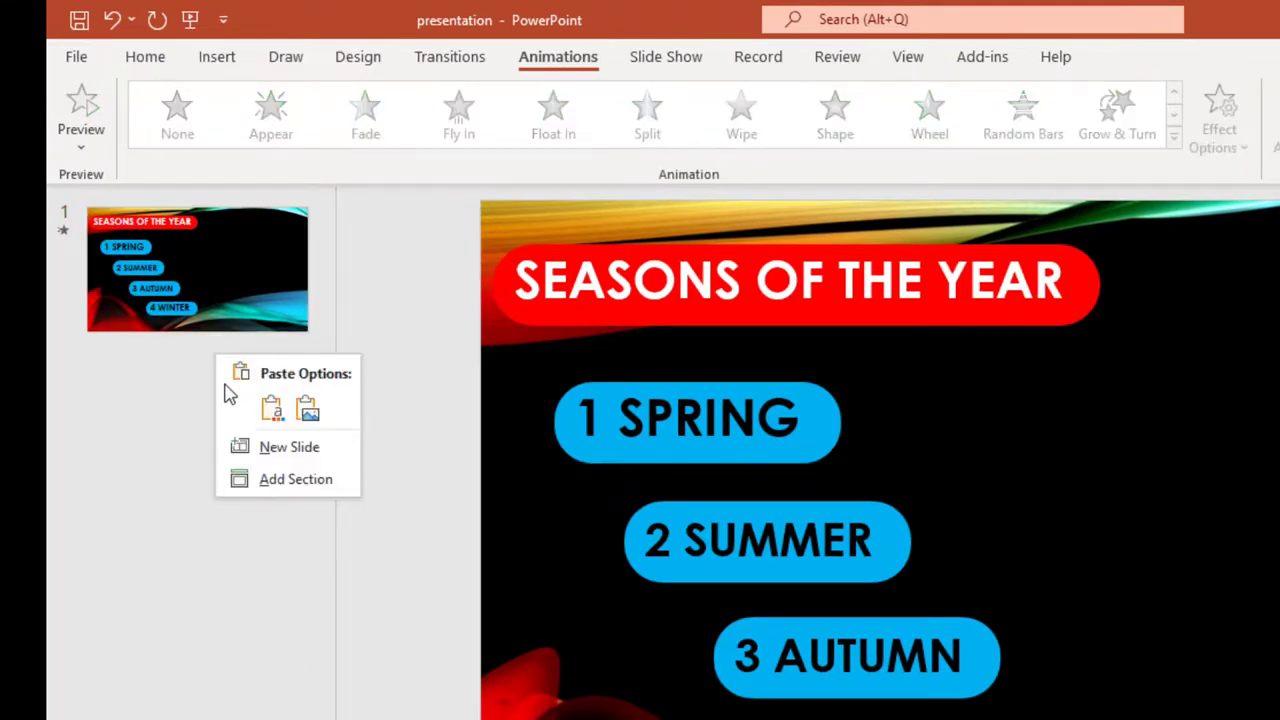
{"action": "left_click", "coordinate": [331, 459]}
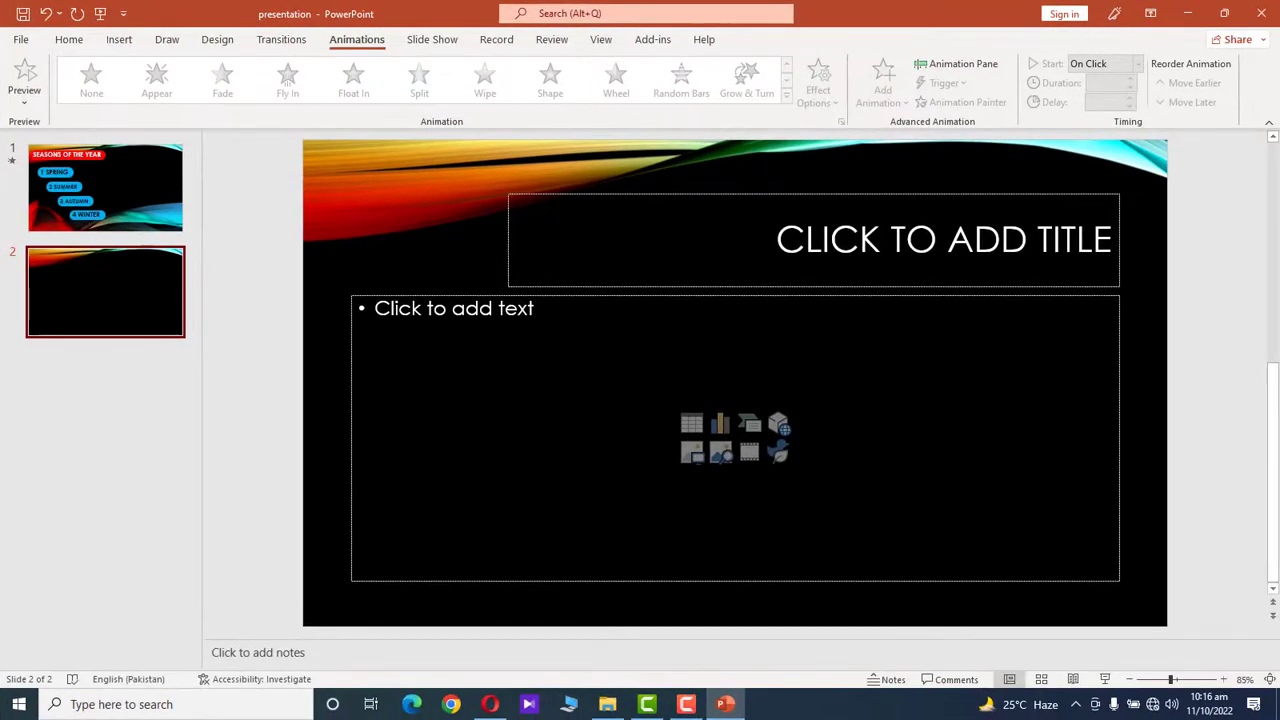
{"action": "left_click", "coordinate": [506, 240]}
{"action": "key", "text": "Delete"}
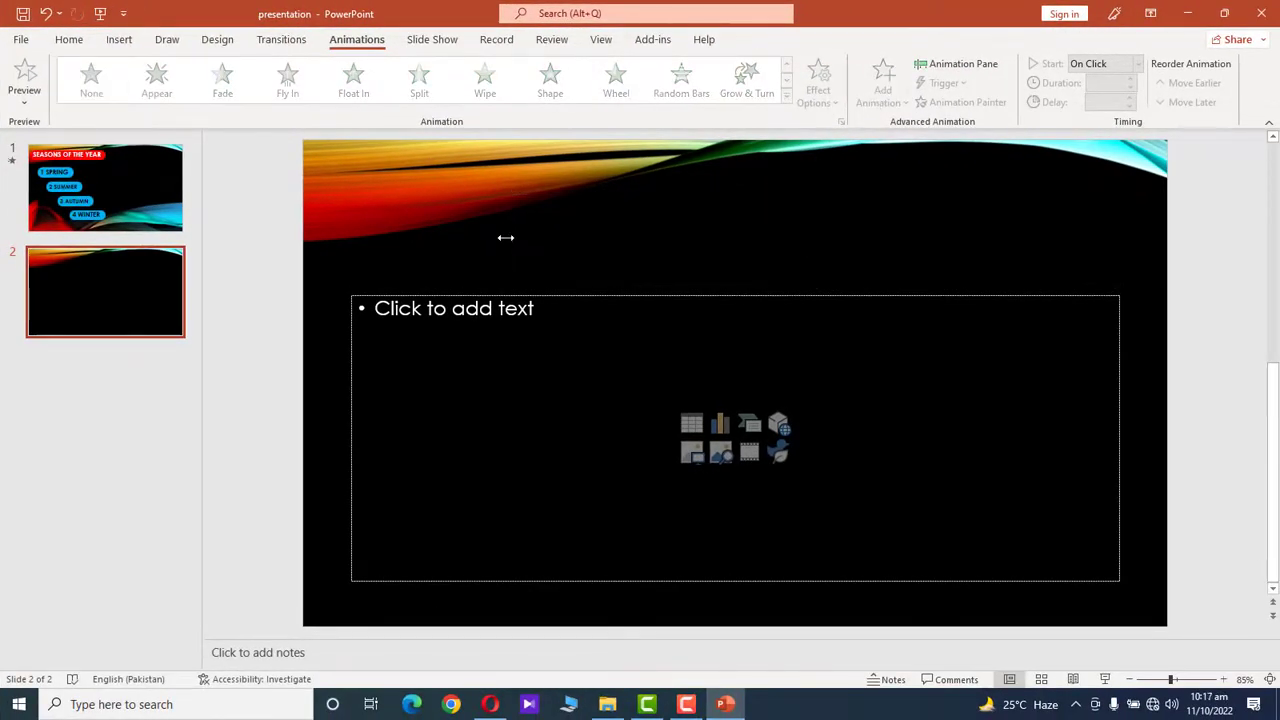
{"action": "left_click", "coordinate": [541, 296]}
{"action": "key", "text": "Delete"}
{"action": "left_click", "coordinate": [94, 184]}
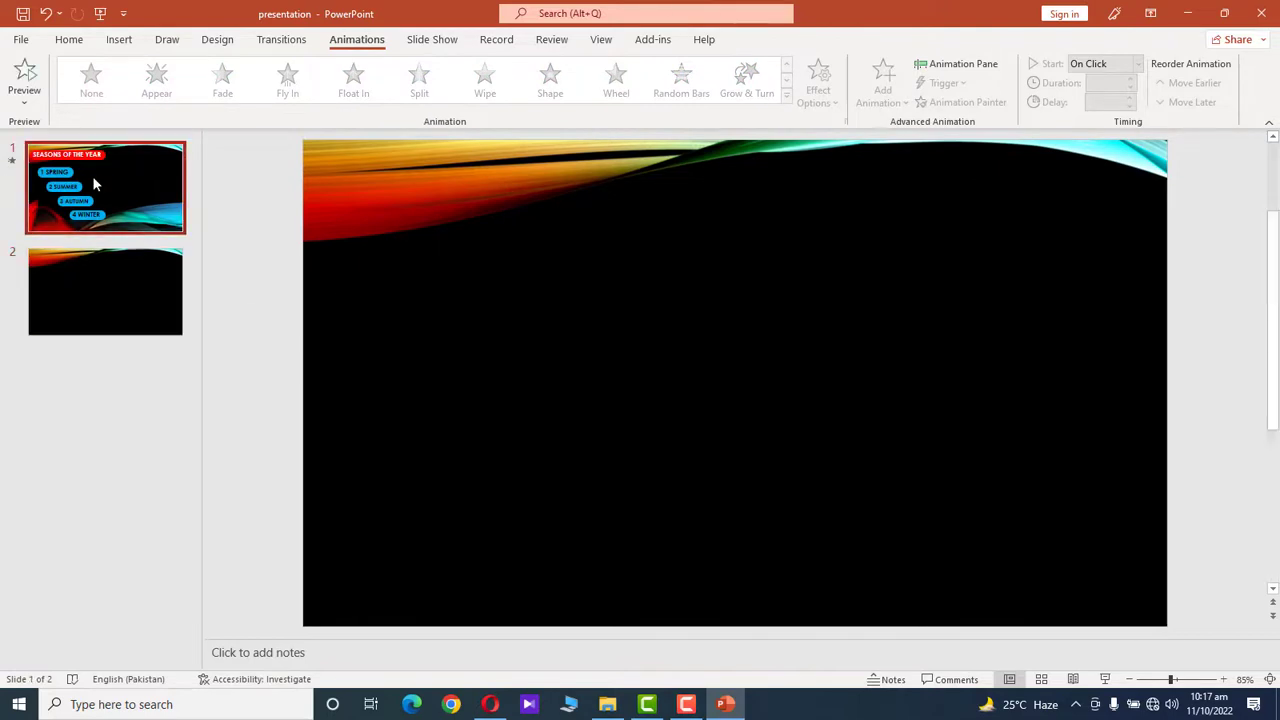
Copy the 1 SPRING pill from slide 1 and paste it onto slide 2
{"action": "left_click", "coordinate": [439, 299]}
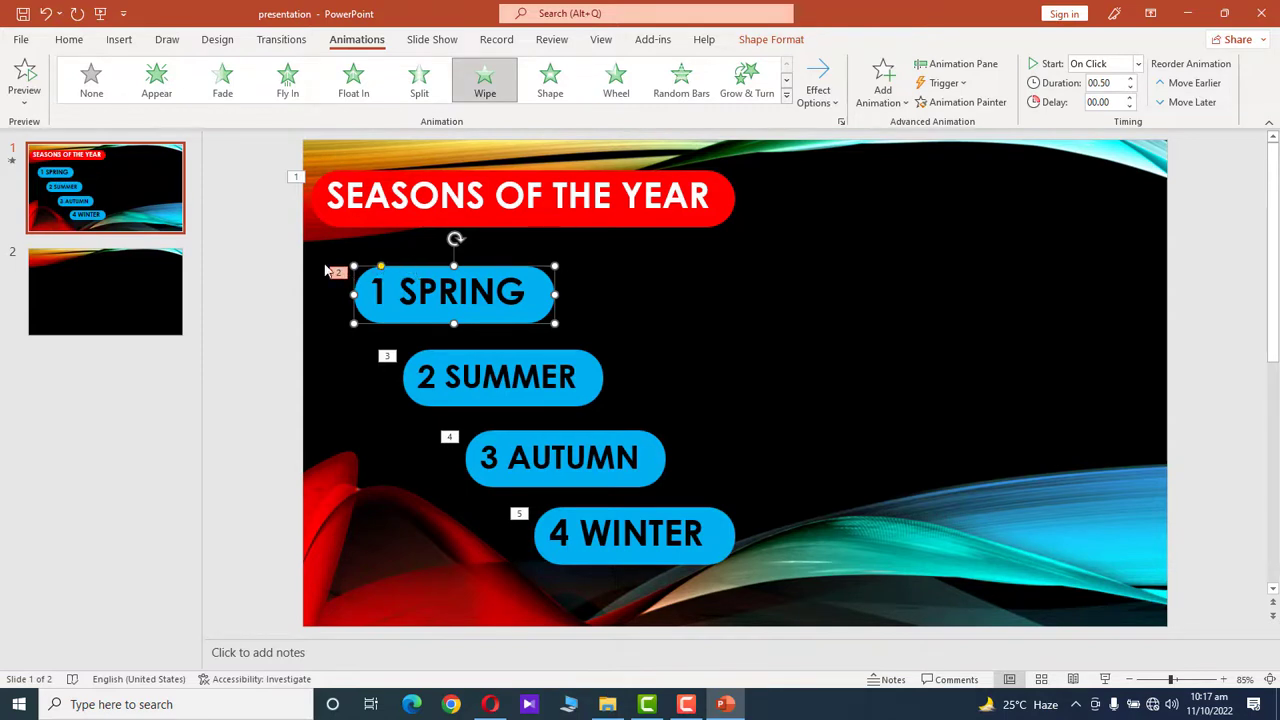
{"action": "left_click", "coordinate": [173, 270]}
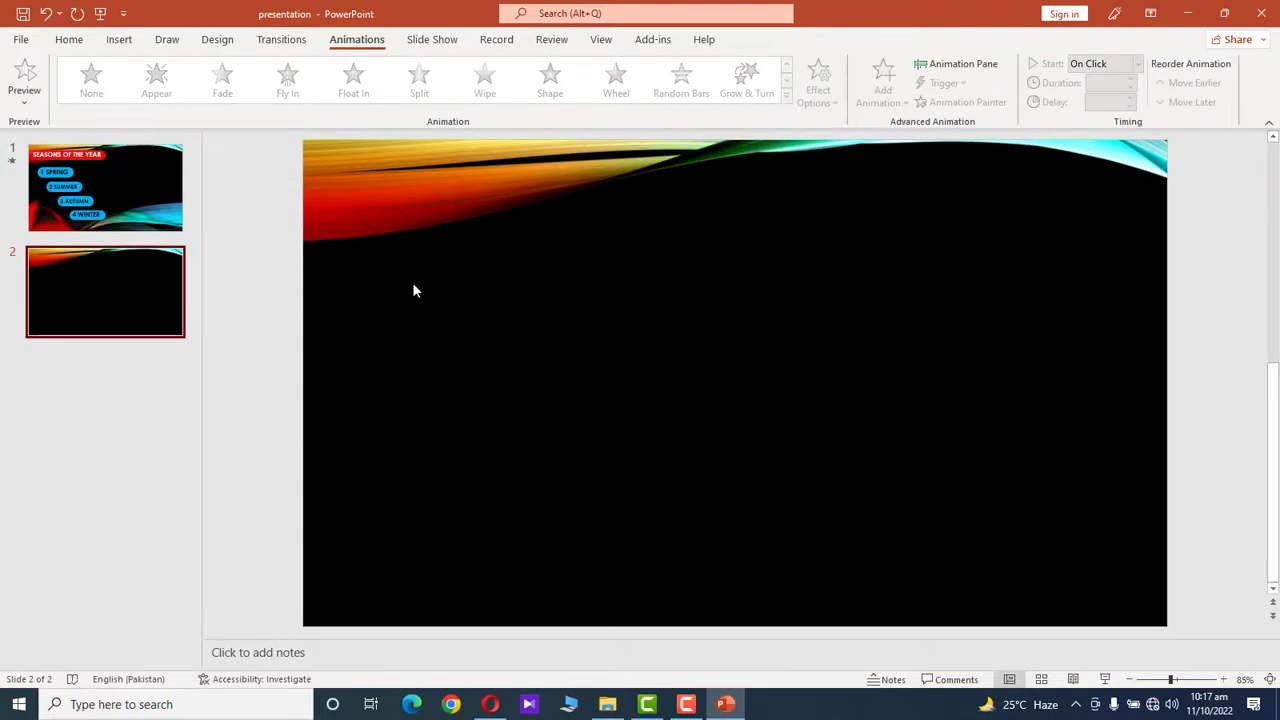
{"action": "key", "text": "ctrl+v"}
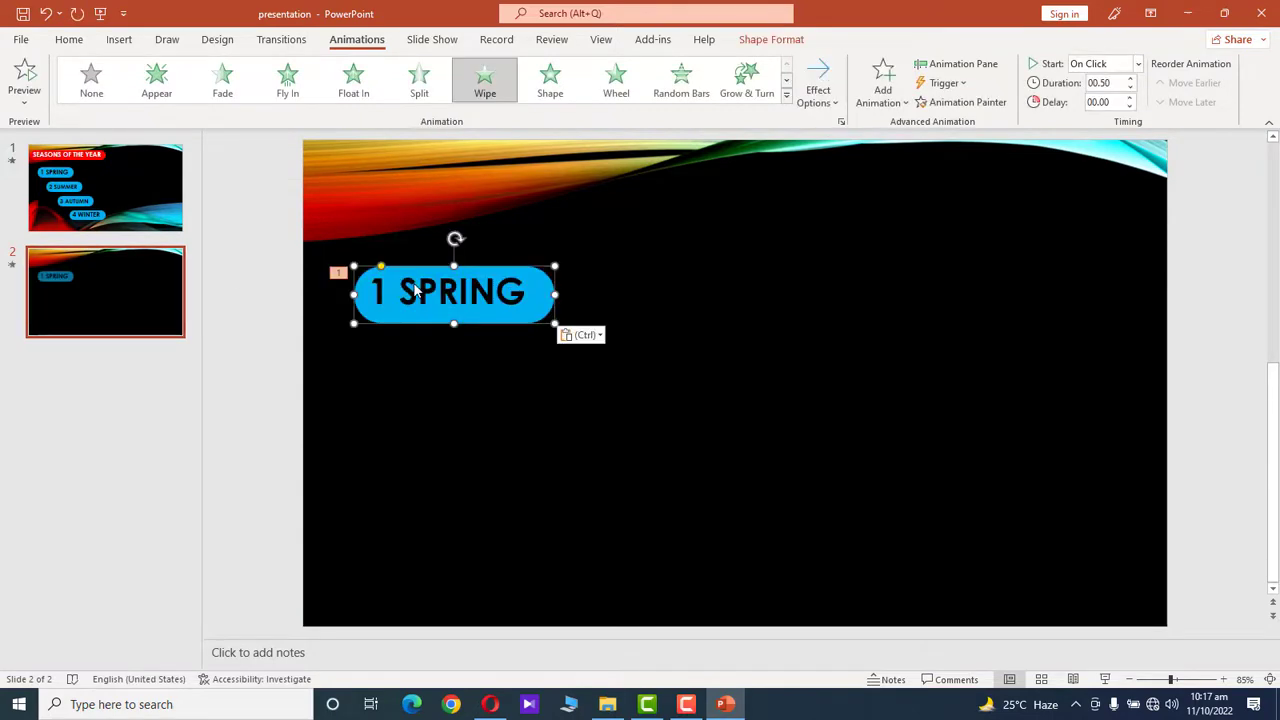
{"action": "key", "text": "ctrl+z"}
{"action": "key", "text": "ctrl+z"}
{"action": "key", "text": "ctrl+z"}
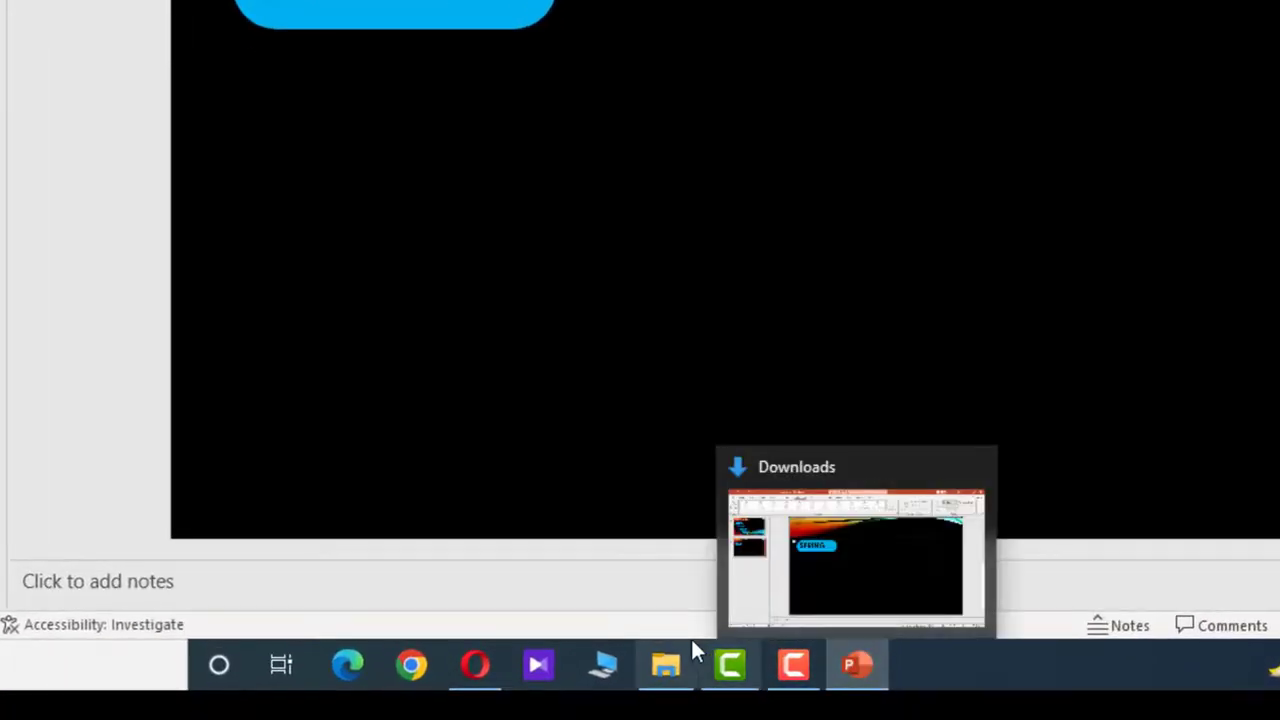
Copy the March of the Hares MP3 from Downloads and switch back to PowerPoint
{"action": "left_click", "coordinate": [668, 665]}
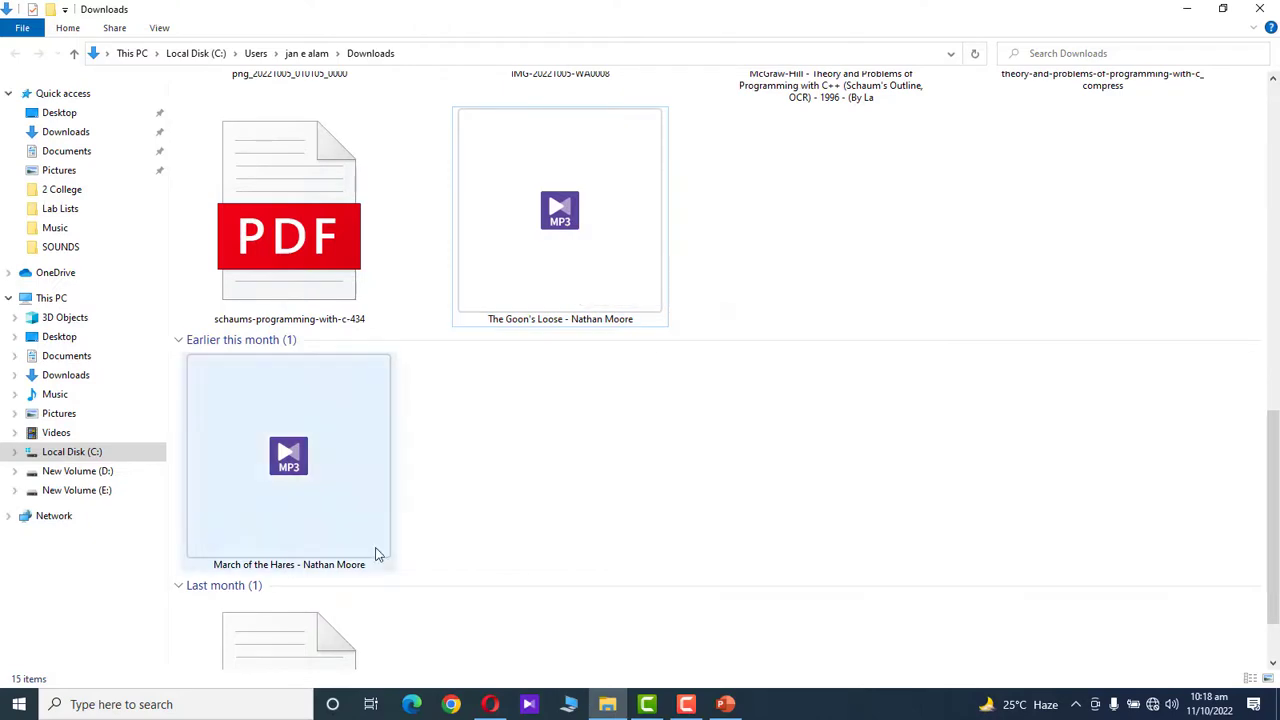
{"action": "left_click_drag", "start_coordinate": [1275, 490], "coordinate": [1276, 530]}
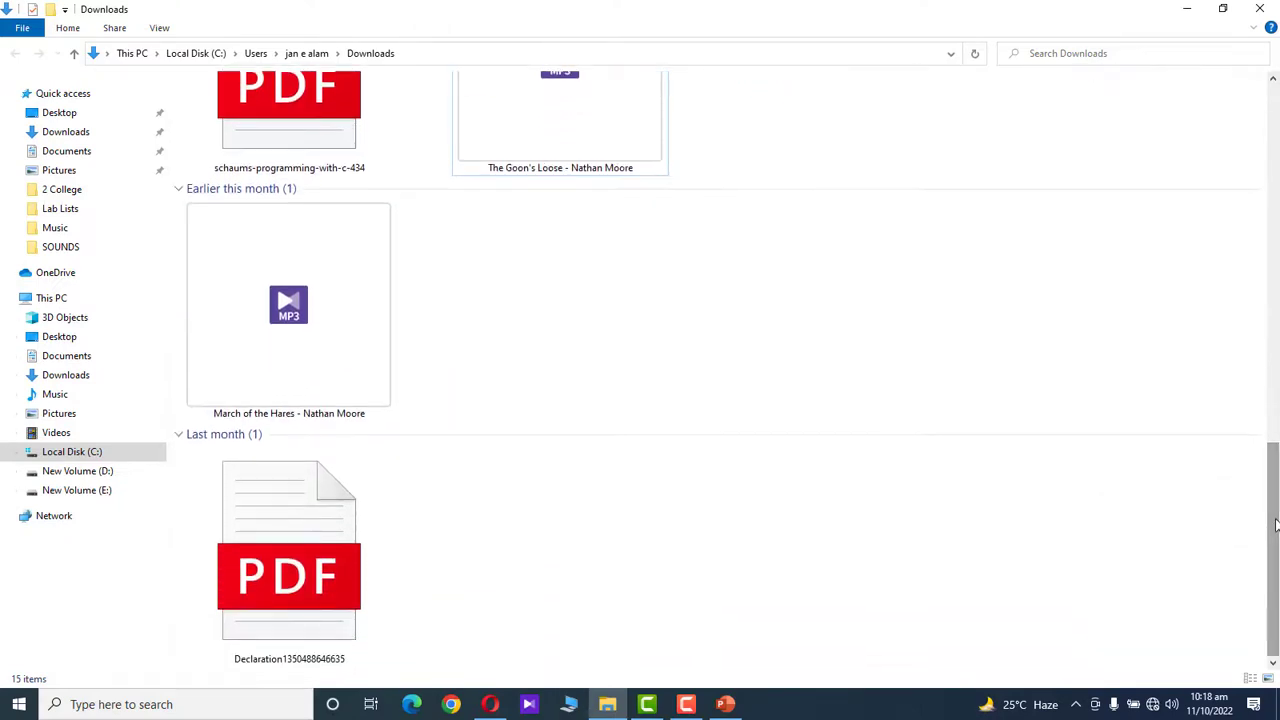
{"action": "left_click", "coordinate": [289, 268]}
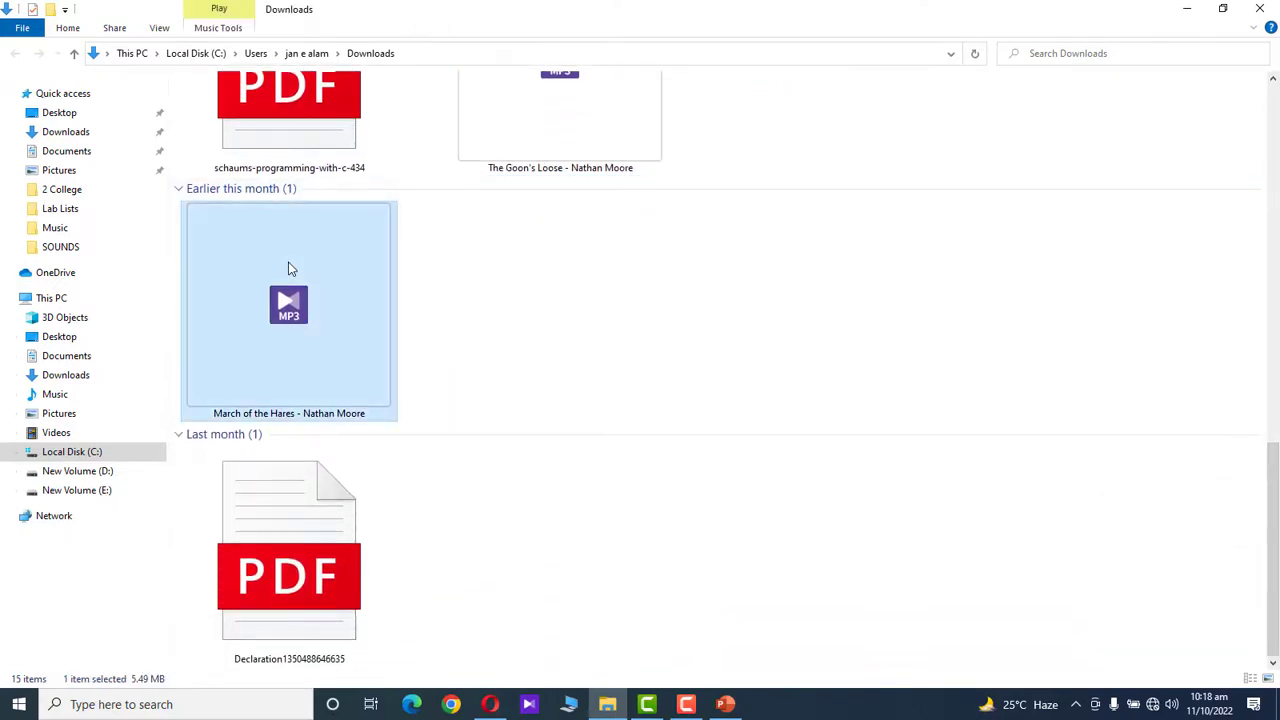
{"action": "double_click", "coordinate": [288, 266]}
{"action": "right_click", "coordinate": [288, 264]}
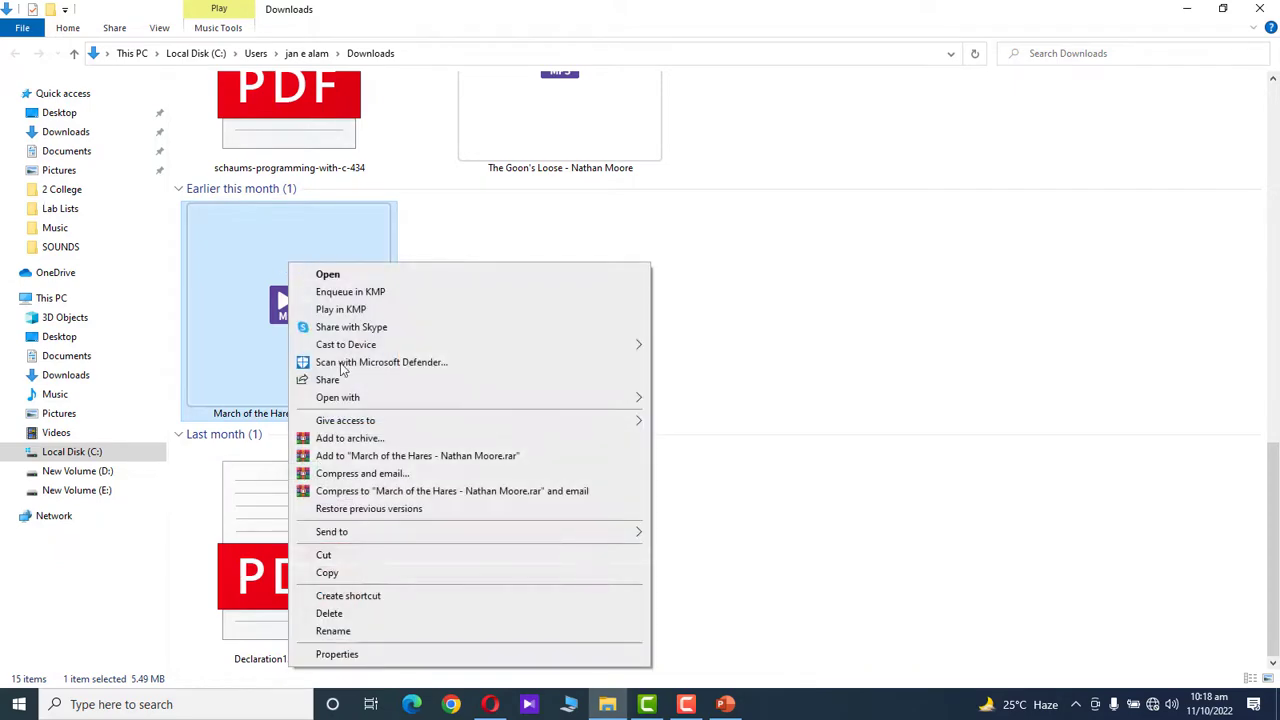
{"action": "left_click", "coordinate": [361, 571]}
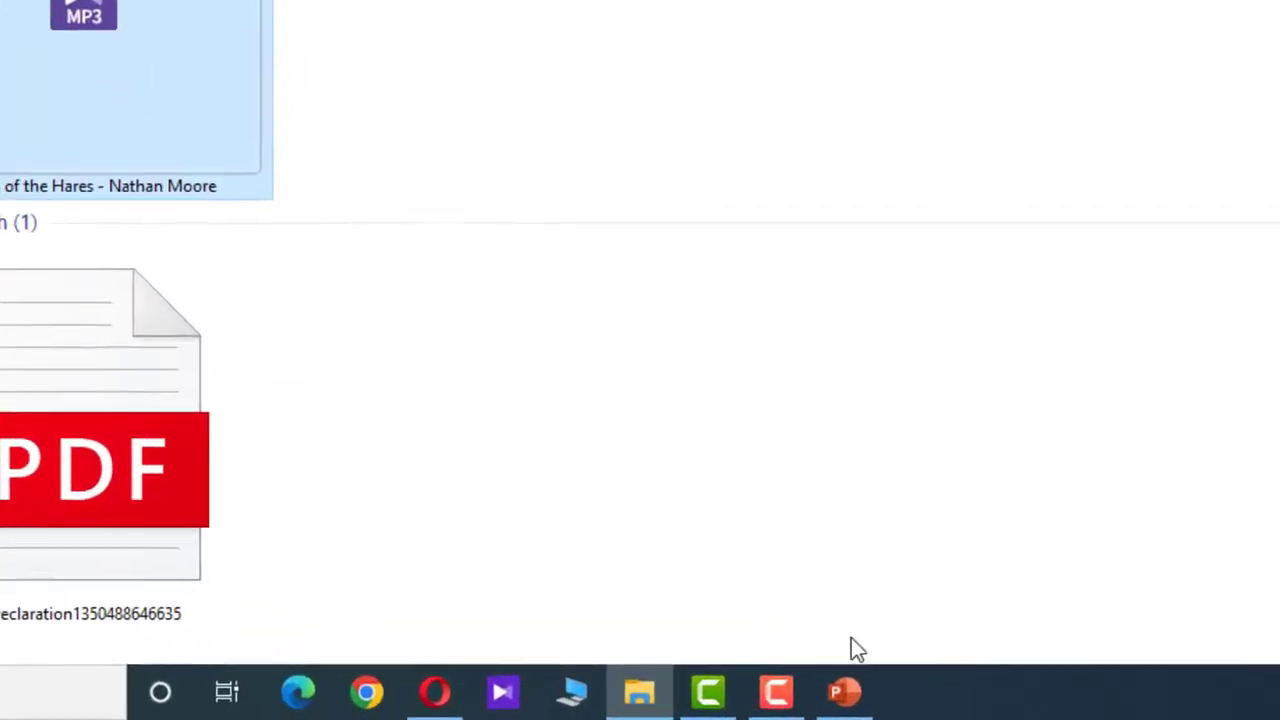
{"action": "left_click", "coordinate": [755, 701]}
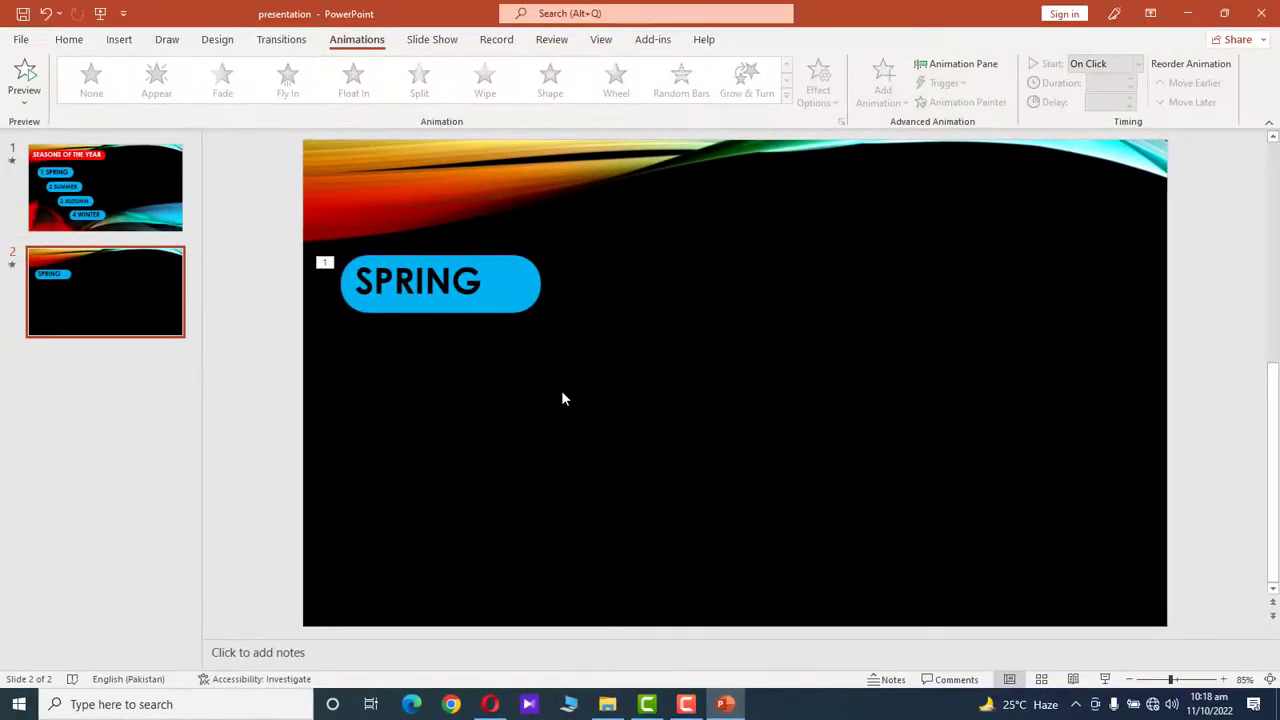
Paste the March of the Hares audio onto slide 2, then return to Downloads
{"action": "key", "text": "ctrl+v"}
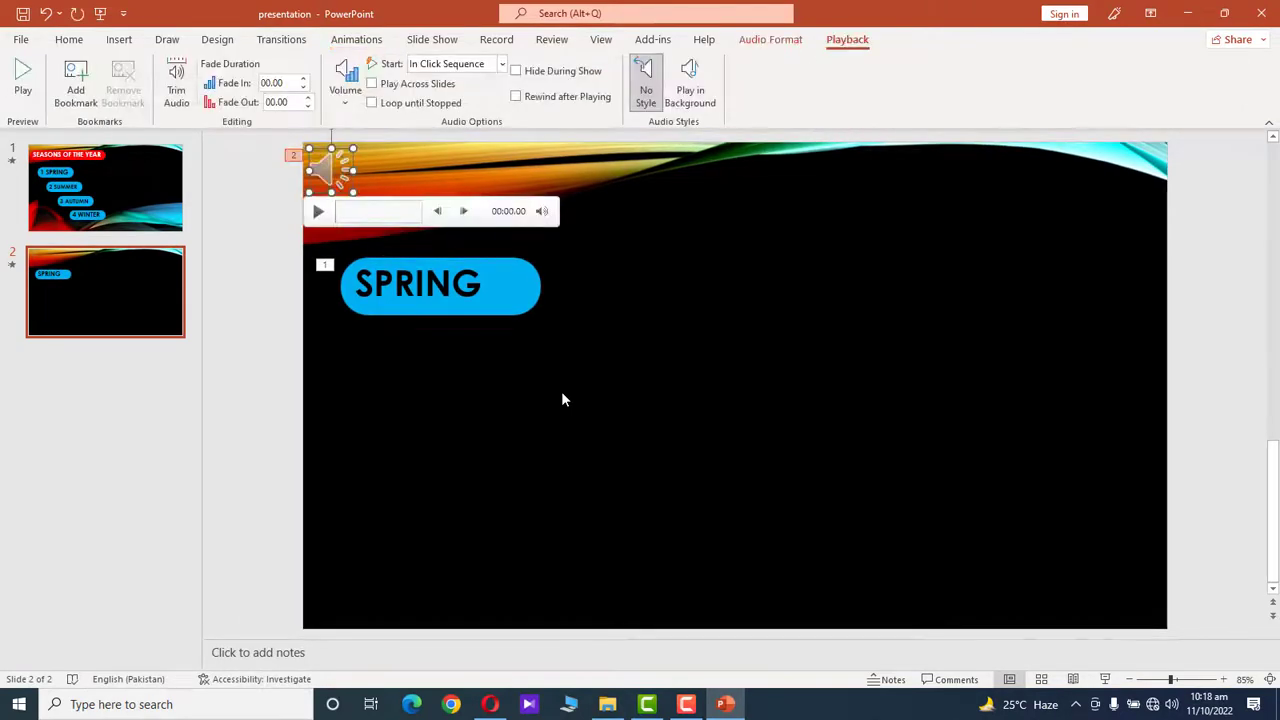
{"action": "left_click", "coordinate": [694, 638]}
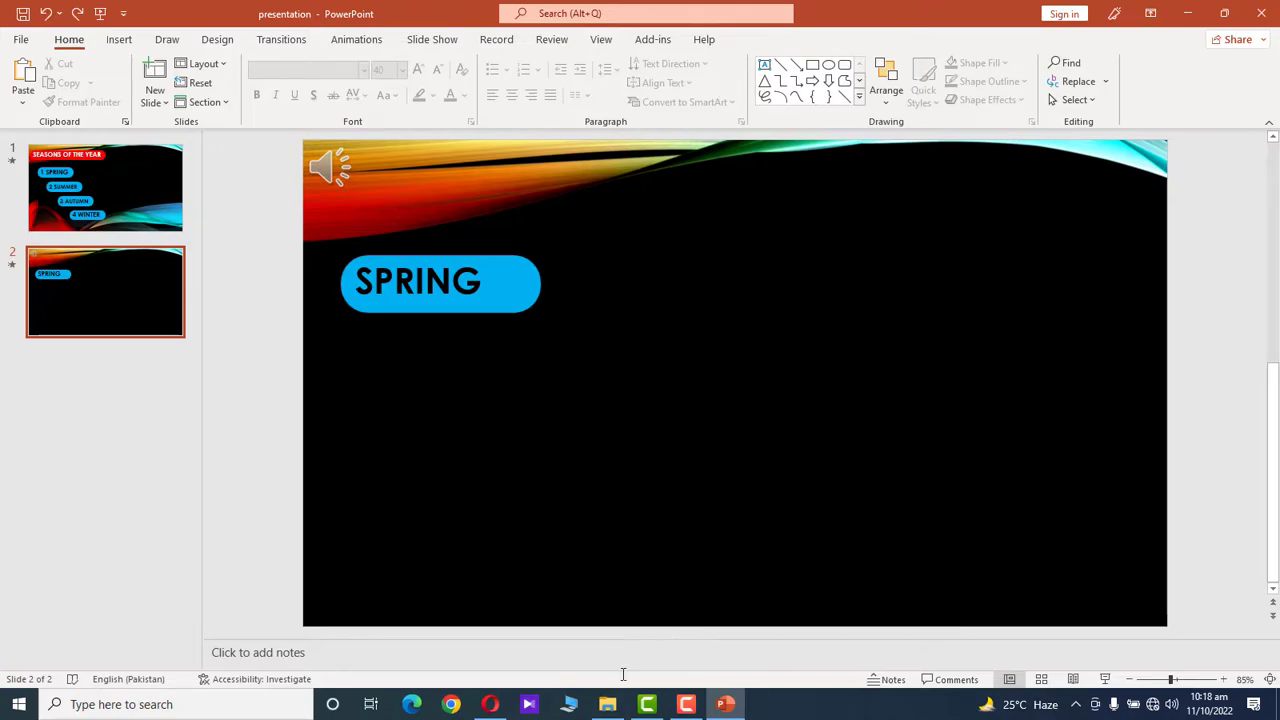
{"action": "left_click", "coordinate": [607, 704]}
{"action": "scroll", "coordinate": [588, 485], "scroll_direction": "up", "scroll_amount": 10}
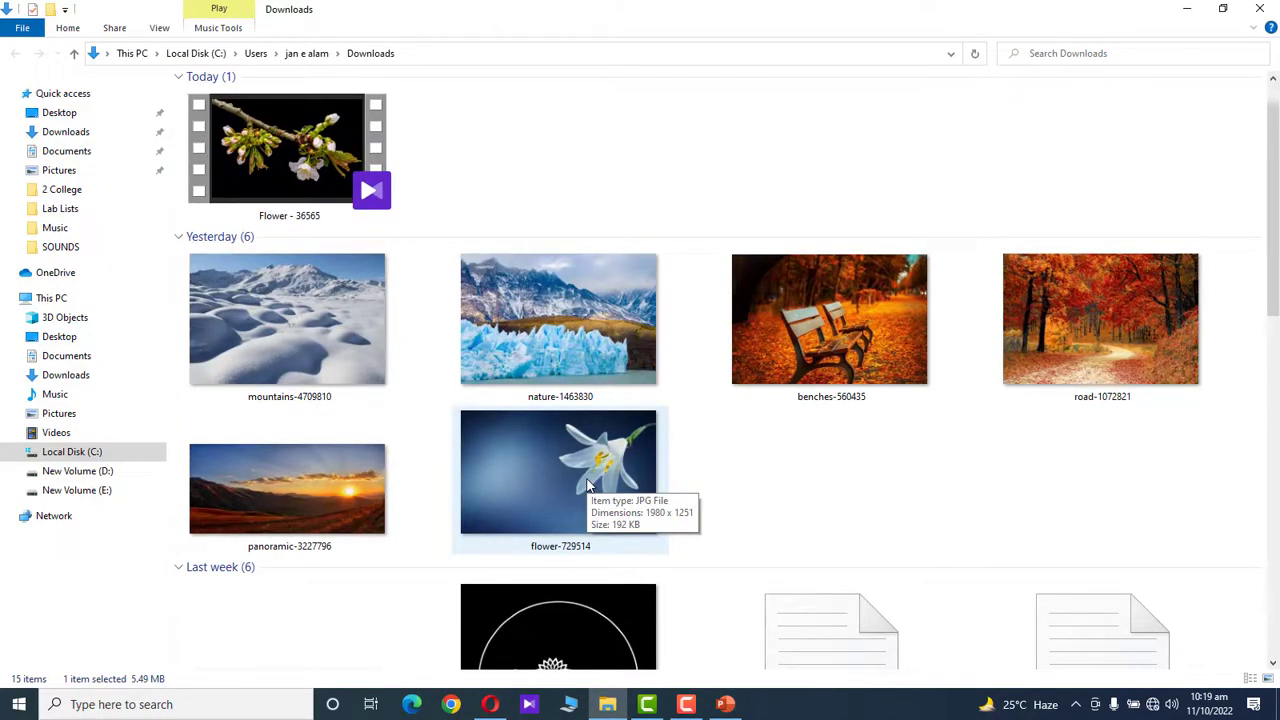
Copy the flower-729514 picture from Downloads and switch back to PowerPoint
{"action": "right_click", "coordinate": [588, 485]}
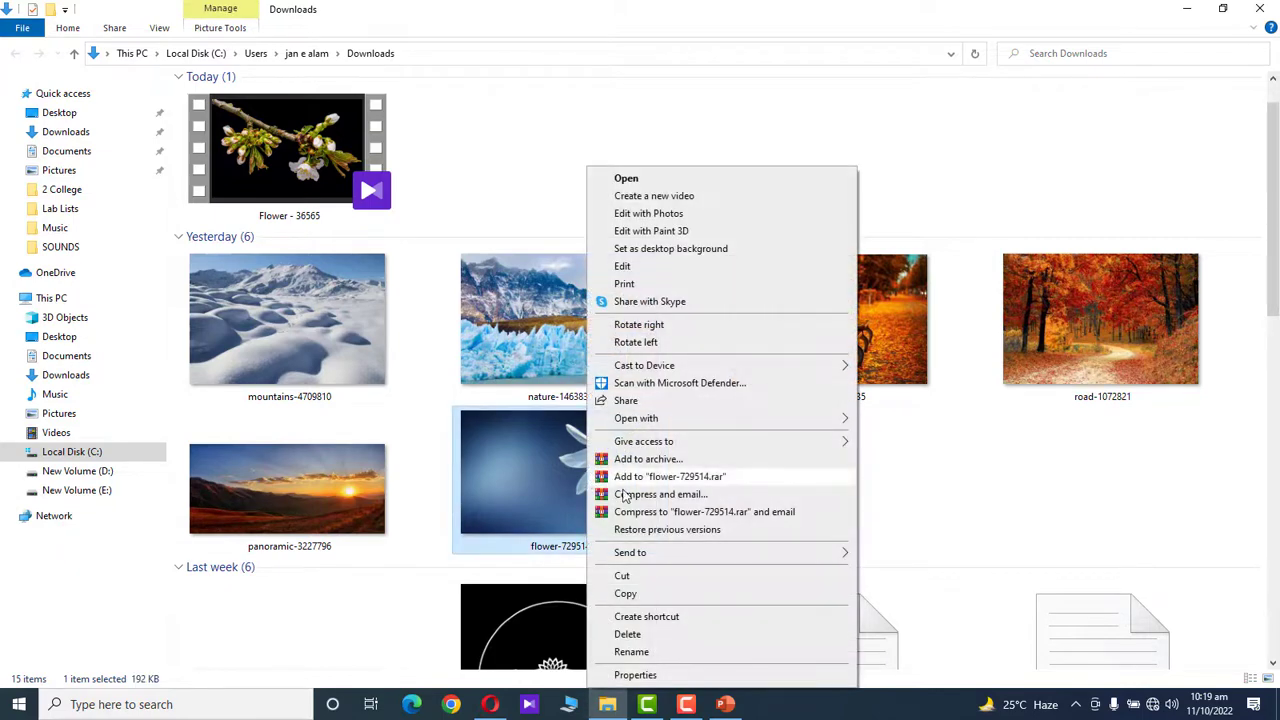
{"action": "left_click", "coordinate": [656, 594]}
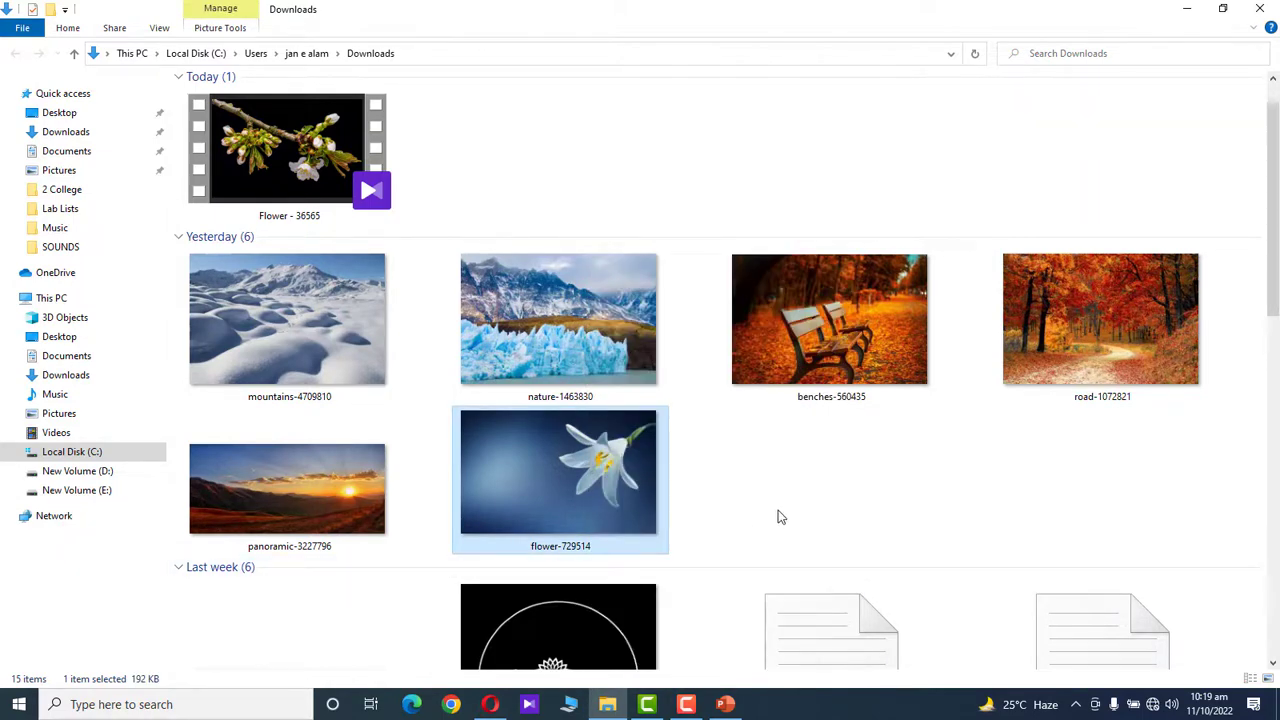
{"action": "left_click", "coordinate": [725, 704]}
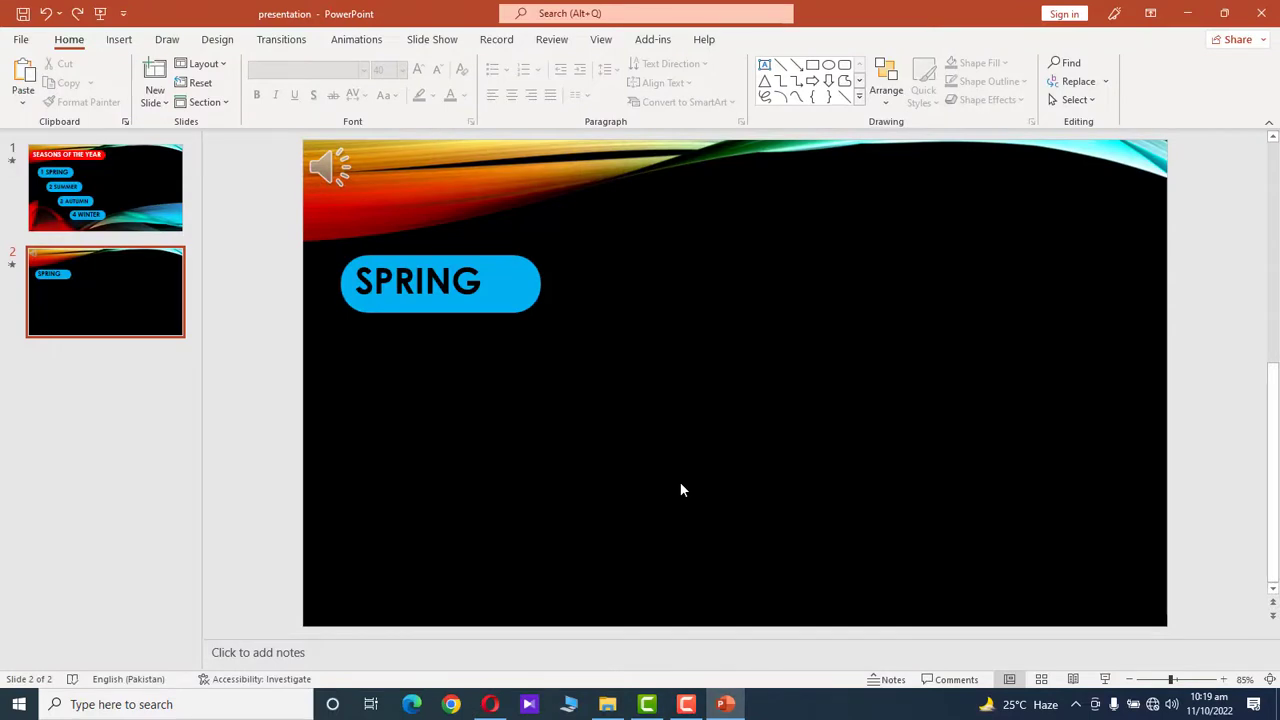
Paste the lily picture onto slide 2 below SPRING and shrink it to 7.89 × 12.48 cm
{"action": "key", "text": "ctrl+v"}
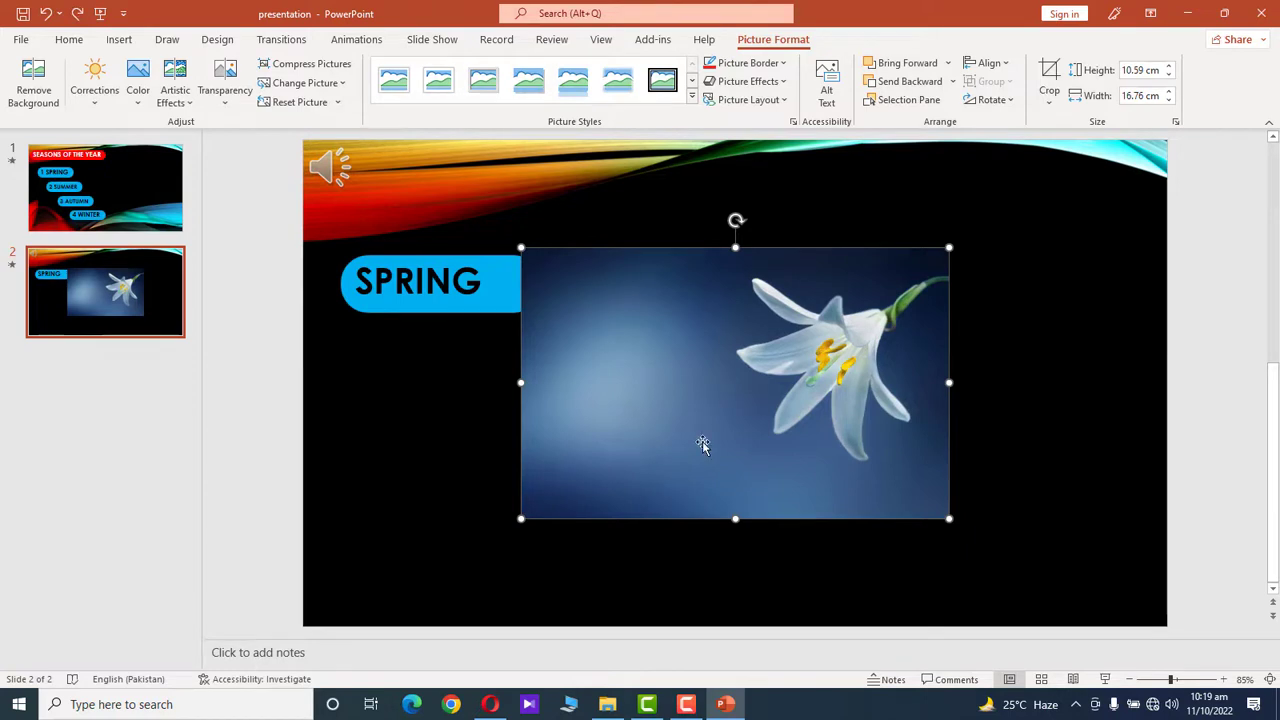
{"action": "left_click_drag", "start_coordinate": [705, 443], "coordinate": [511, 528]}
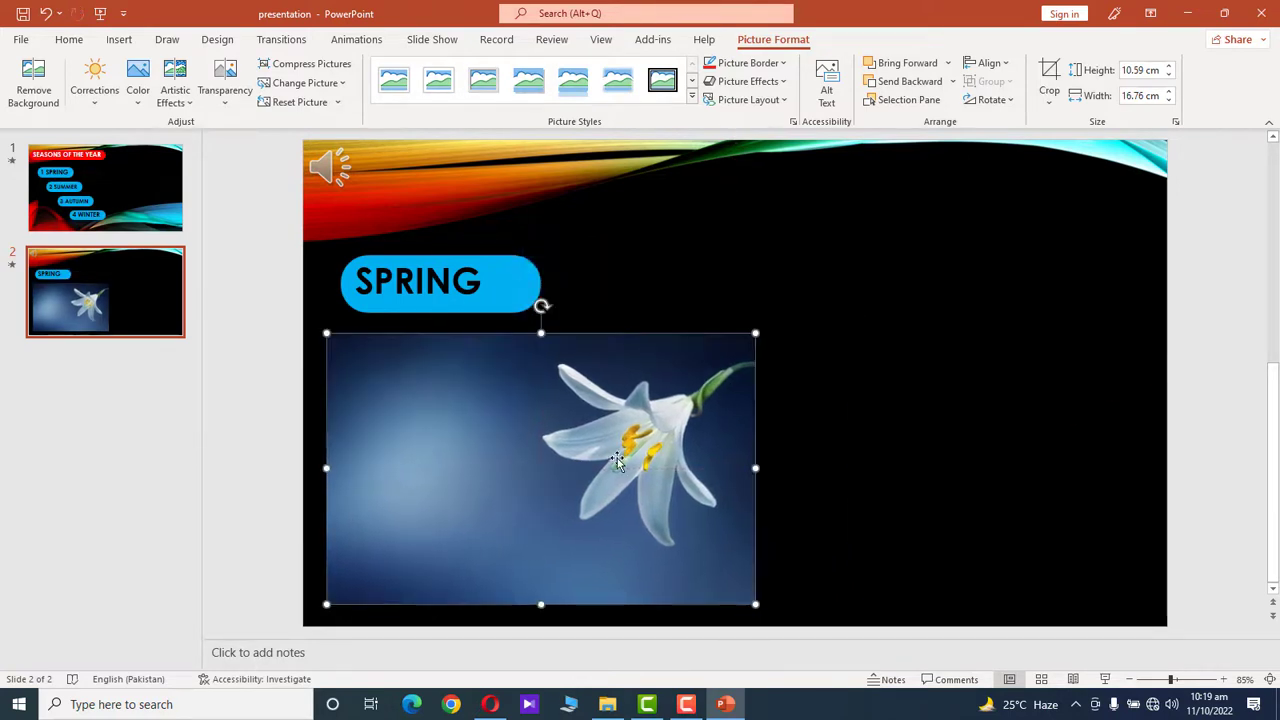
{"action": "left_click_drag", "start_coordinate": [755, 333], "coordinate": [650, 400]}
{"action": "left_click_drag", "start_coordinate": [490, 500], "coordinate": [496, 478]}
{"action": "left_click", "coordinate": [737, 463]}
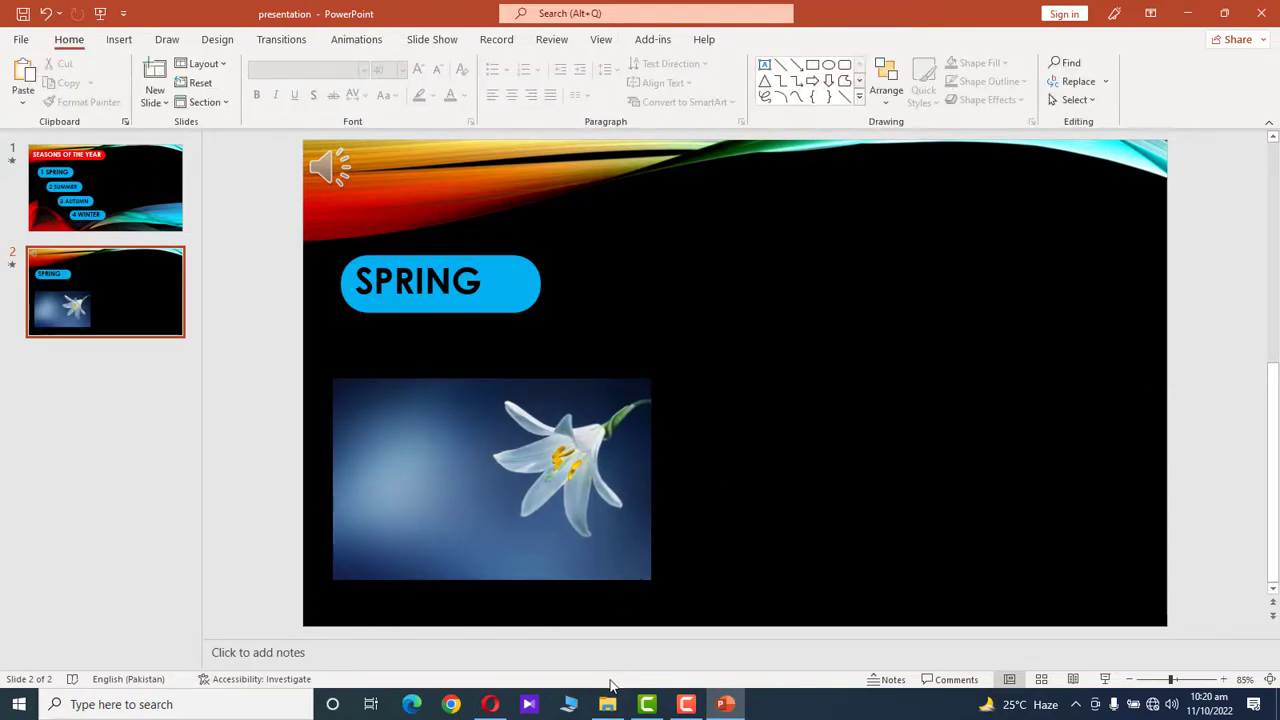
{"action": "left_click", "coordinate": [608, 704]}
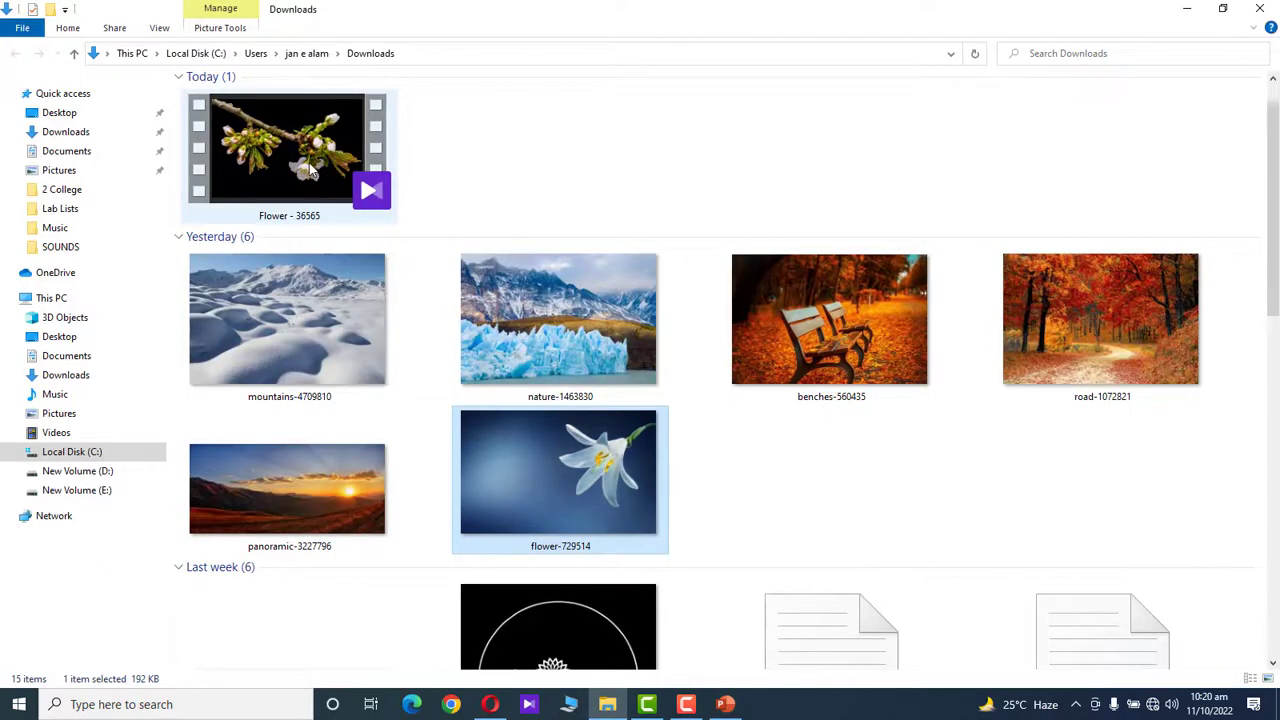
Copy the Flower - 36565 video file from Downloads, then go back to PowerPoint
{"action": "left_click", "coordinate": [310, 170]}
{"action": "right_click", "coordinate": [310, 170]}
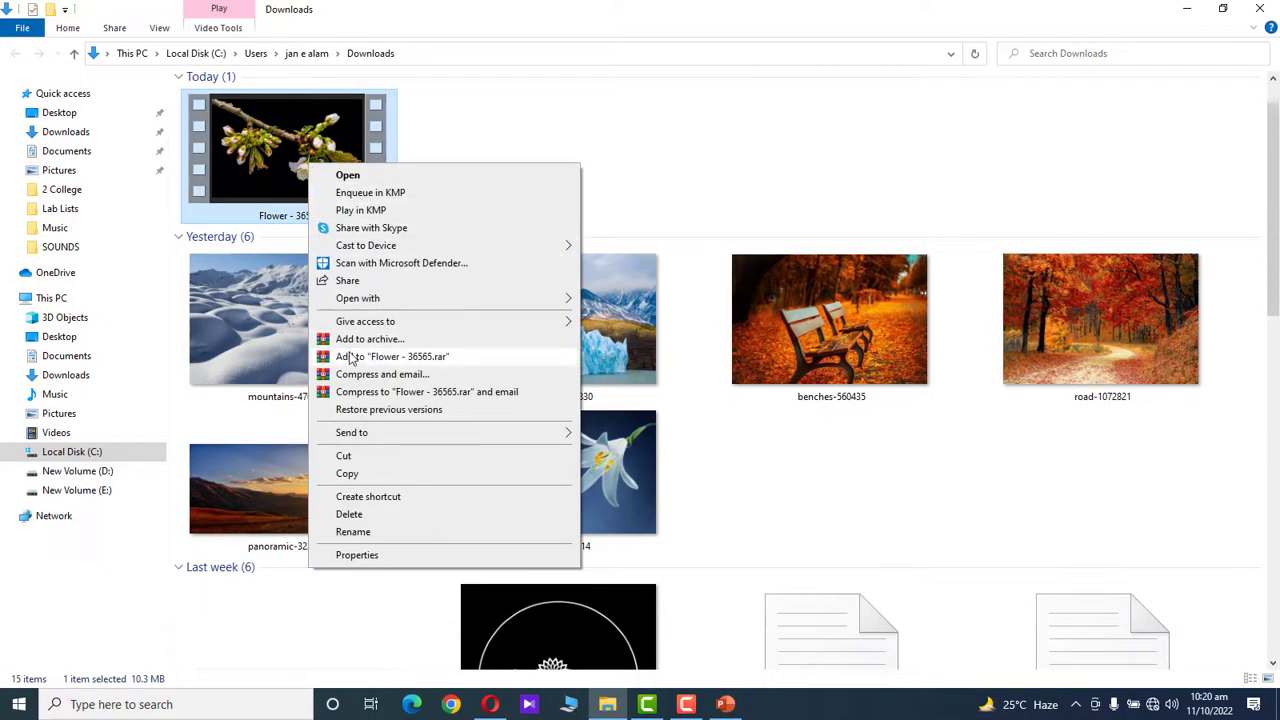
{"action": "left_click", "coordinate": [360, 476]}
{"action": "mouse_move", "coordinate": [727, 707]}
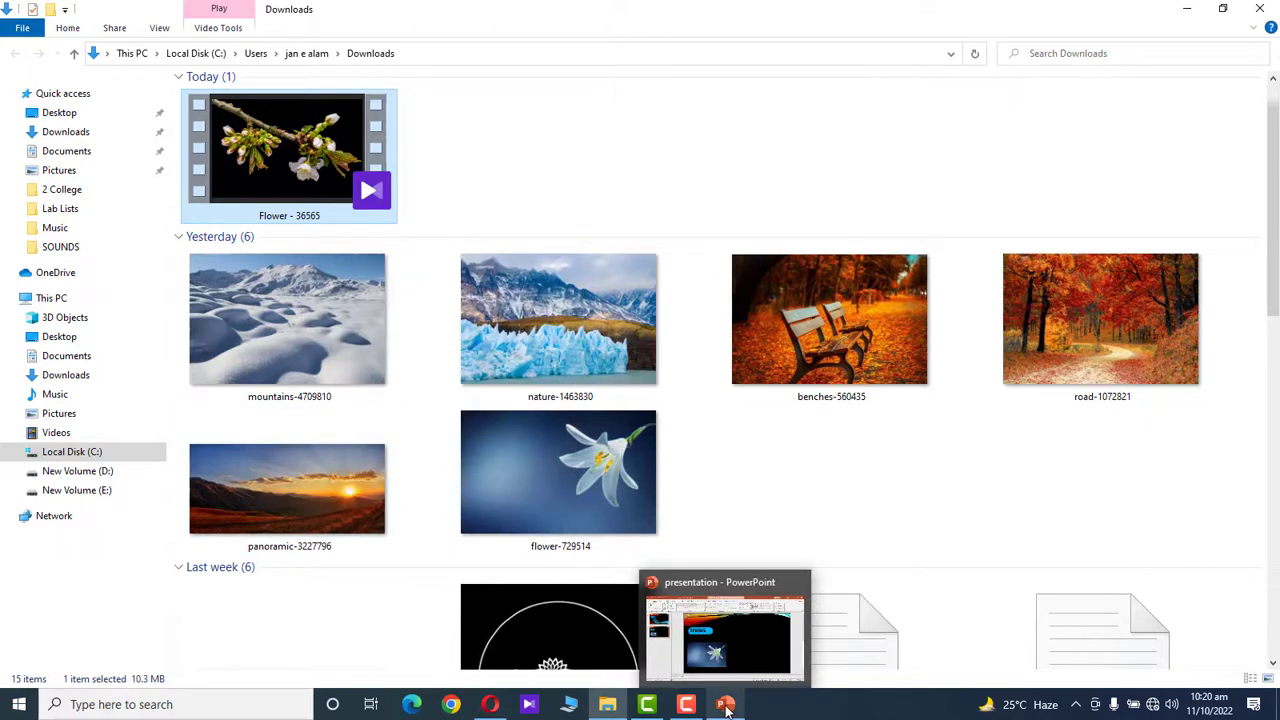
{"action": "left_click", "coordinate": [727, 707]}
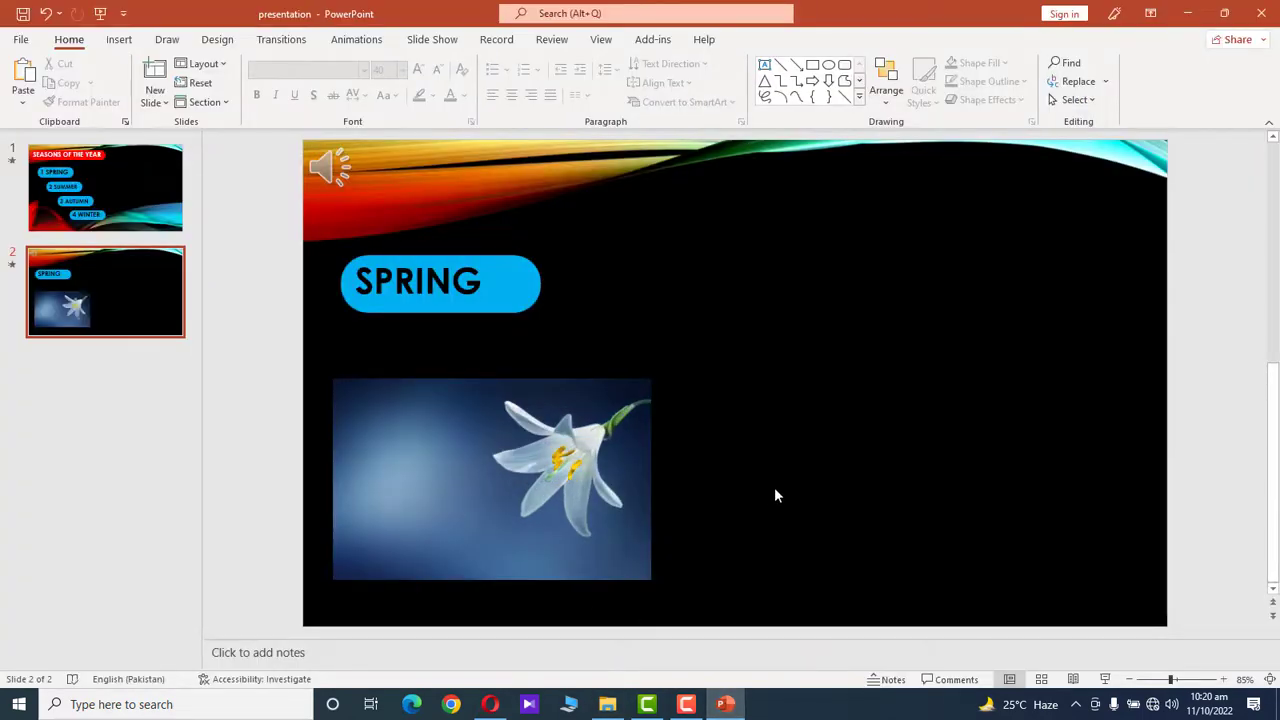
Paste the Flower - 36565 video onto slide 2, sized 8.19 × 14.56 cm beside the lily
{"action": "key", "text": "ctrl+v"}
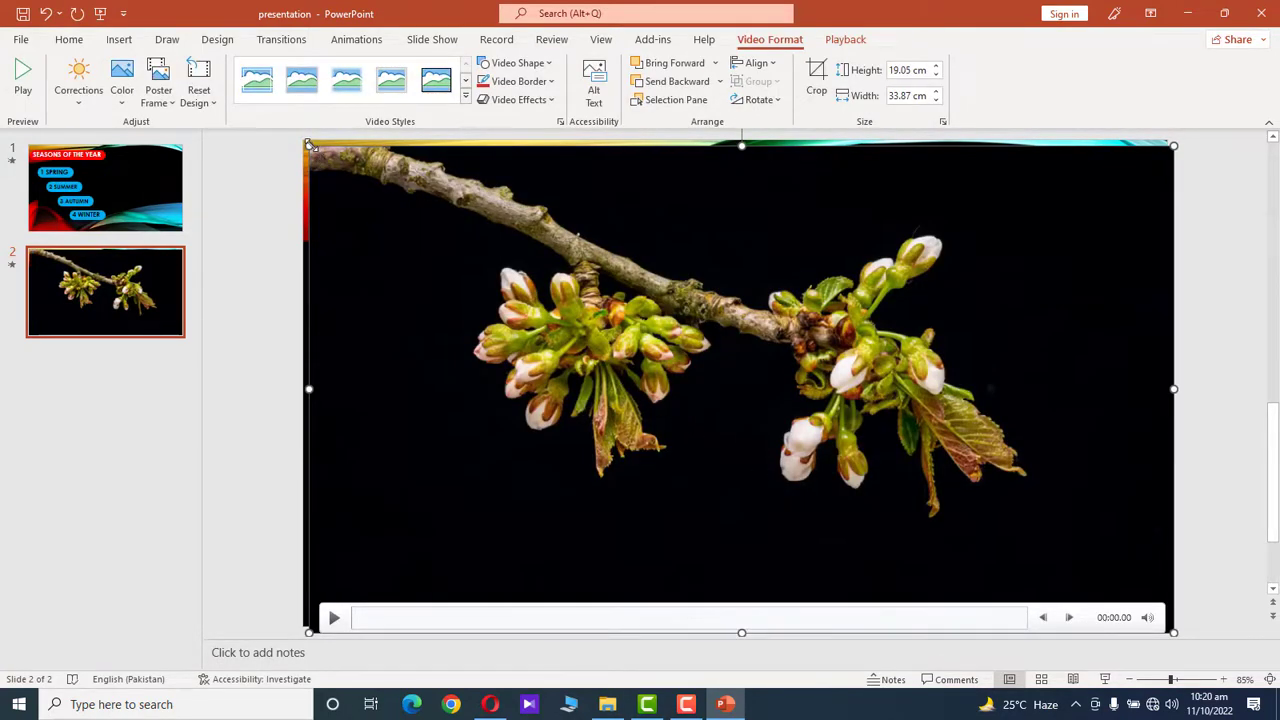
{"action": "left_click_drag", "start_coordinate": [312, 150], "coordinate": [802, 421]}
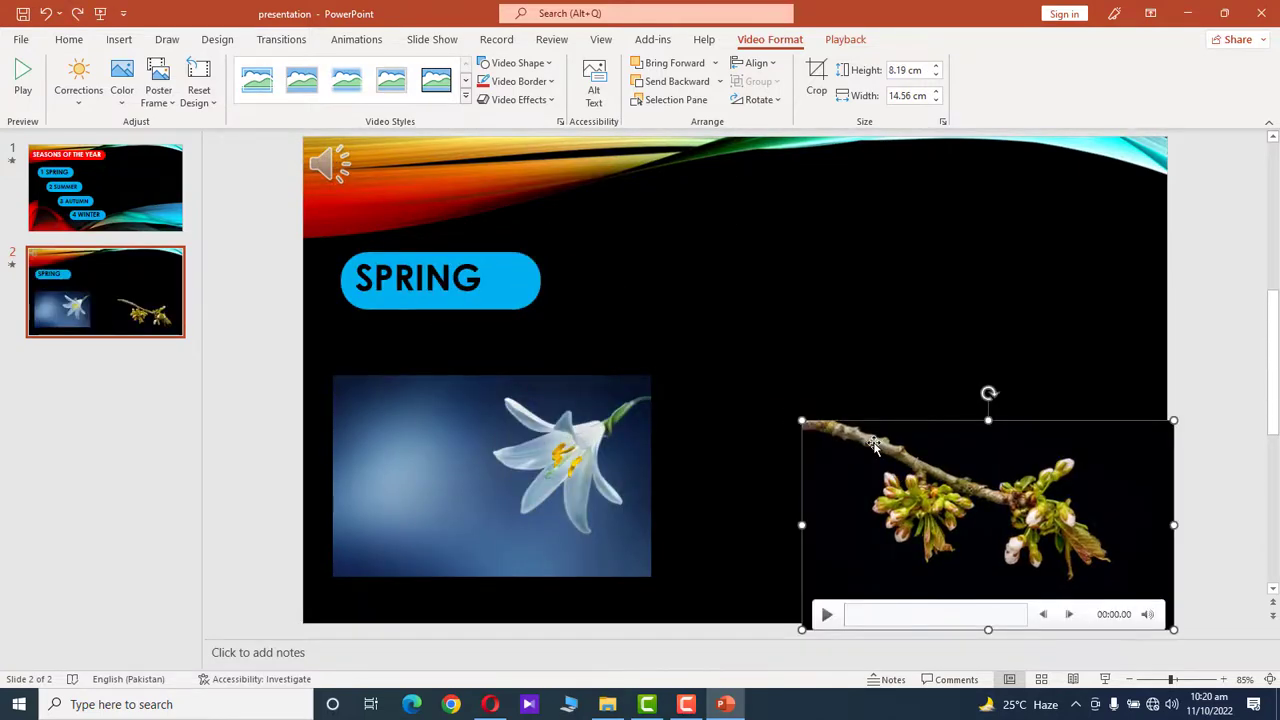
{"action": "left_click_drag", "start_coordinate": [874, 445], "coordinate": [846, 407]}
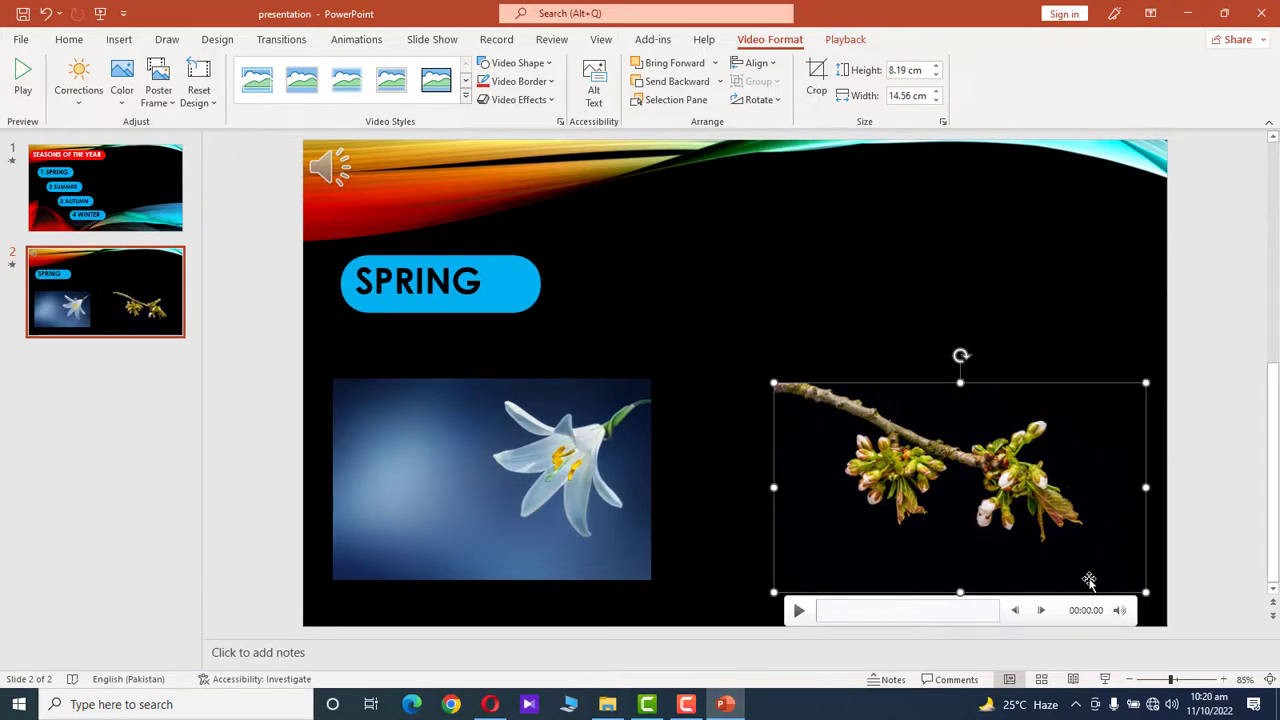
{"action": "left_click", "coordinate": [571, 312]}
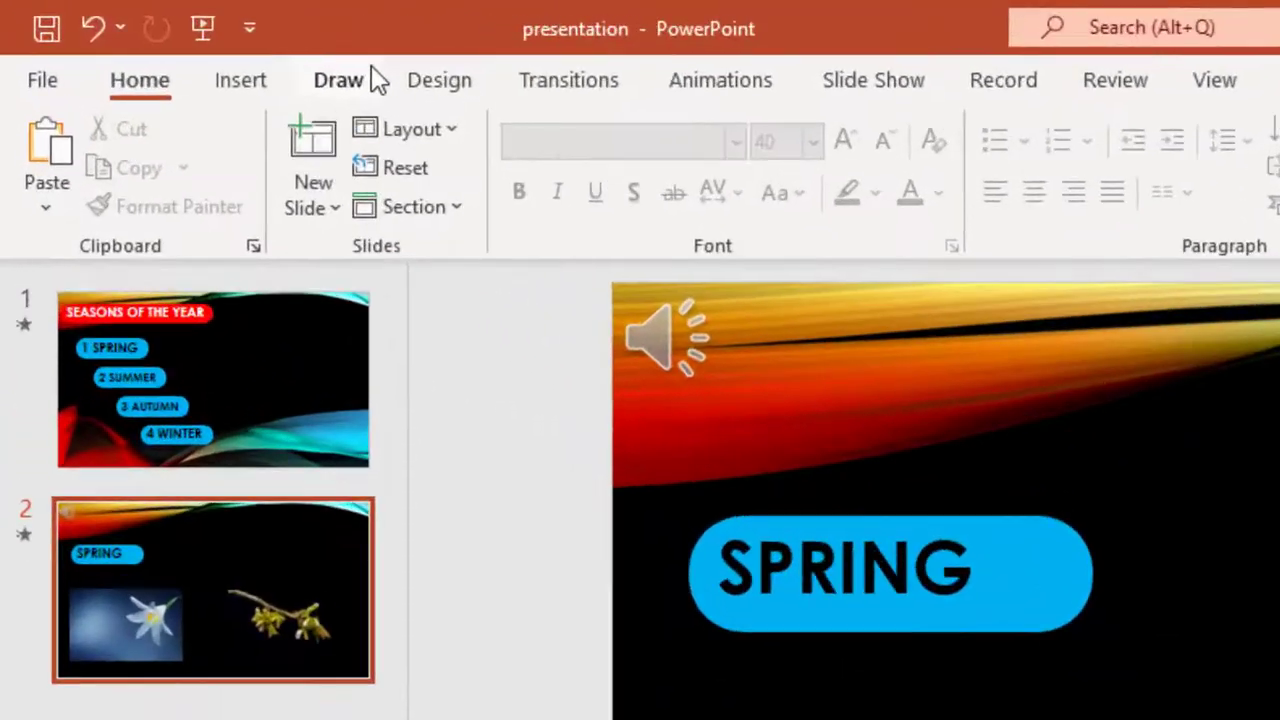
{"action": "left_click", "coordinate": [119, 39]}
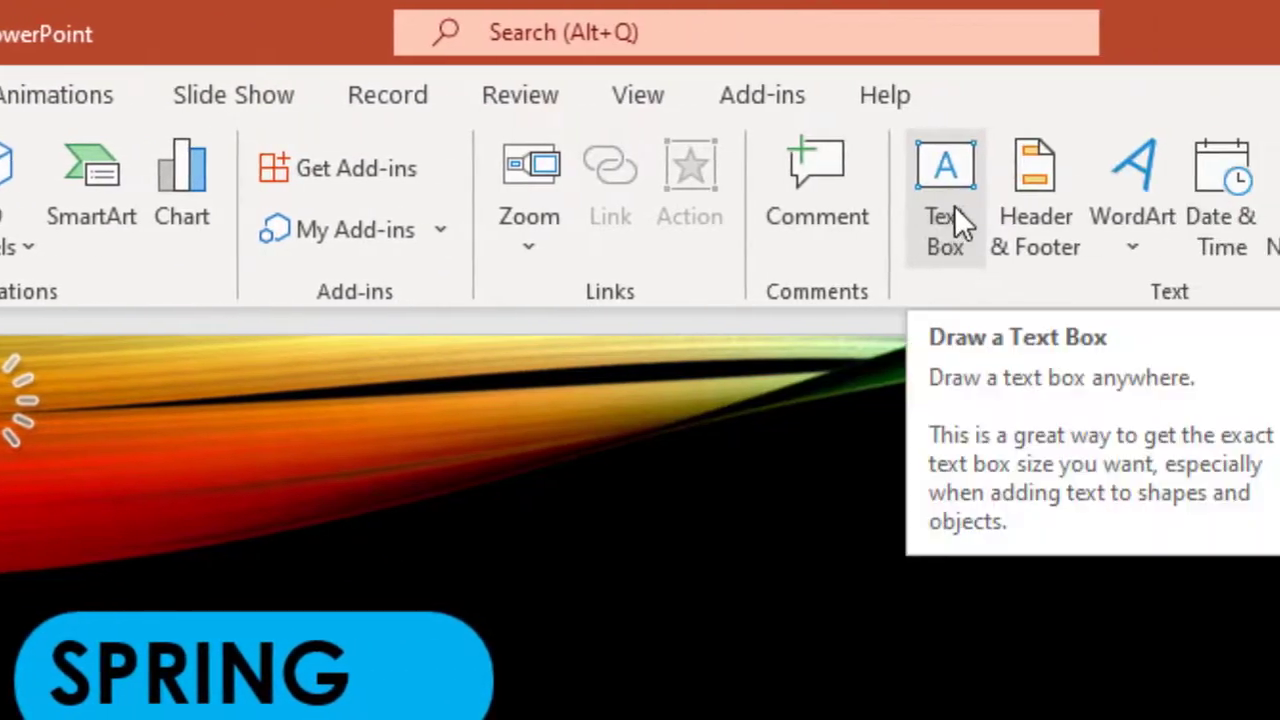
Draw a red text box reading 'FHYQWJGDEGDKEH' and position it above the branch video
{"action": "left_click", "coordinate": [946, 198]}
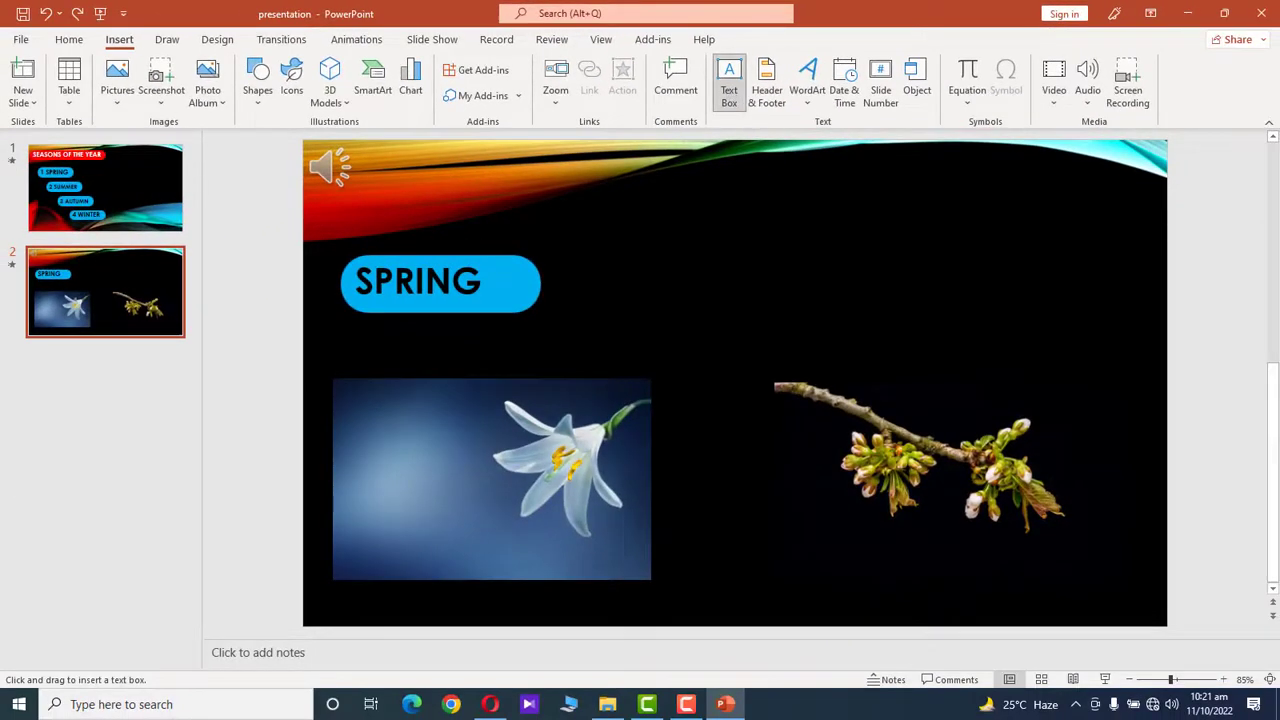
{"action": "mouse_move", "coordinate": [707, 238]}
{"action": "left_mouse_down"}
{"action": "mouse_move", "coordinate": [722, 264]}
{"action": "mouse_move", "coordinate": [903, 302]}
{"action": "left_mouse_up"}
{"action": "left_click_drag", "start_coordinate": [730, 267], "coordinate": [734, 269]}
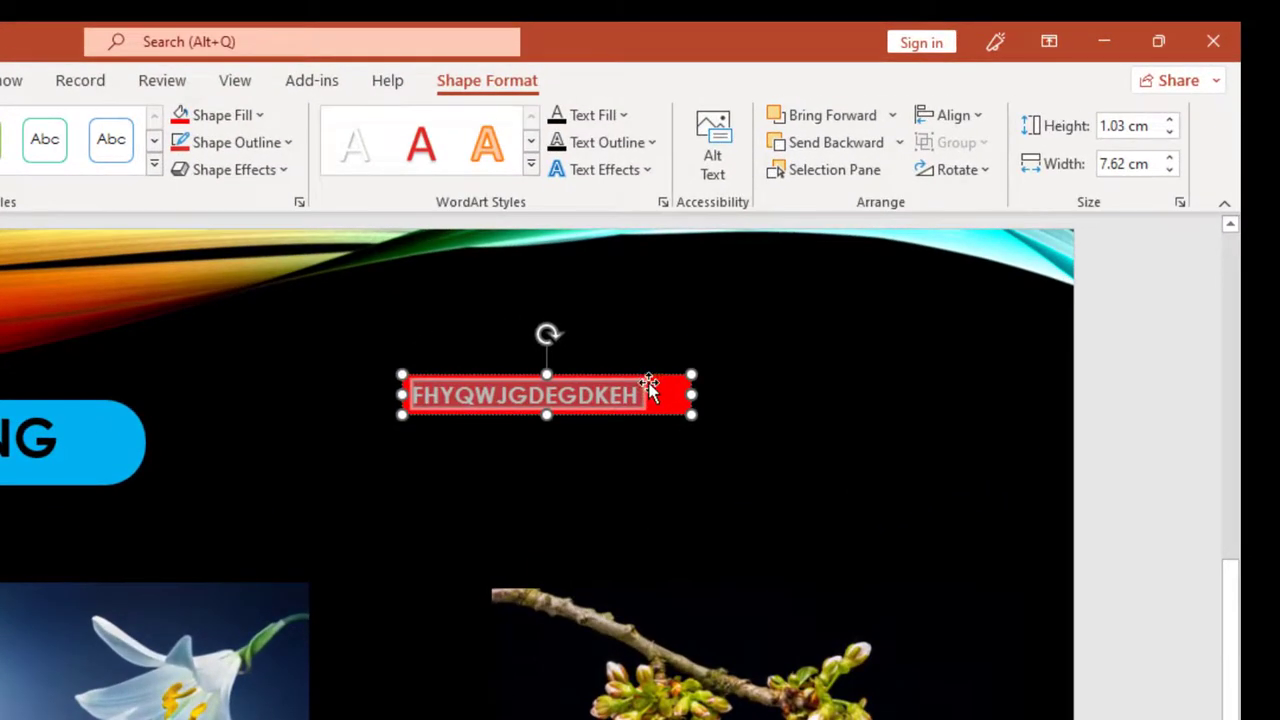
{"action": "left_click_drag", "start_coordinate": [653, 378], "coordinate": [853, 457]}
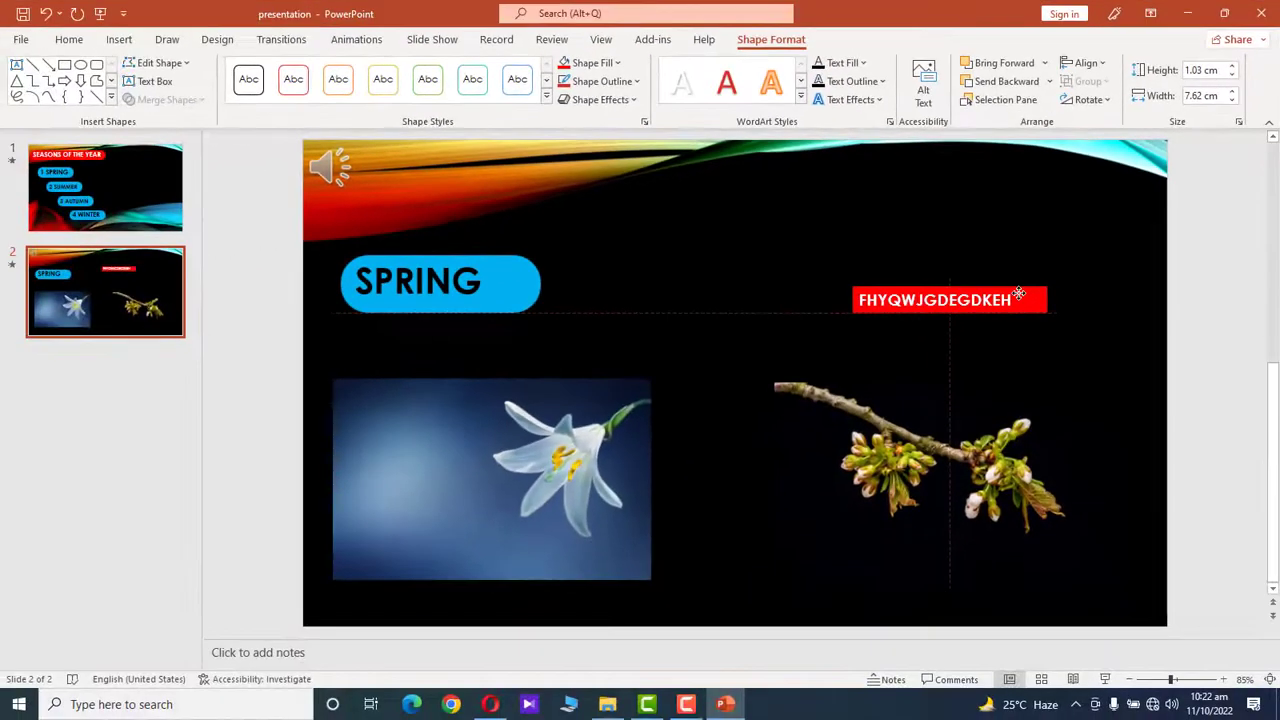
{"action": "left_click_drag", "start_coordinate": [1018, 293], "coordinate": [1018, 293]}
{"action": "left_click", "coordinate": [738, 283]}
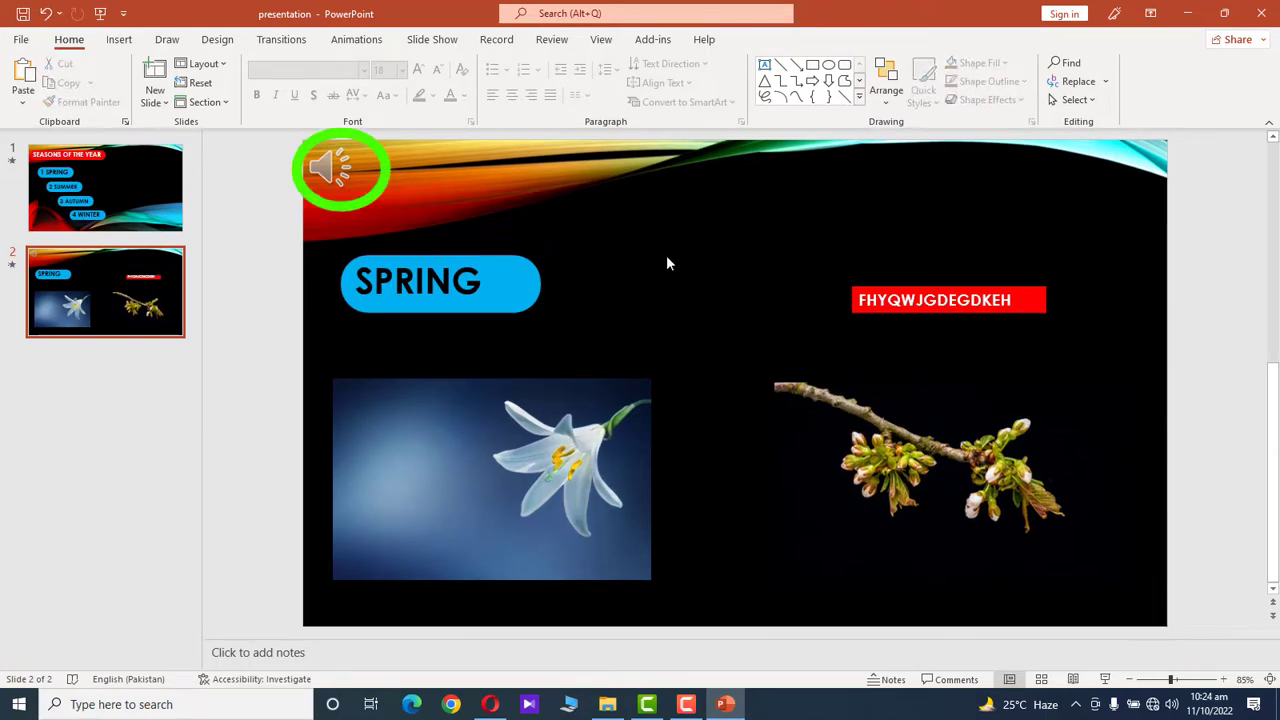
Give the slide's audio clip an Appear entrance animation
{"action": "left_click", "coordinate": [338, 165]}
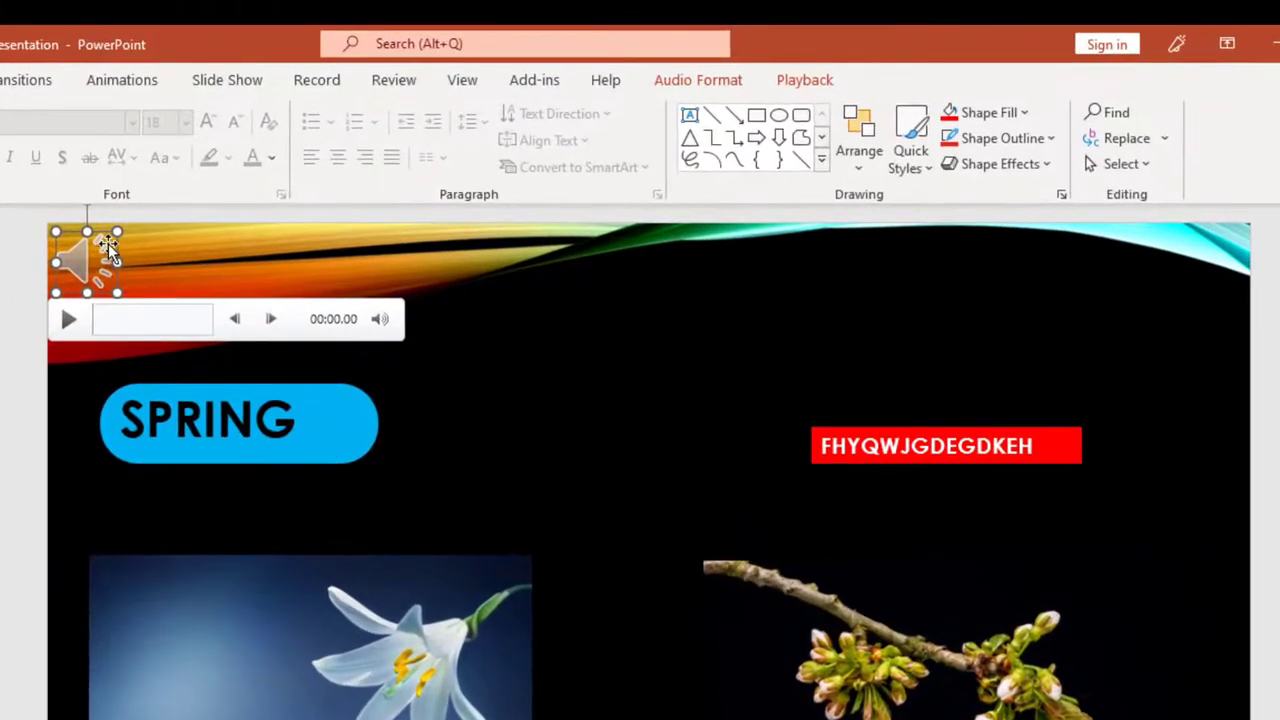
{"action": "left_click", "coordinate": [137, 84]}
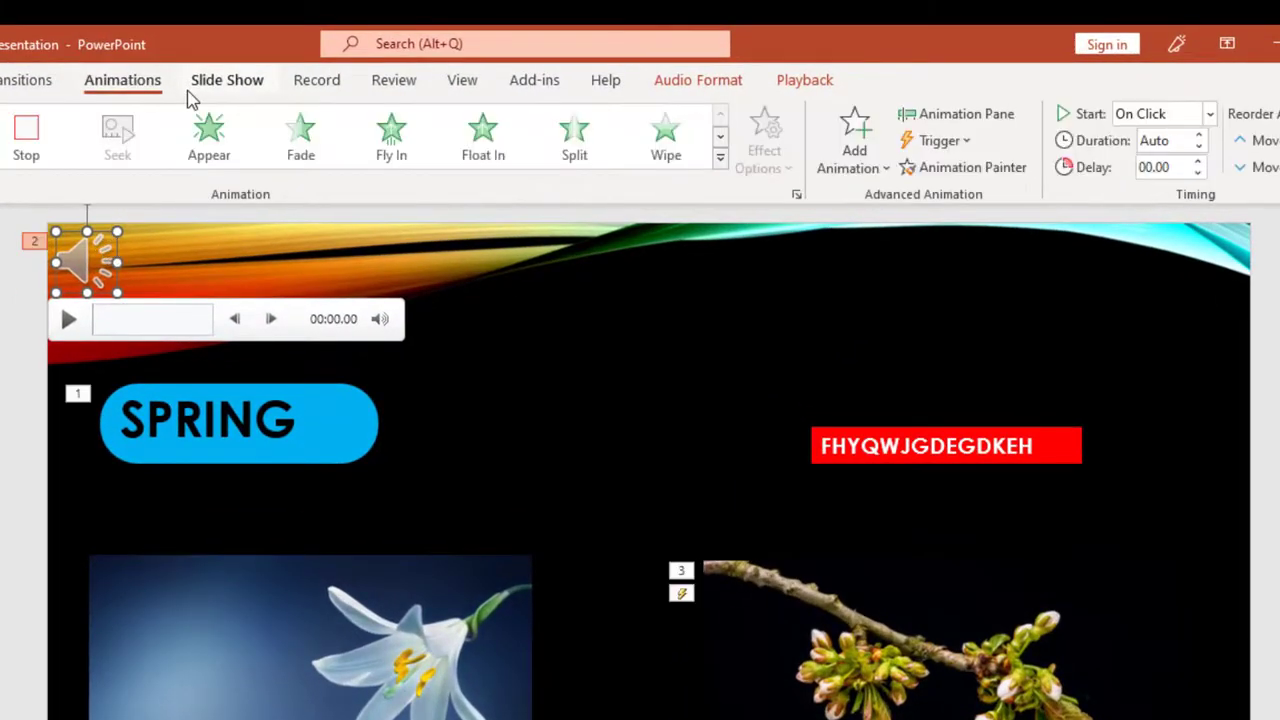
{"action": "left_click", "coordinate": [209, 130]}
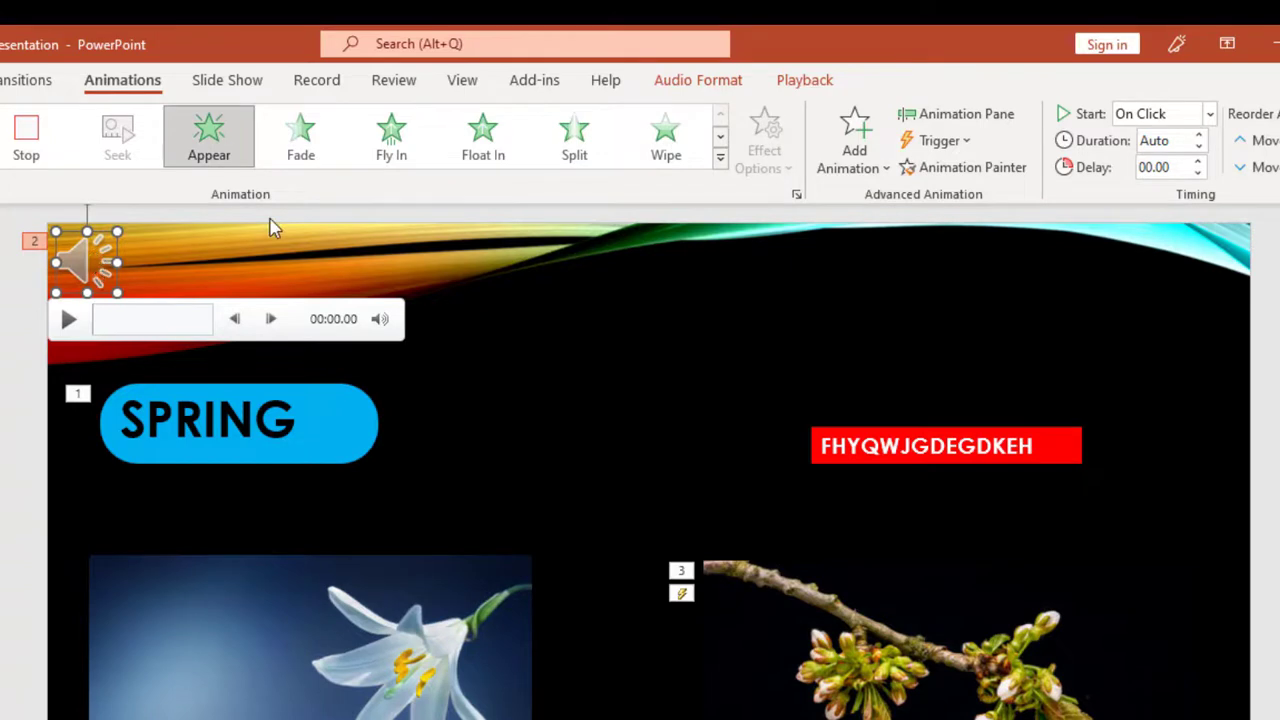
{"action": "left_click", "coordinate": [851, 170]}
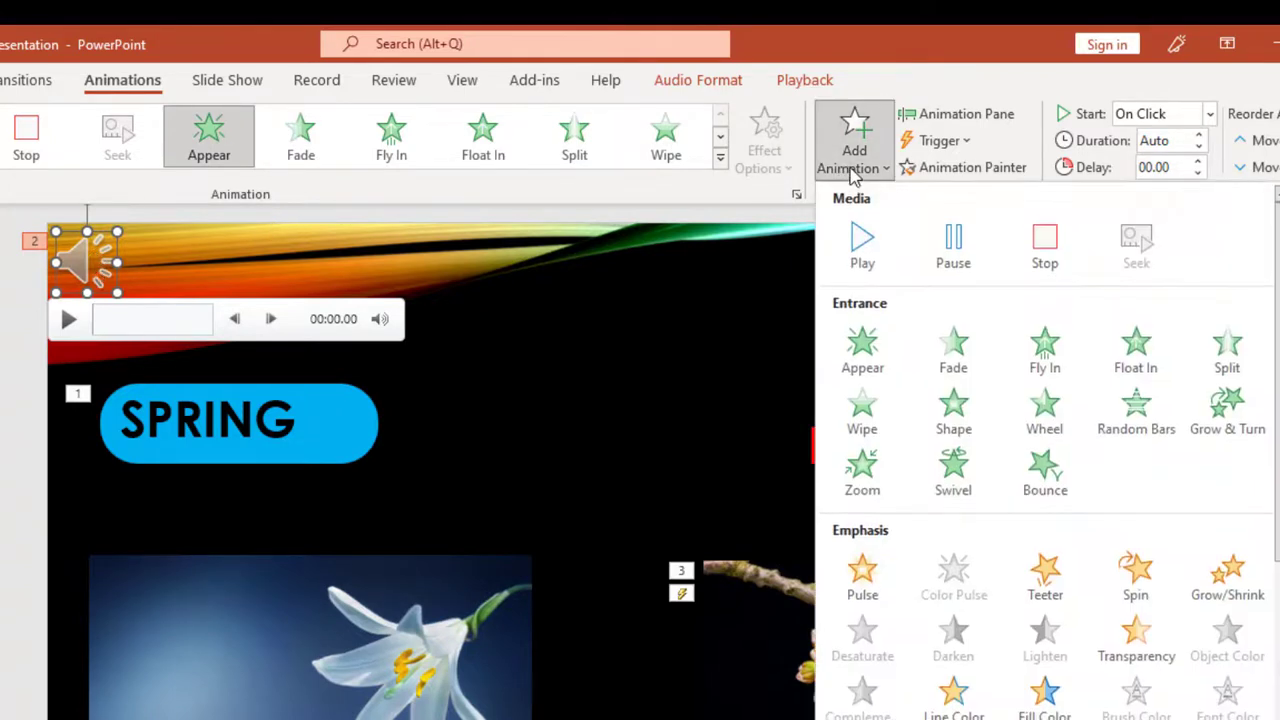
Add a Media Play animation to the audio clip as step 4
{"action": "left_click", "coordinate": [858, 243]}
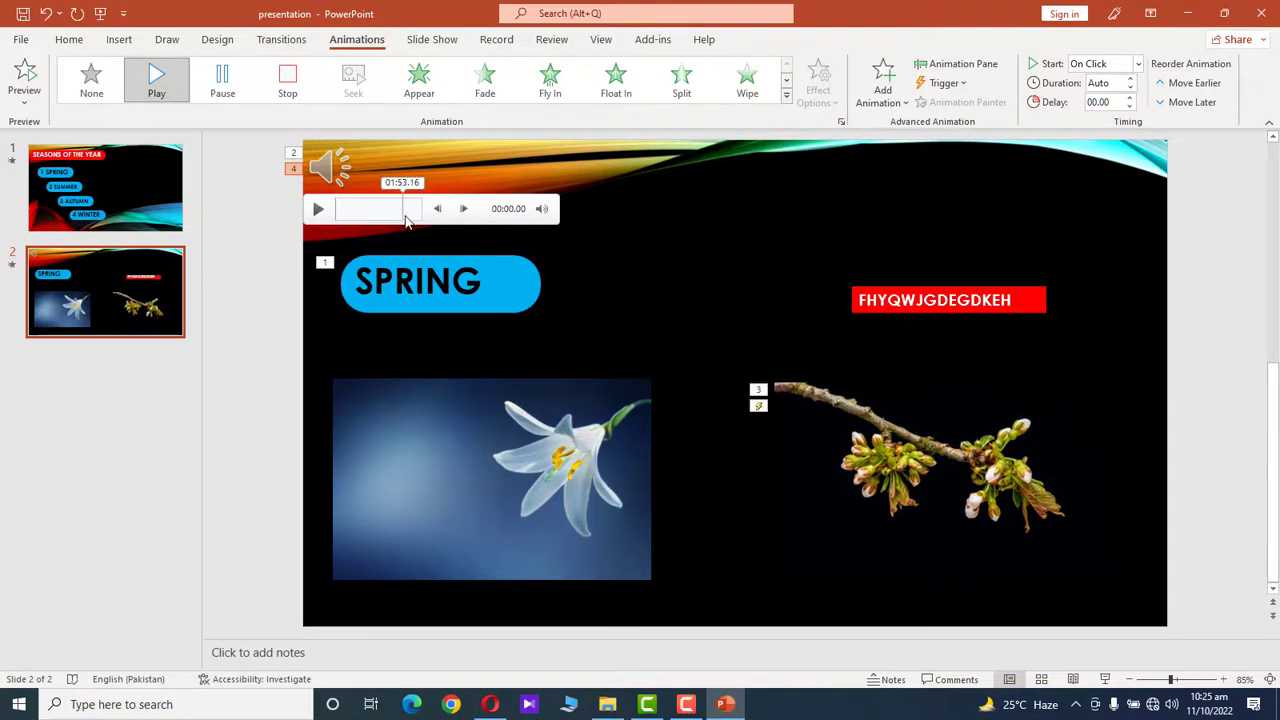
{"action": "left_click", "coordinate": [400, 414]}
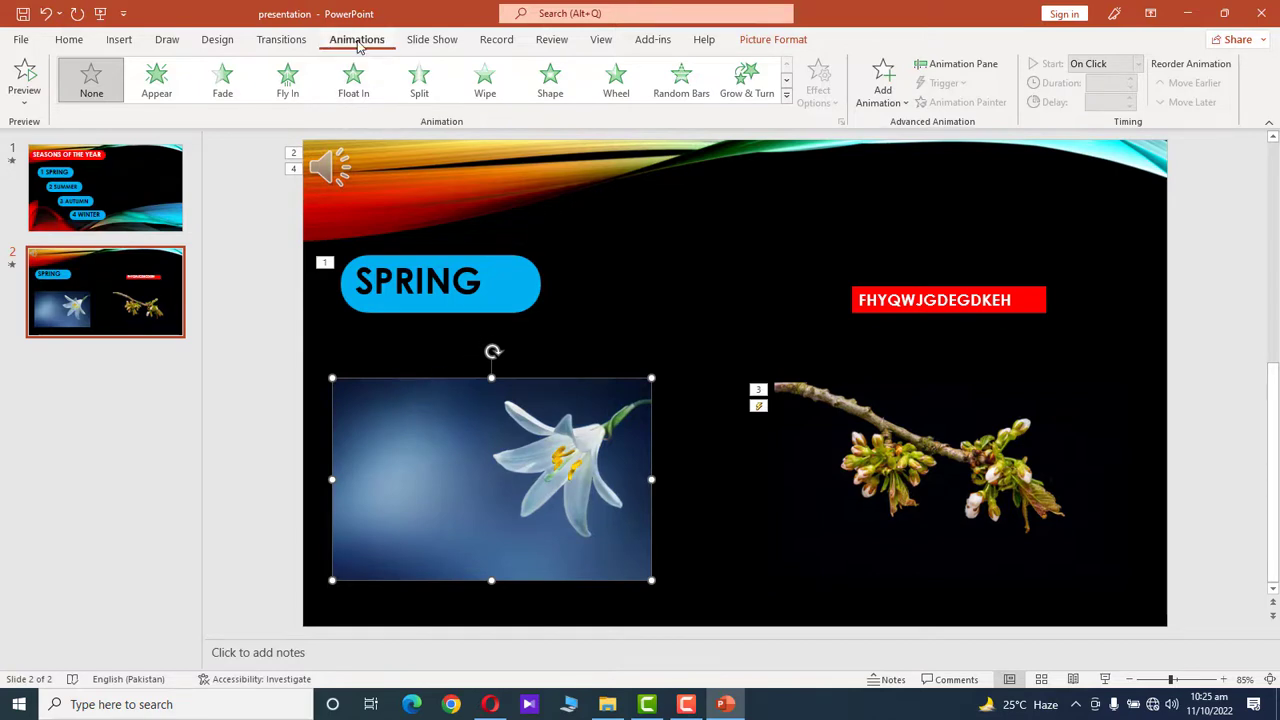
Give the lily picture a Wipe entrance from the left
{"action": "left_click", "coordinate": [484, 82]}
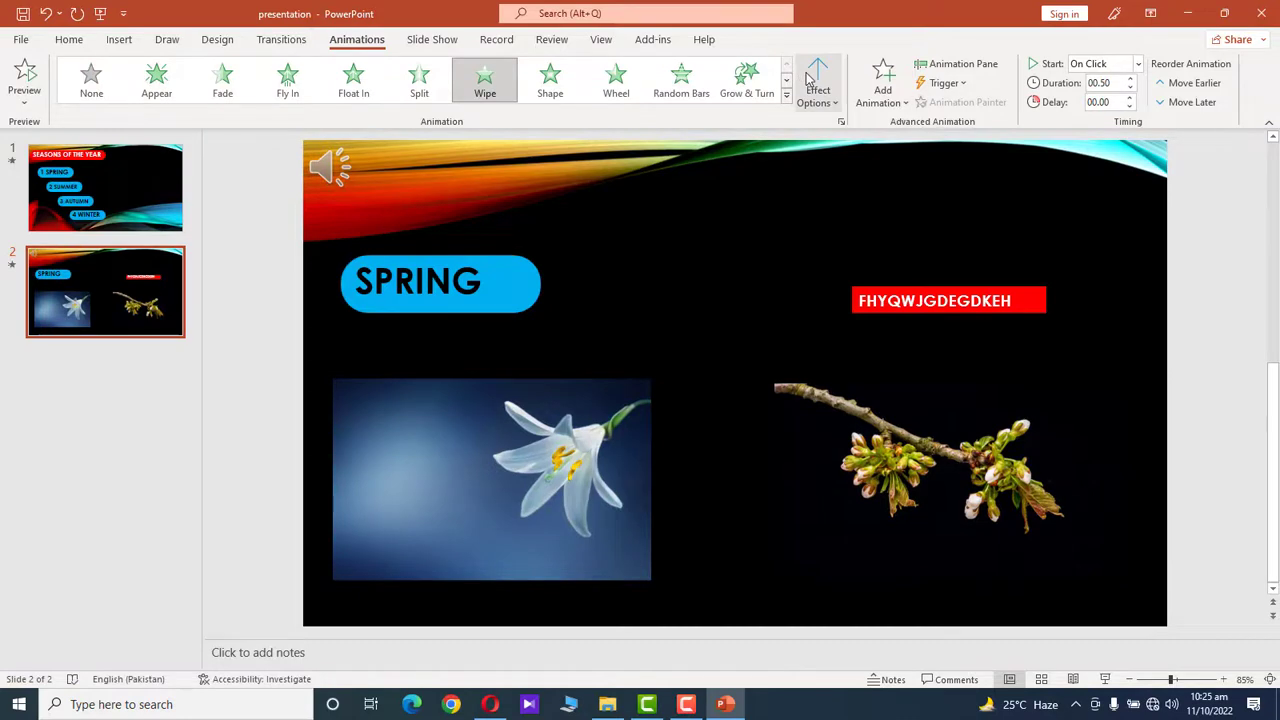
{"action": "left_click", "coordinate": [815, 95]}
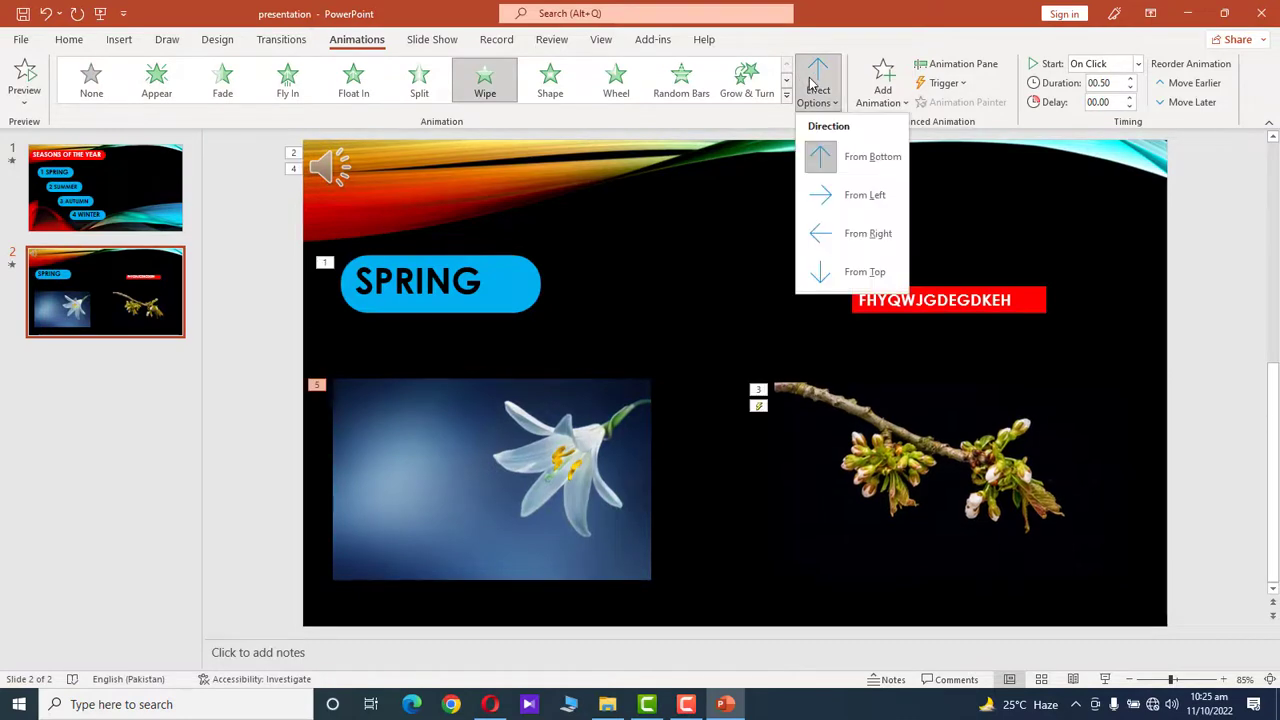
{"action": "left_click", "coordinate": [812, 195]}
Give the branch video a From Left Wipe entrance plus a Media Play animation
{"action": "left_click", "coordinate": [819, 413]}
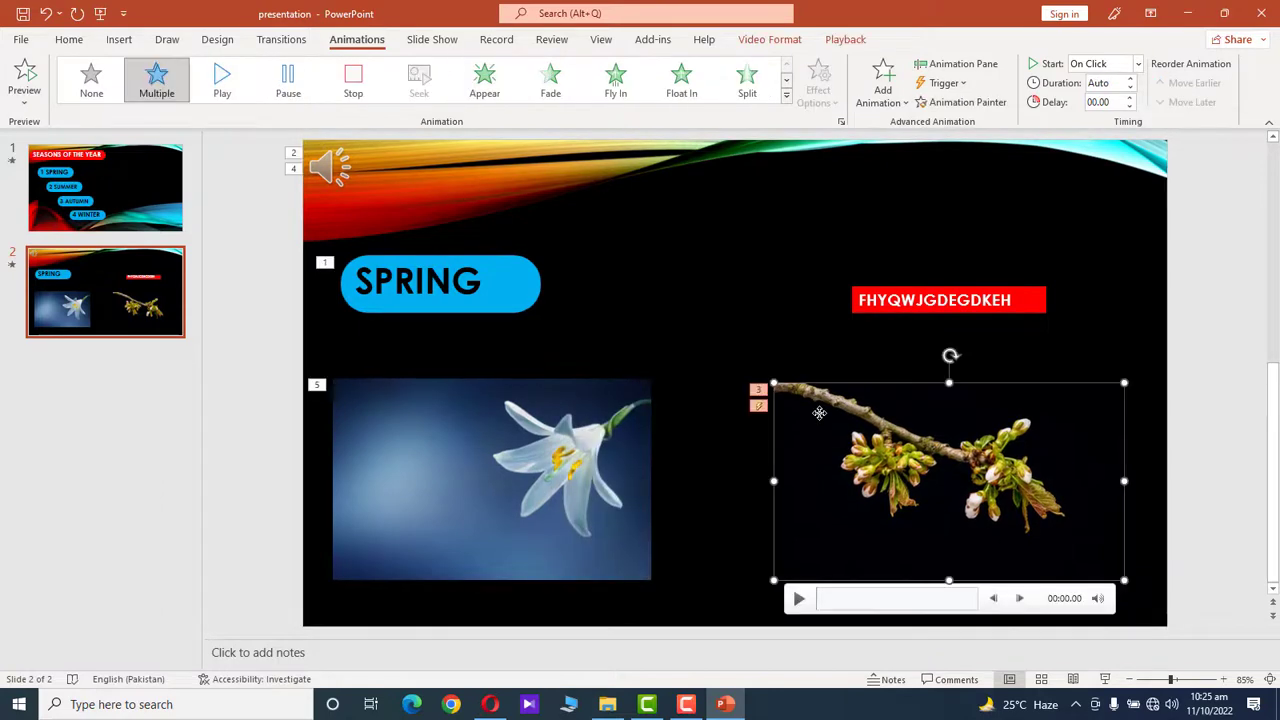
{"action": "left_click", "coordinate": [756, 323]}
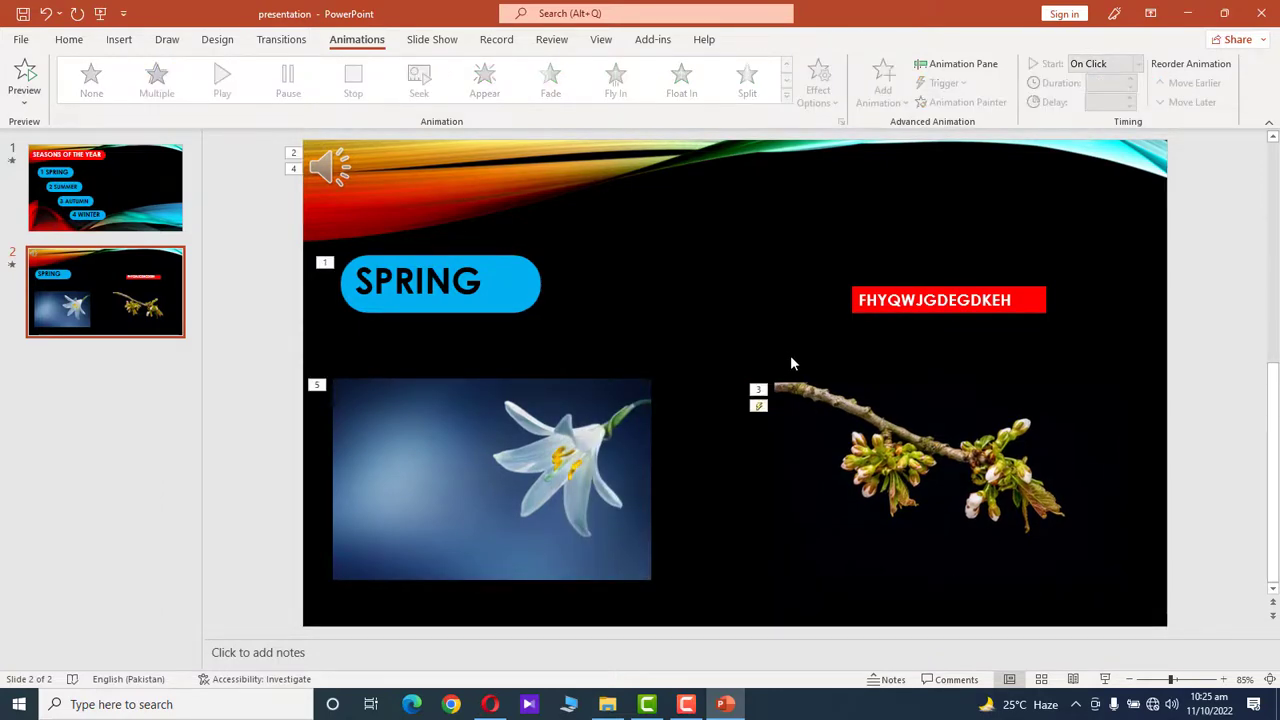
{"action": "left_click", "coordinate": [808, 400]}
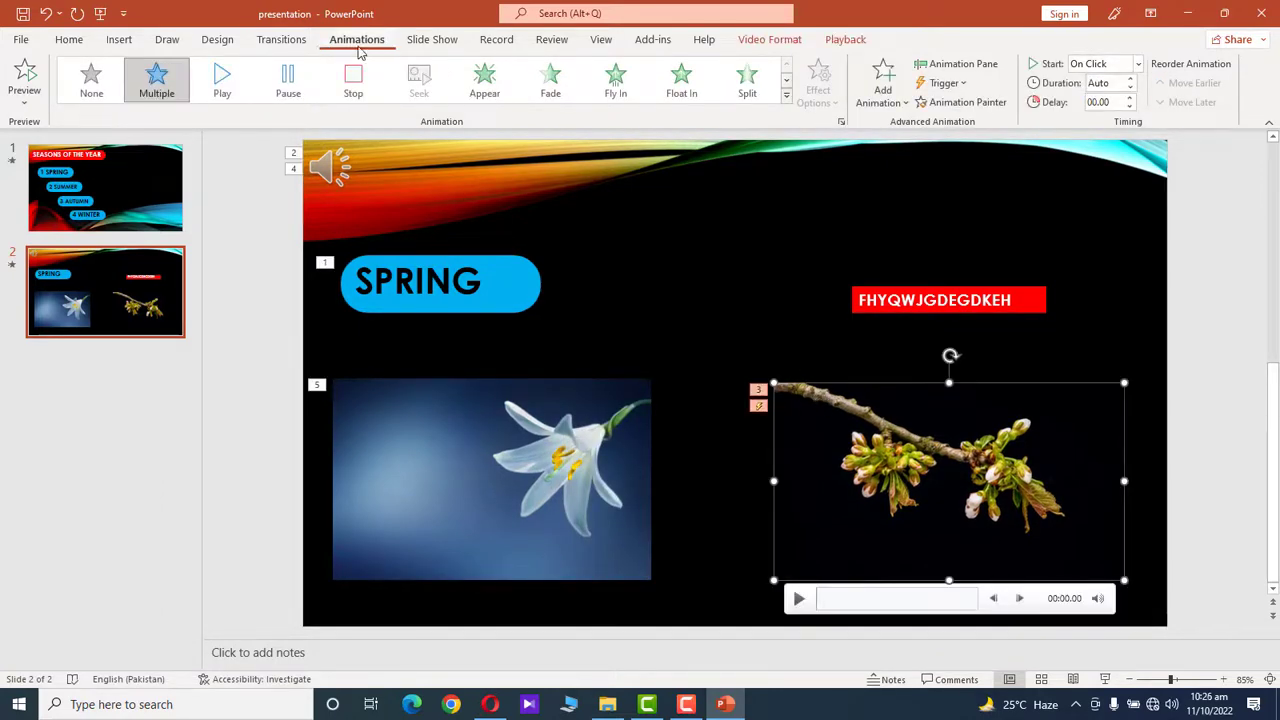
{"action": "left_click", "coordinate": [786, 81]}
{"action": "left_click", "coordinate": [104, 90]}
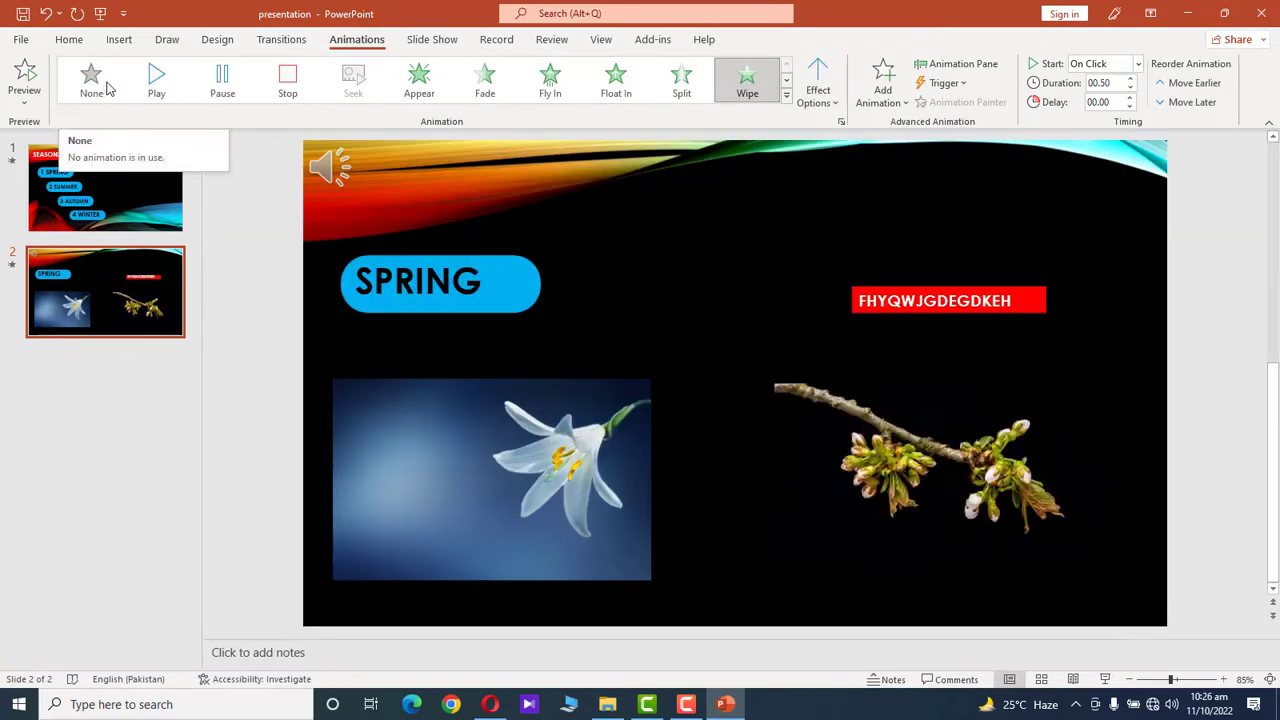
{"action": "left_click", "coordinate": [818, 88]}
{"action": "left_click", "coordinate": [828, 195]}
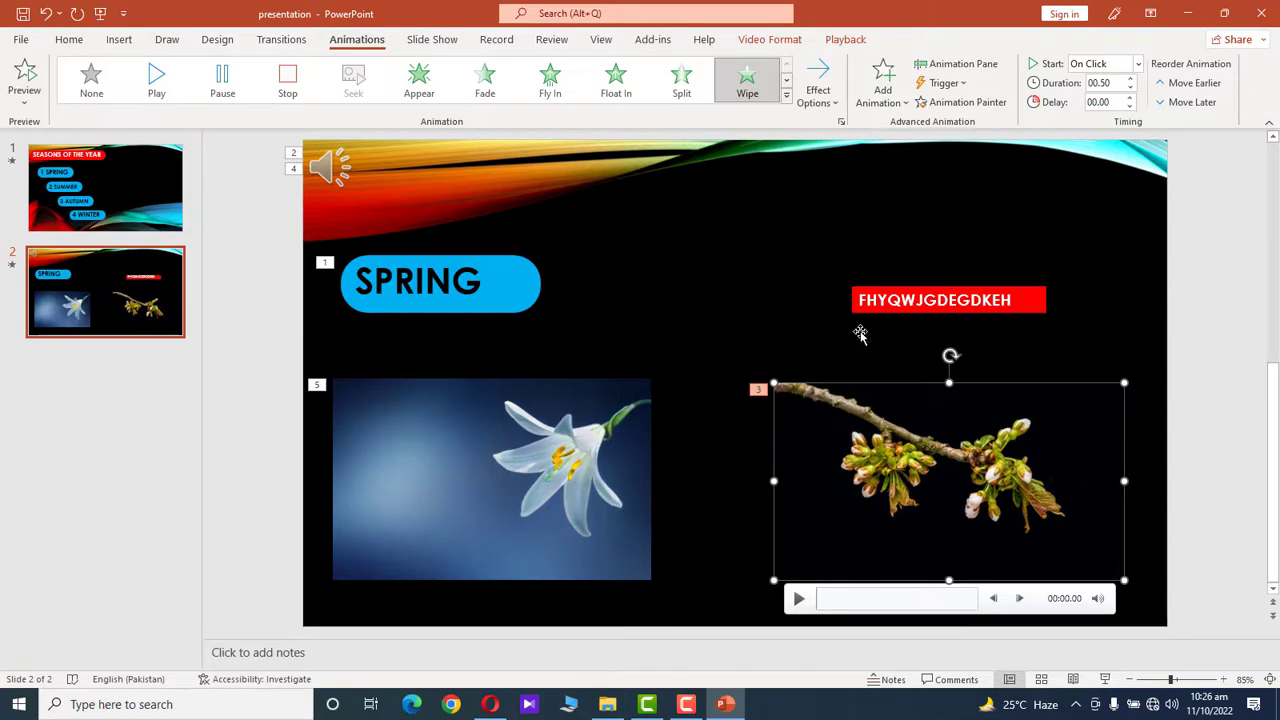
{"action": "left_click", "coordinate": [884, 80]}
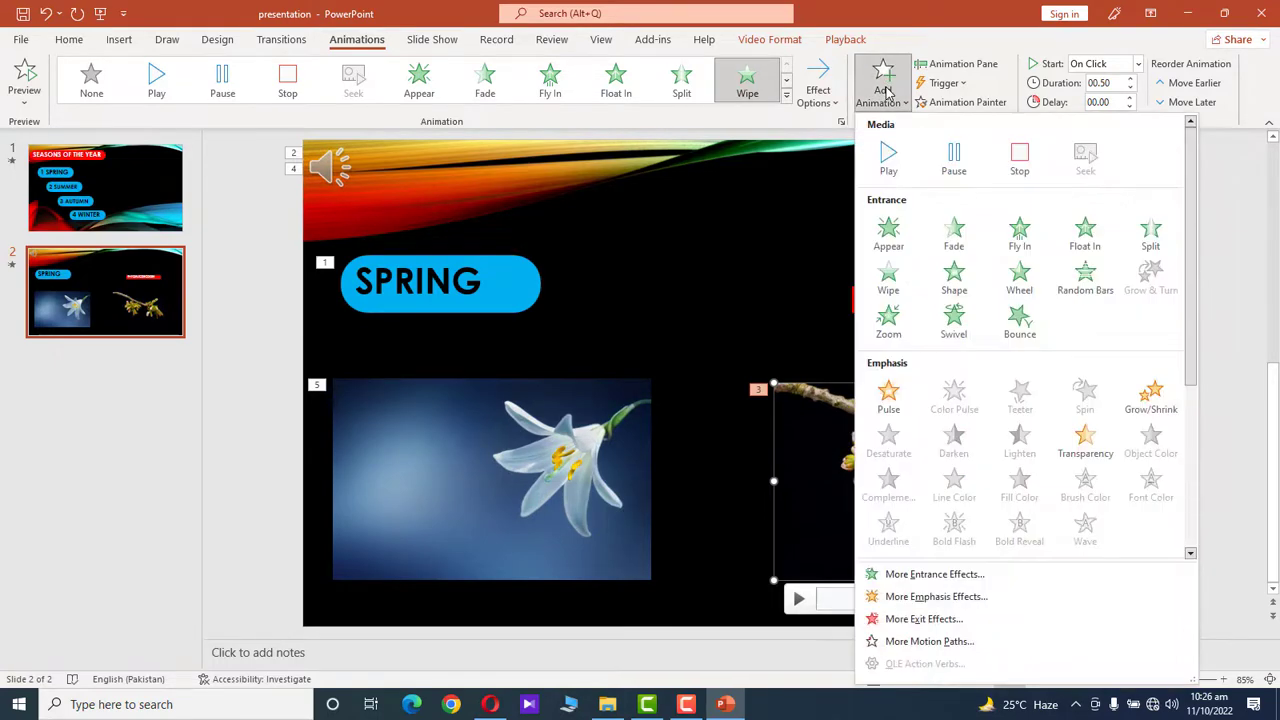
{"action": "left_click", "coordinate": [887, 160]}
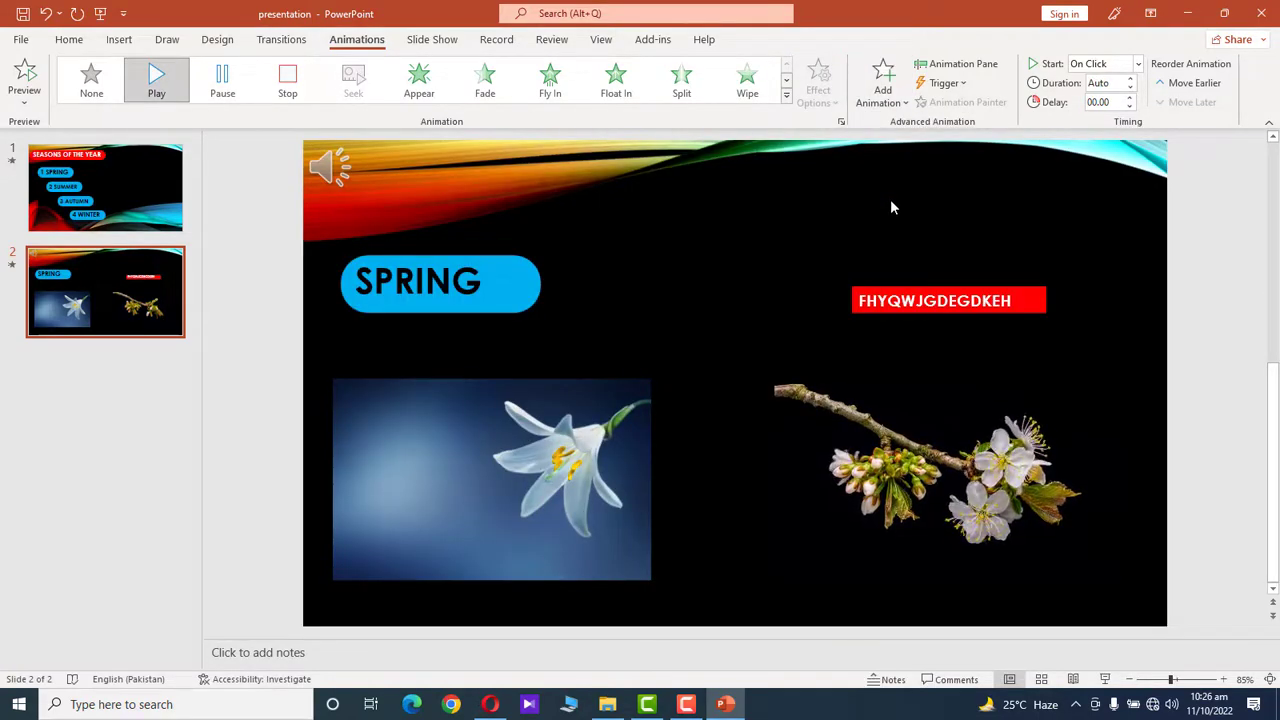
Apply a Wipe entrance from the left to the red text box
{"action": "left_click", "coordinate": [896, 287]}
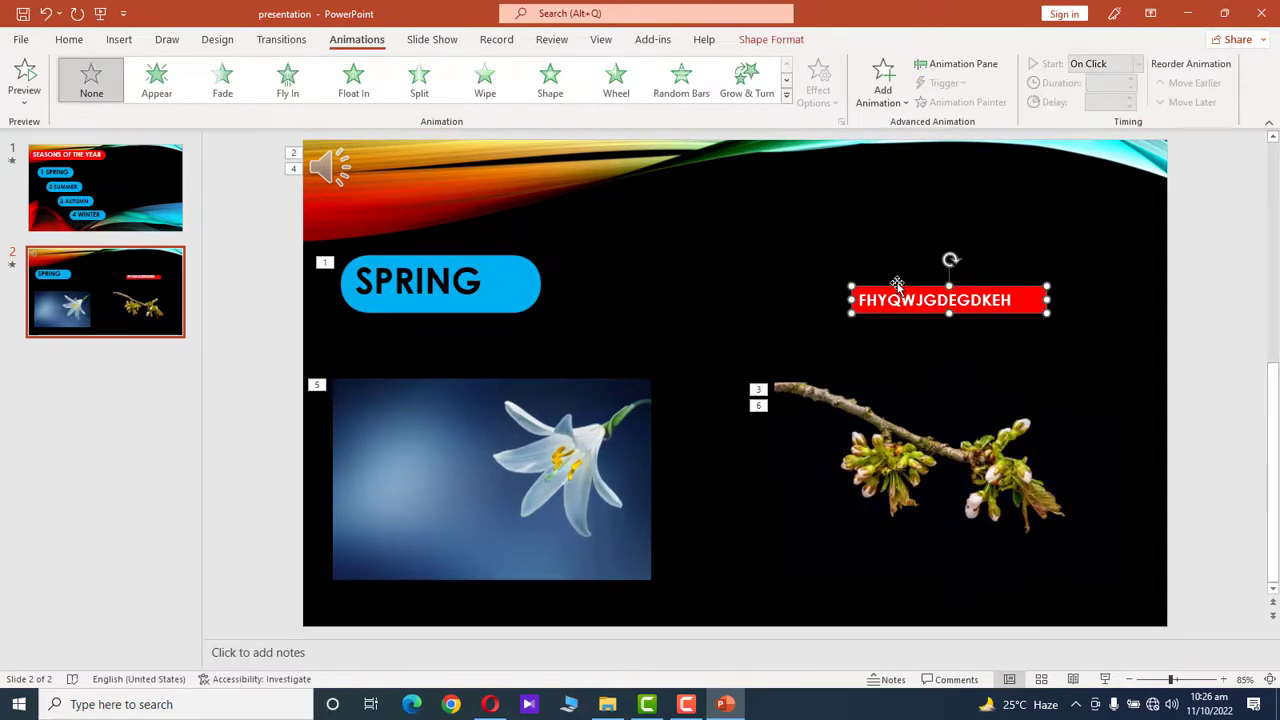
{"action": "left_click", "coordinate": [486, 88]}
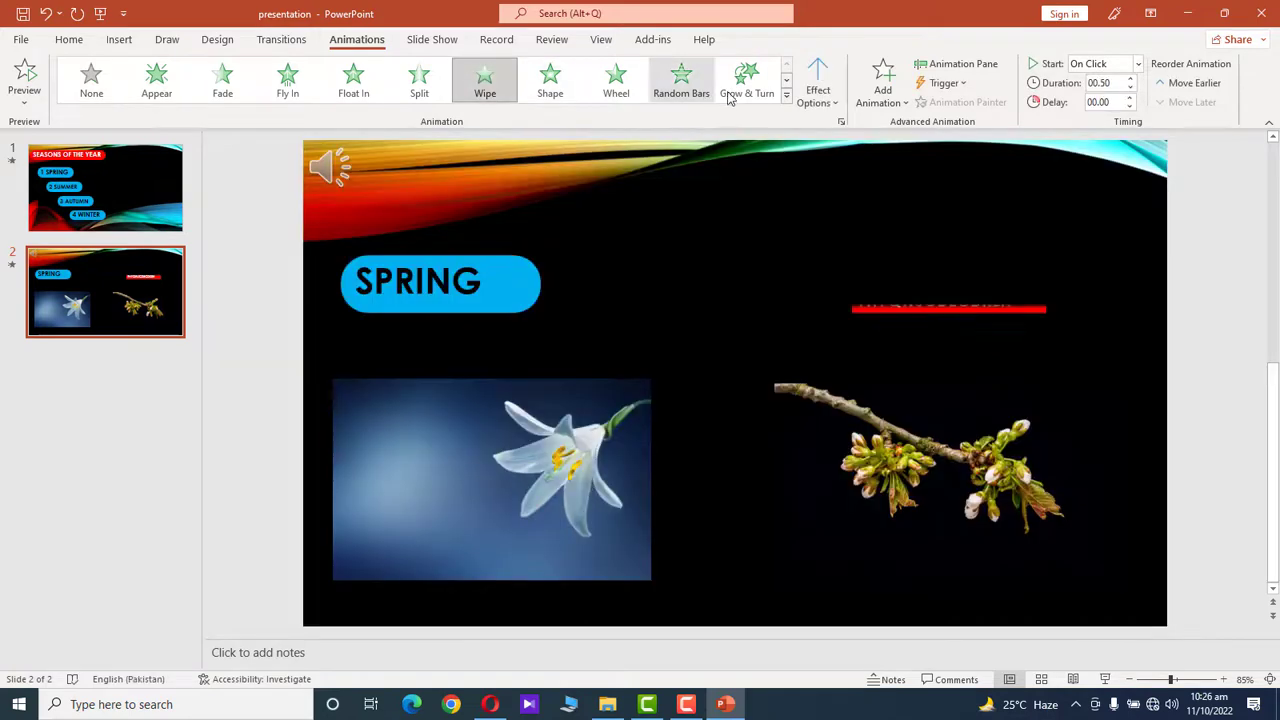
{"action": "left_click", "coordinate": [818, 88]}
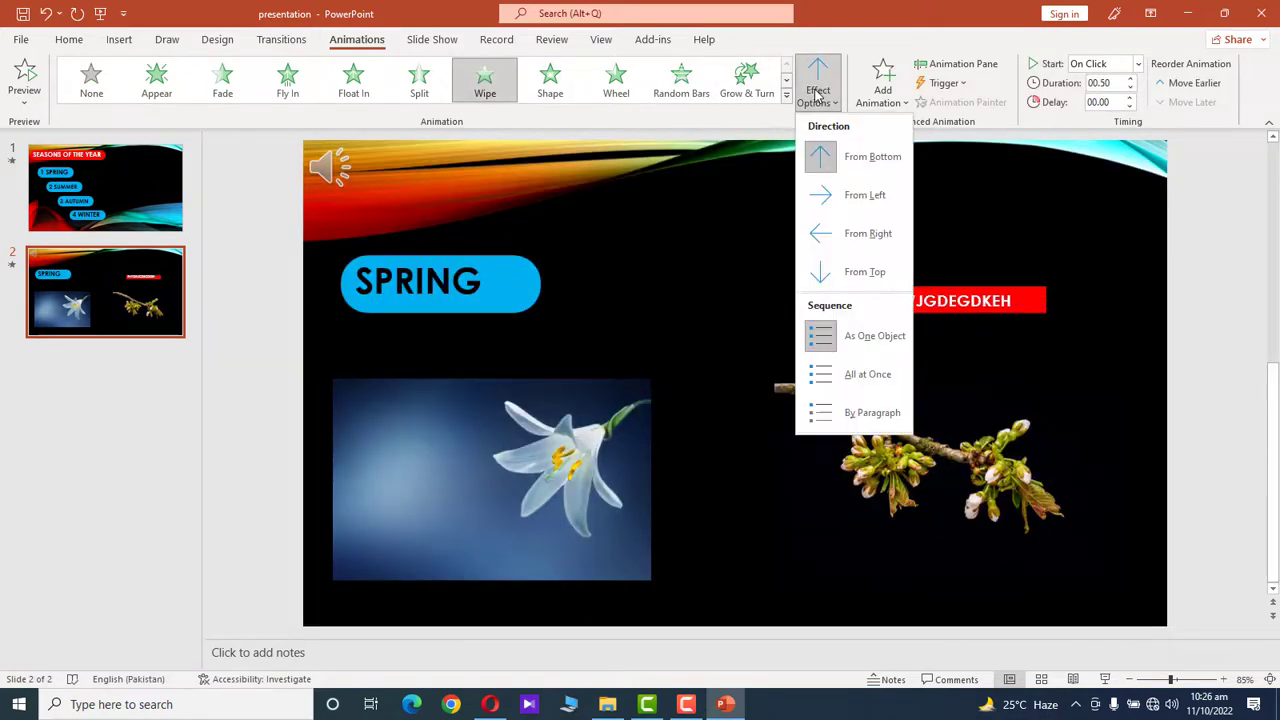
{"action": "left_click", "coordinate": [815, 195]}
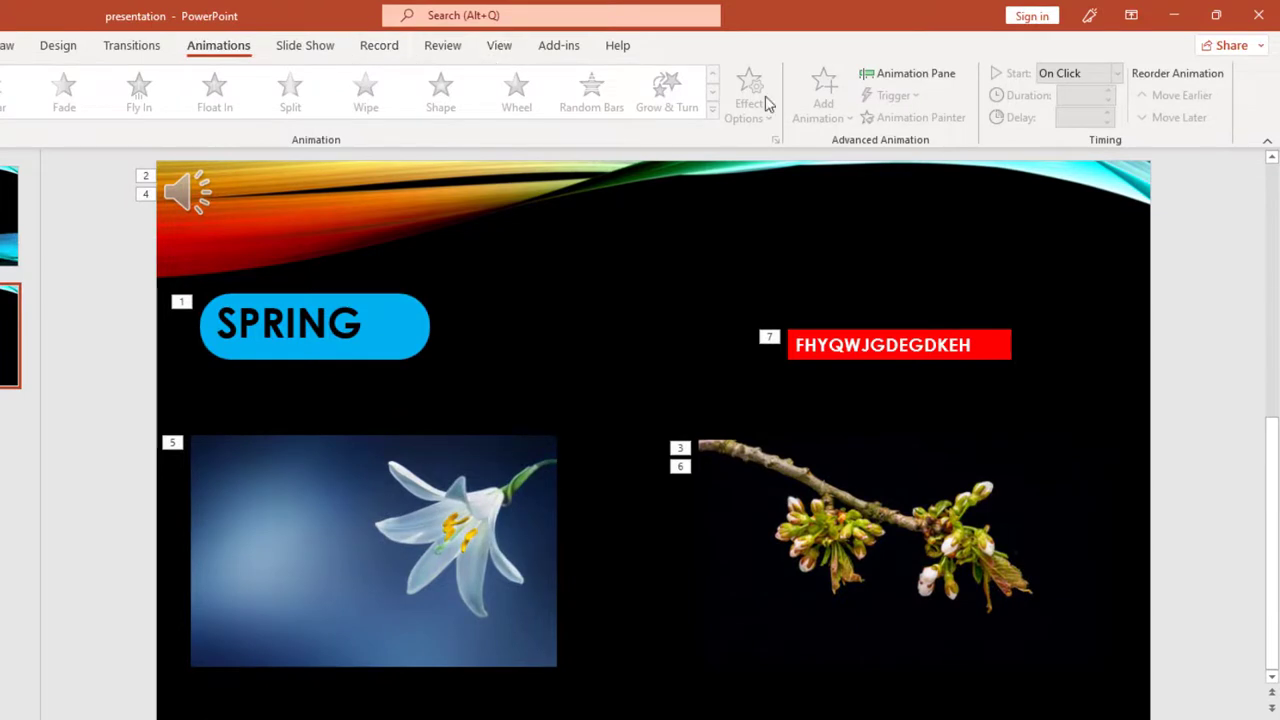
In the Animation Pane, move the audio's Play up to third and set it After Previous
{"action": "left_click", "coordinate": [900, 78]}
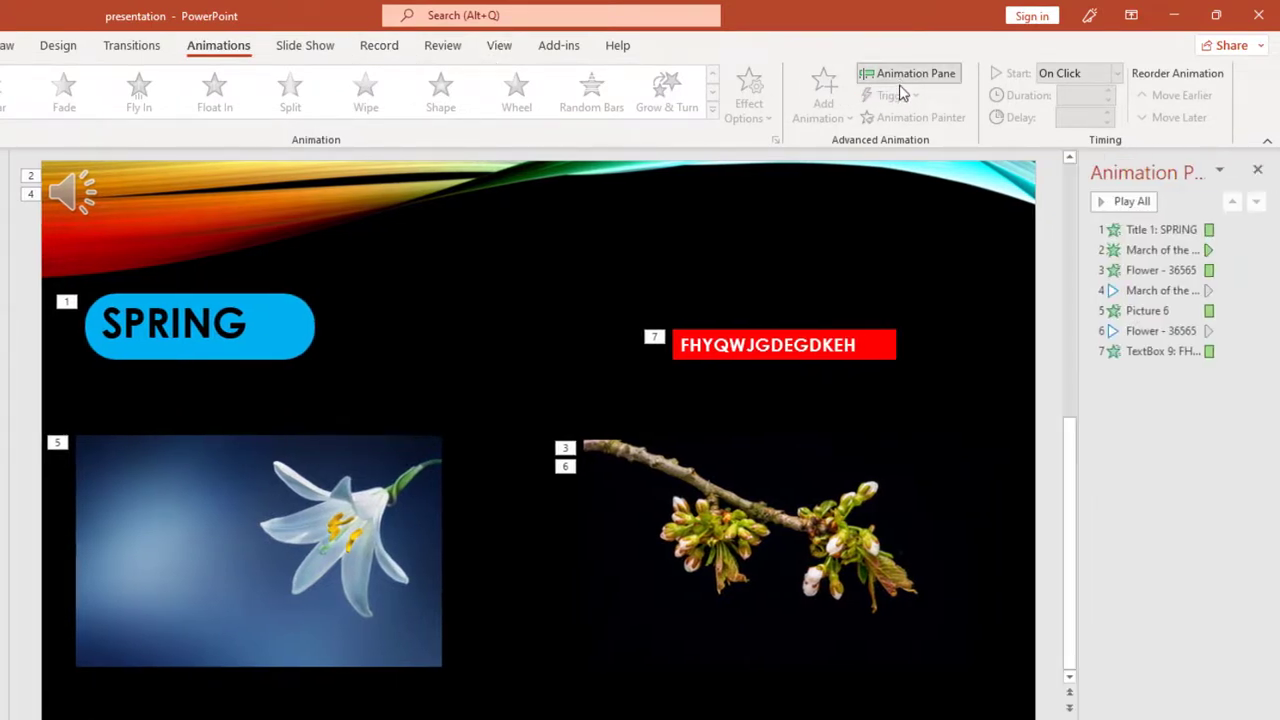
{"action": "left_click", "coordinate": [84, 190]}
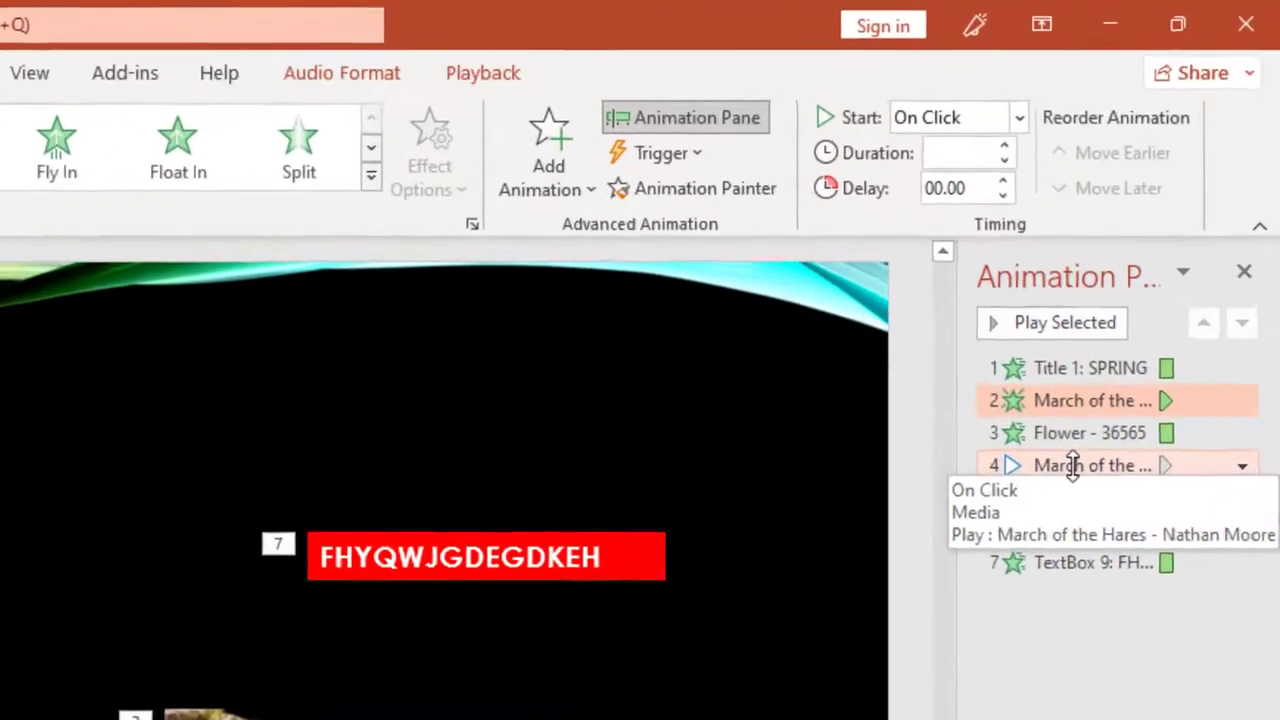
{"action": "left_click", "coordinate": [1149, 290]}
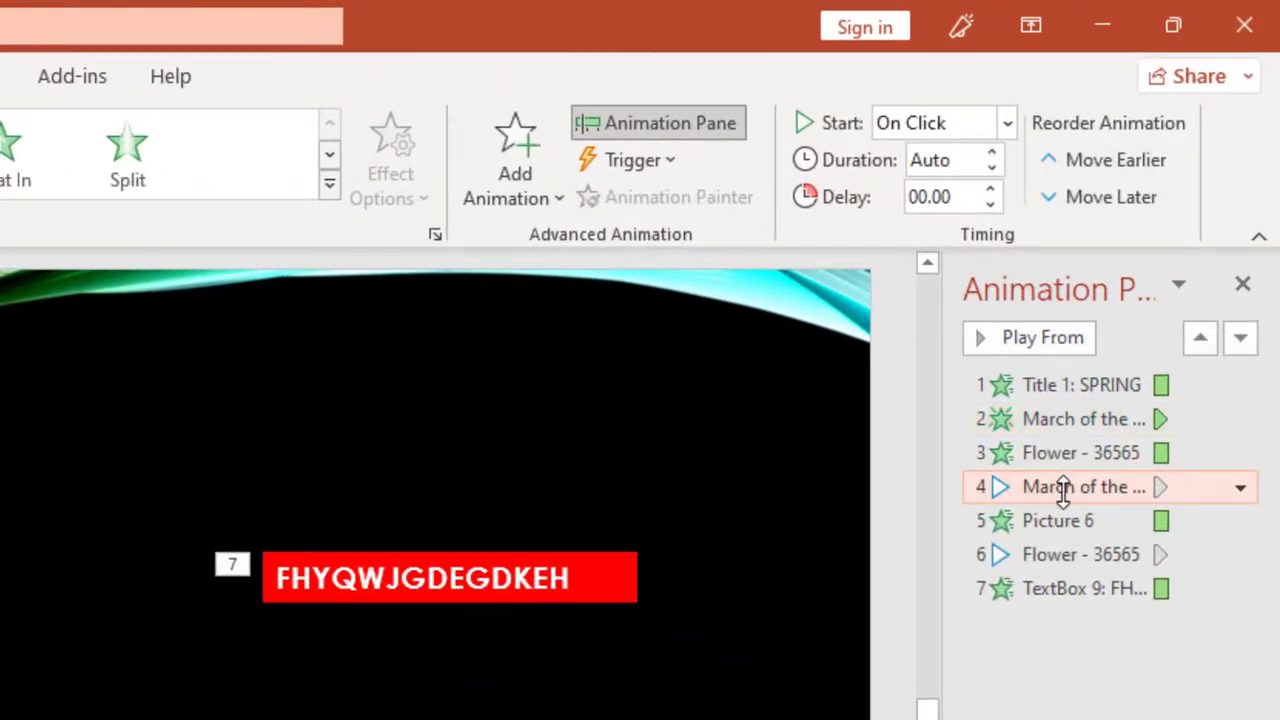
{"action": "left_click_drag", "start_coordinate": [1063, 497], "coordinate": [1066, 440]}
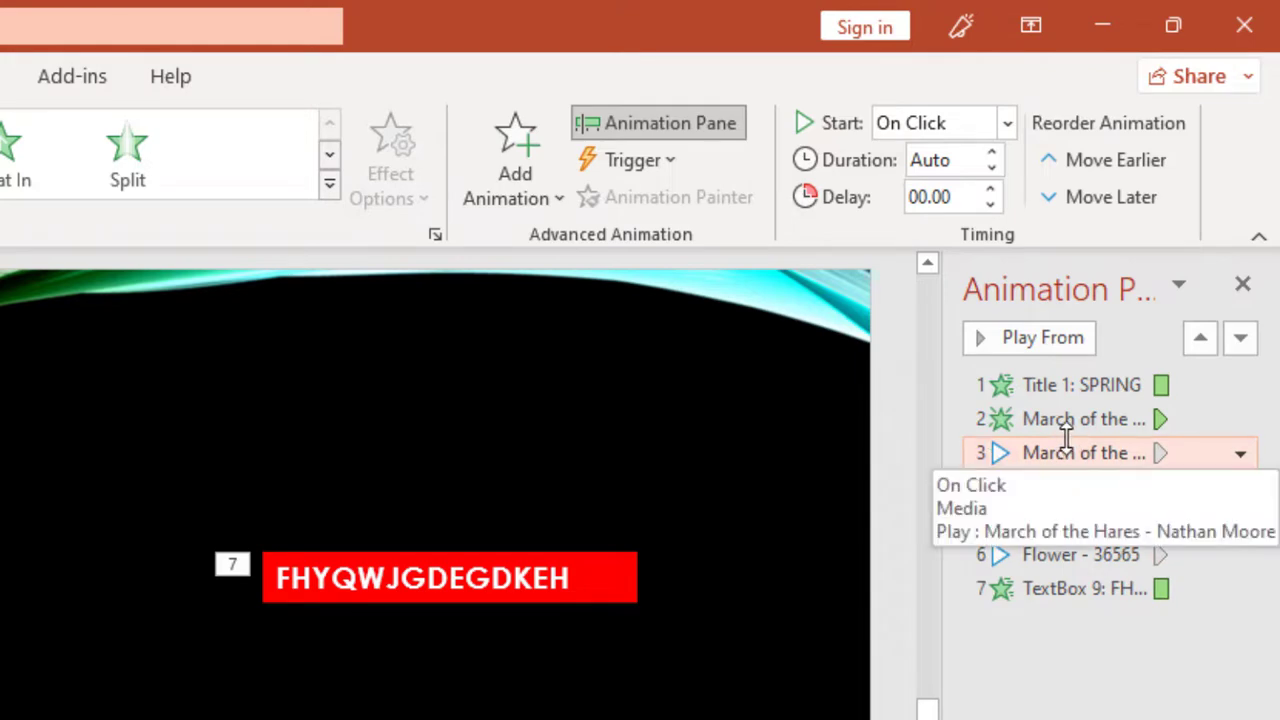
{"action": "left_click", "coordinate": [963, 126]}
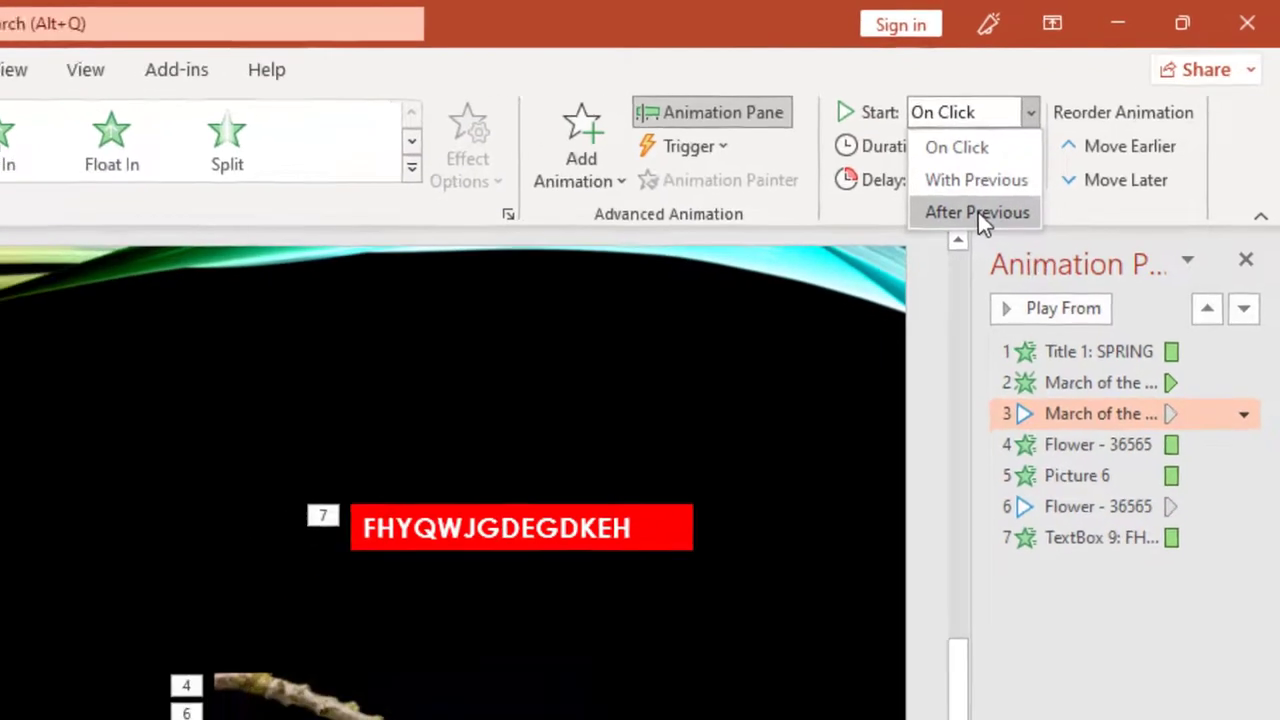
{"action": "left_click", "coordinate": [949, 232]}
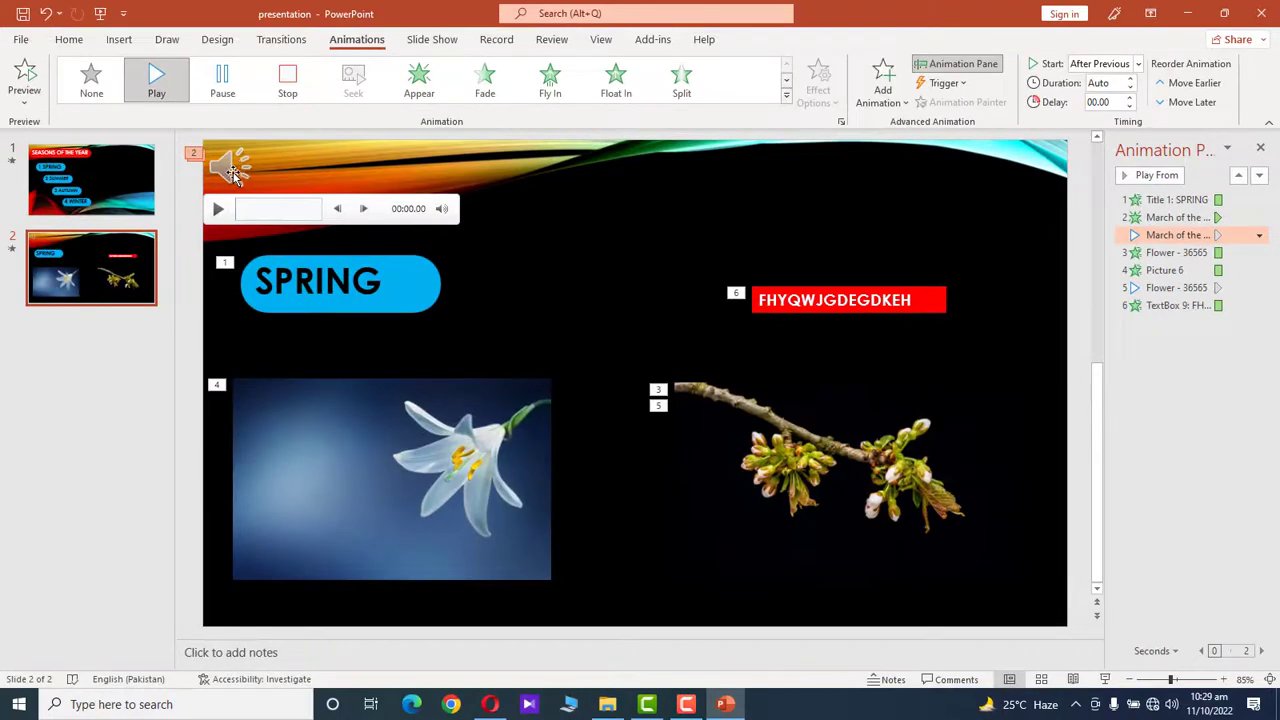
Move the lily picture's animation up and set the video's Play to After Previous
{"action": "left_click", "coordinate": [316, 416]}
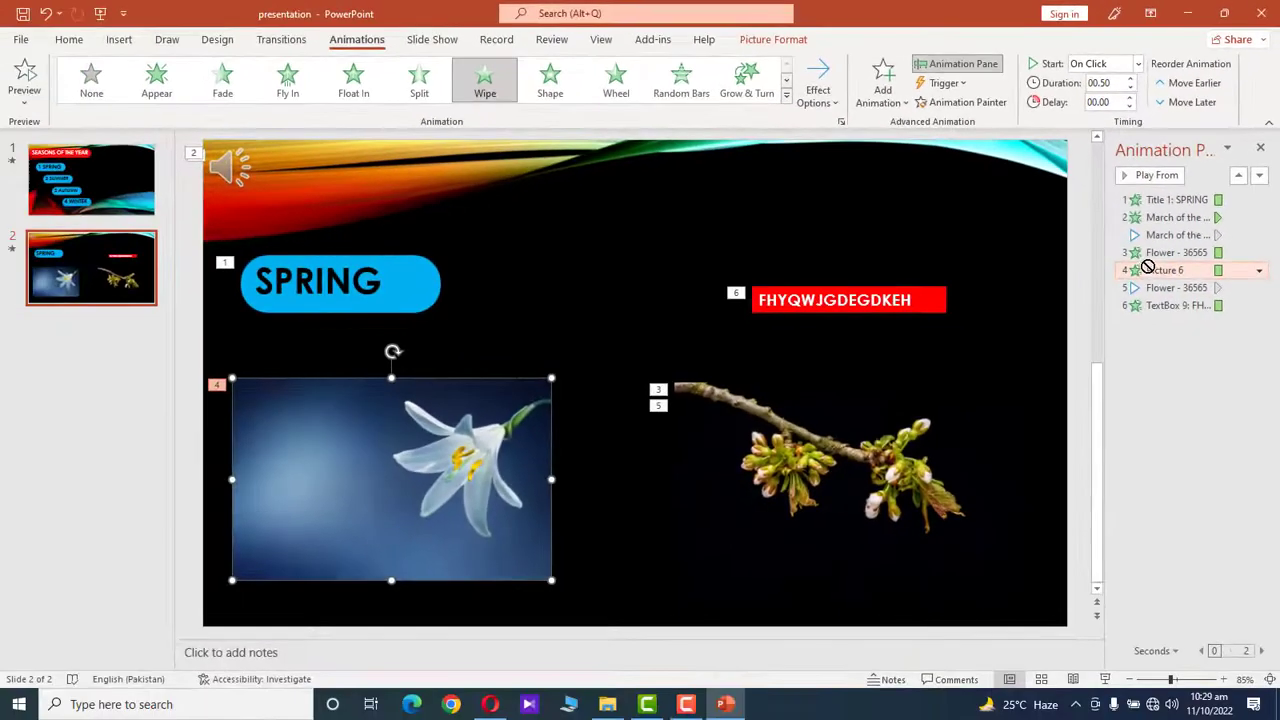
{"action": "left_click_drag", "start_coordinate": [1125, 312], "coordinate": [1125, 286]}
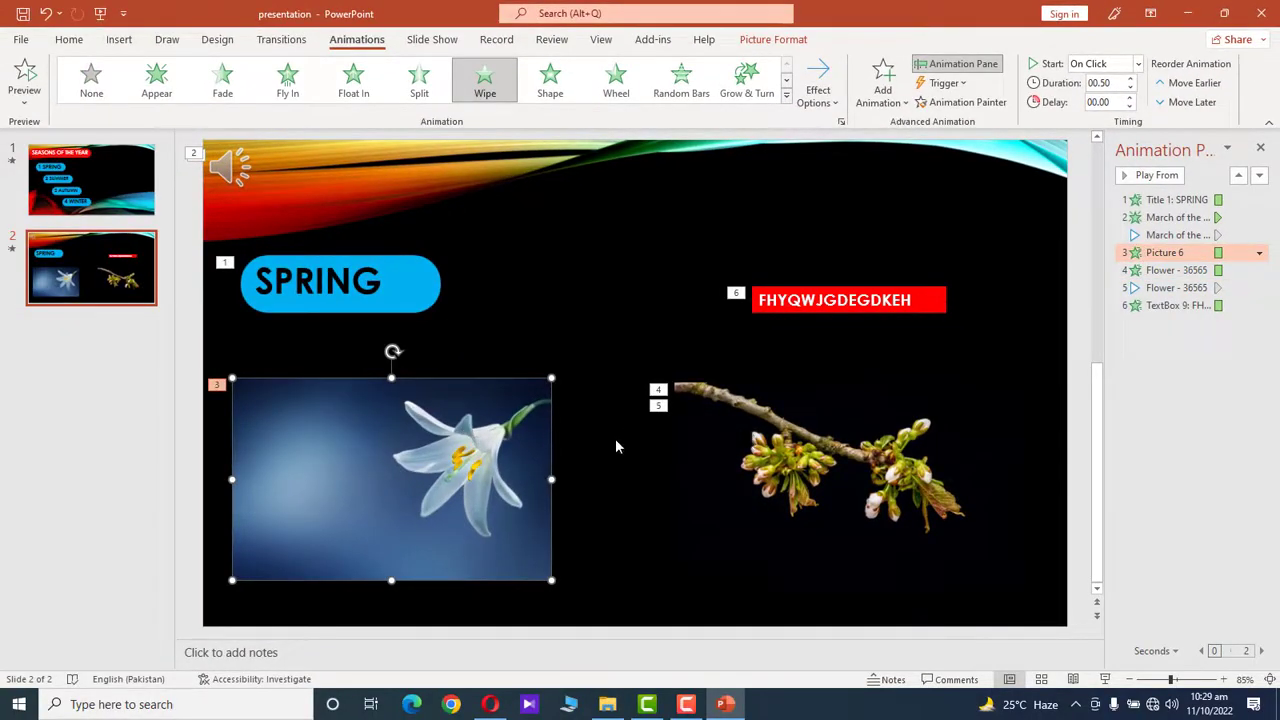
{"action": "left_click", "coordinate": [741, 435]}
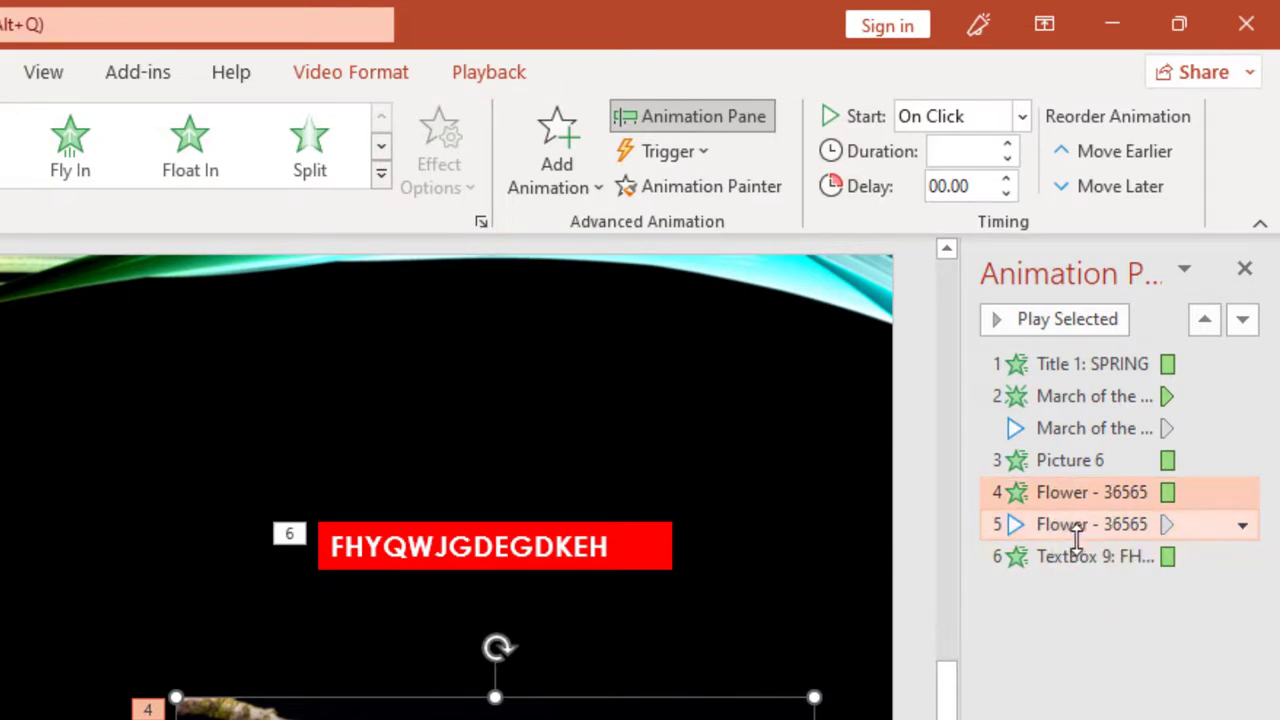
{"action": "left_click", "coordinate": [1071, 525]}
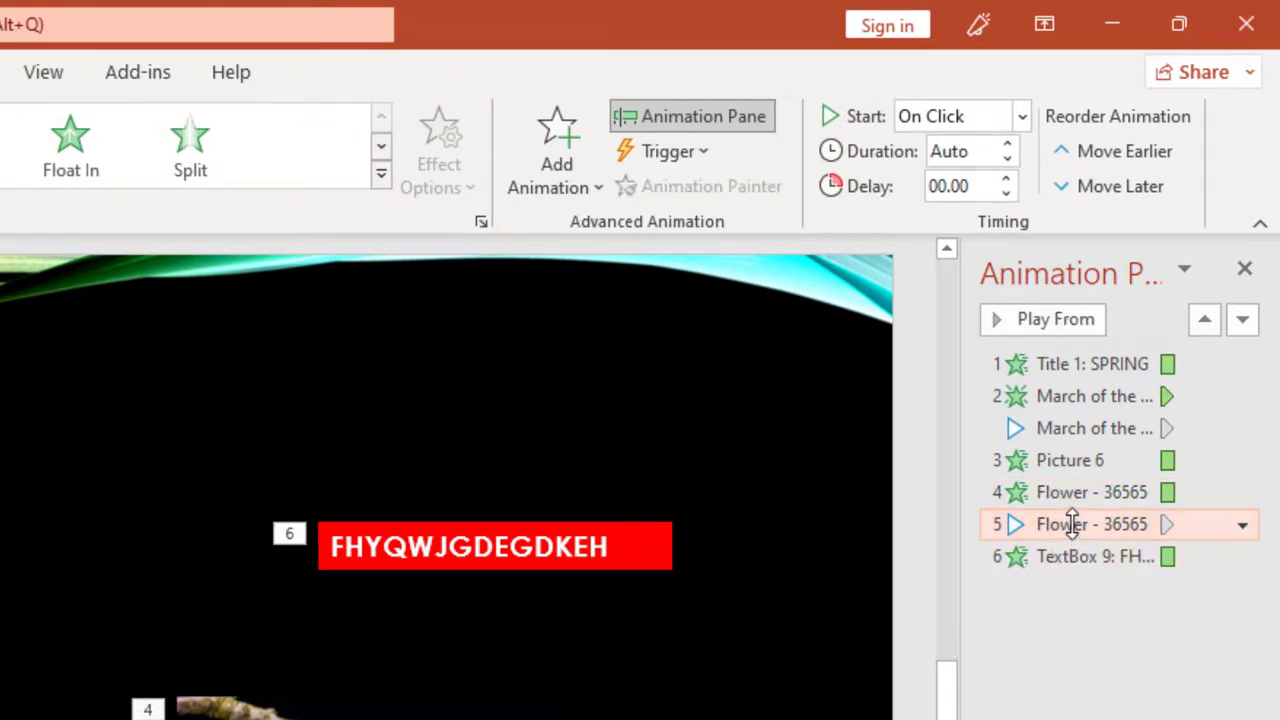
{"action": "left_click", "coordinate": [952, 126]}
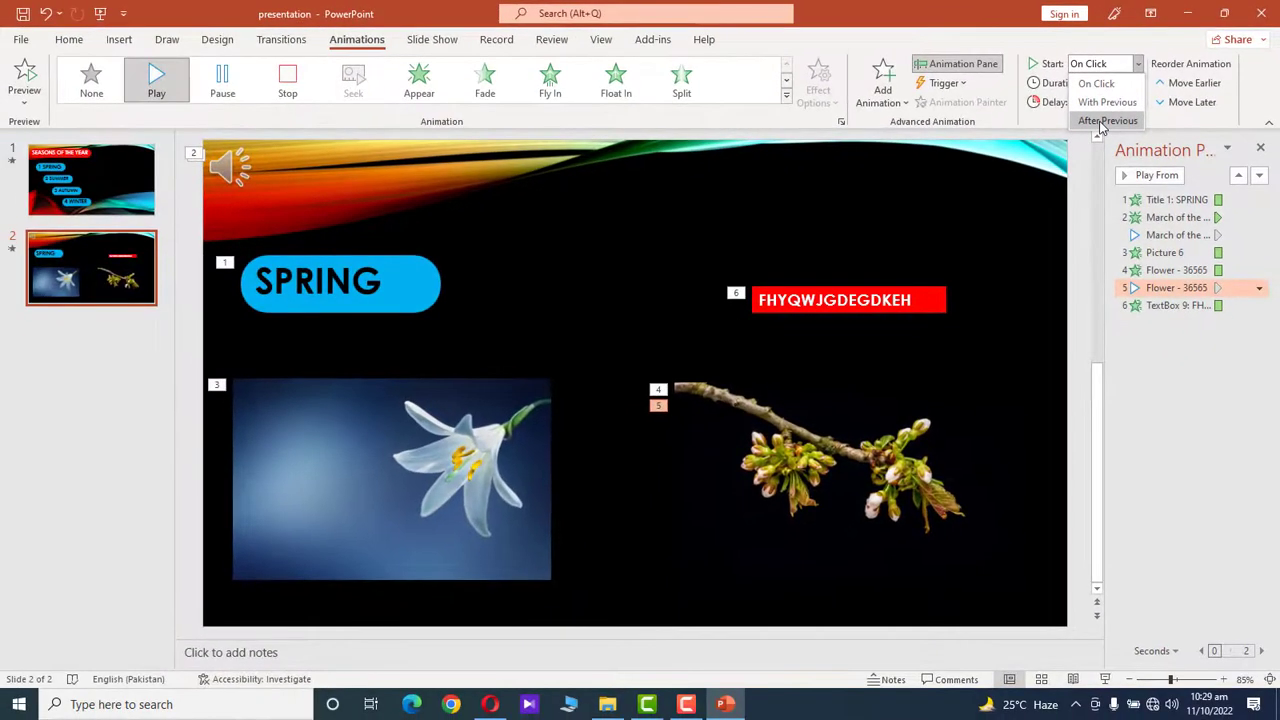
{"action": "left_click", "coordinate": [966, 219]}
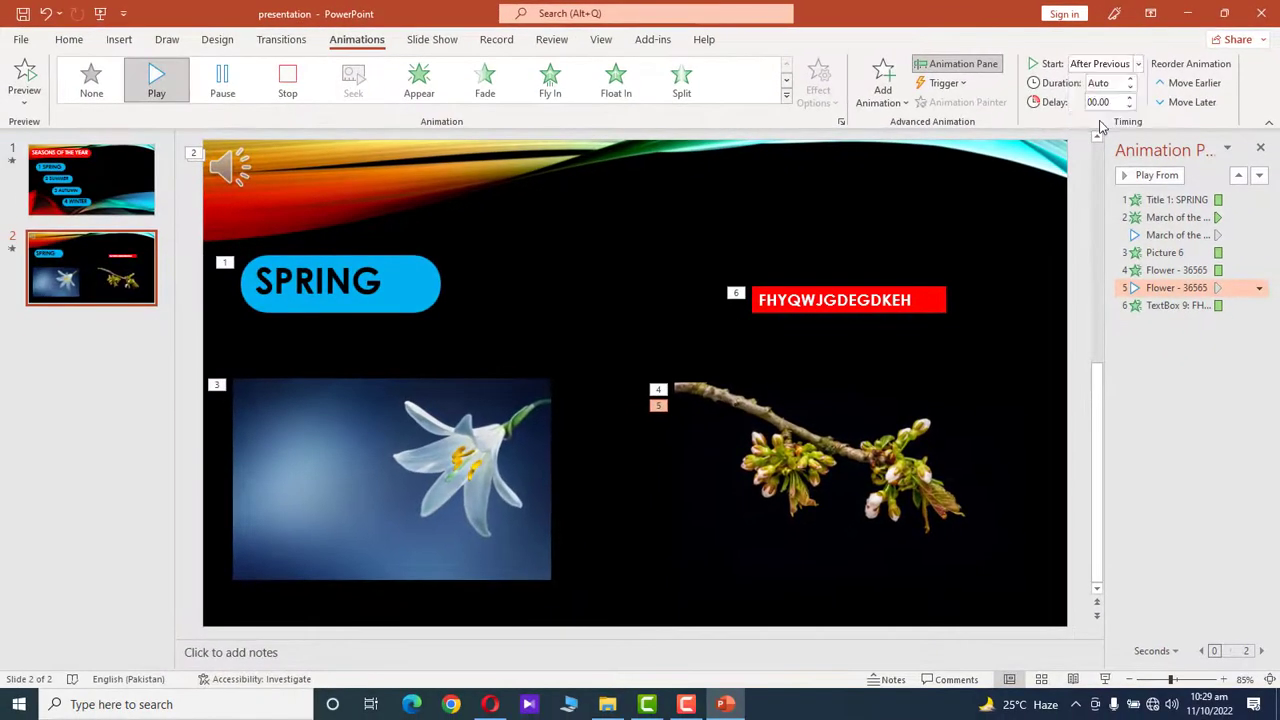
{"action": "left_click", "coordinate": [840, 222]}
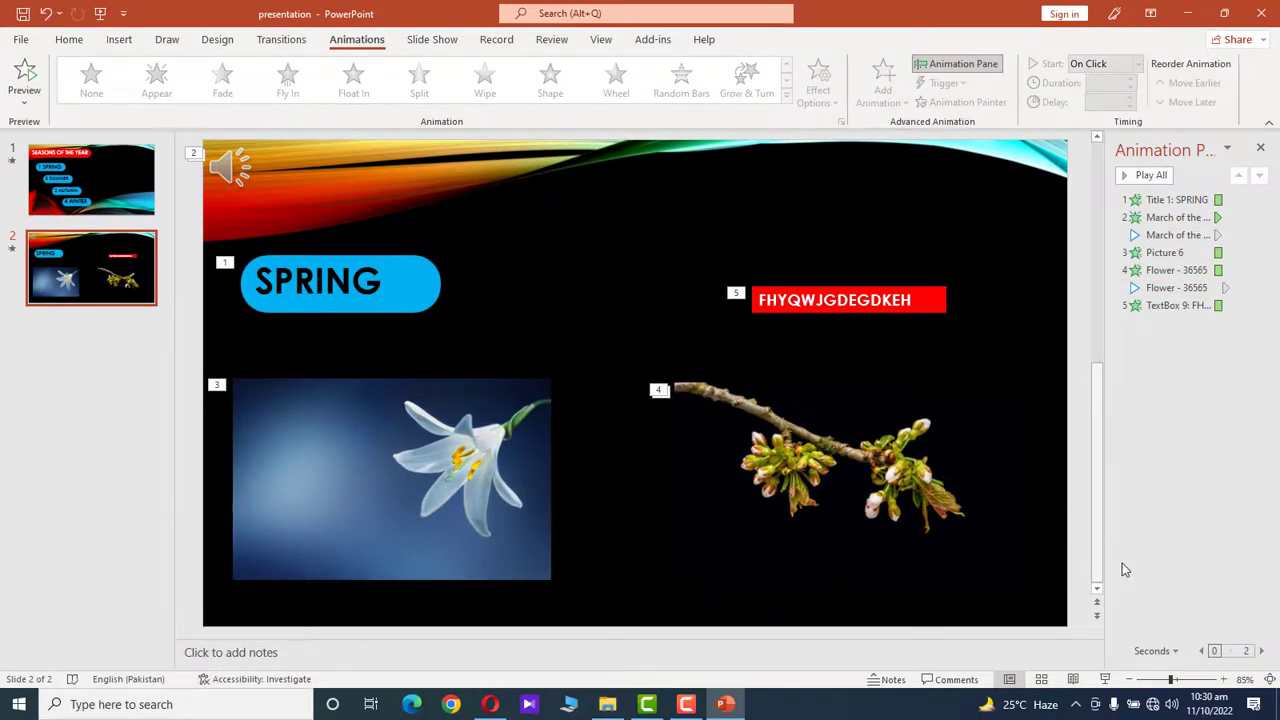
{"action": "left_click", "coordinate": [1106, 679]}
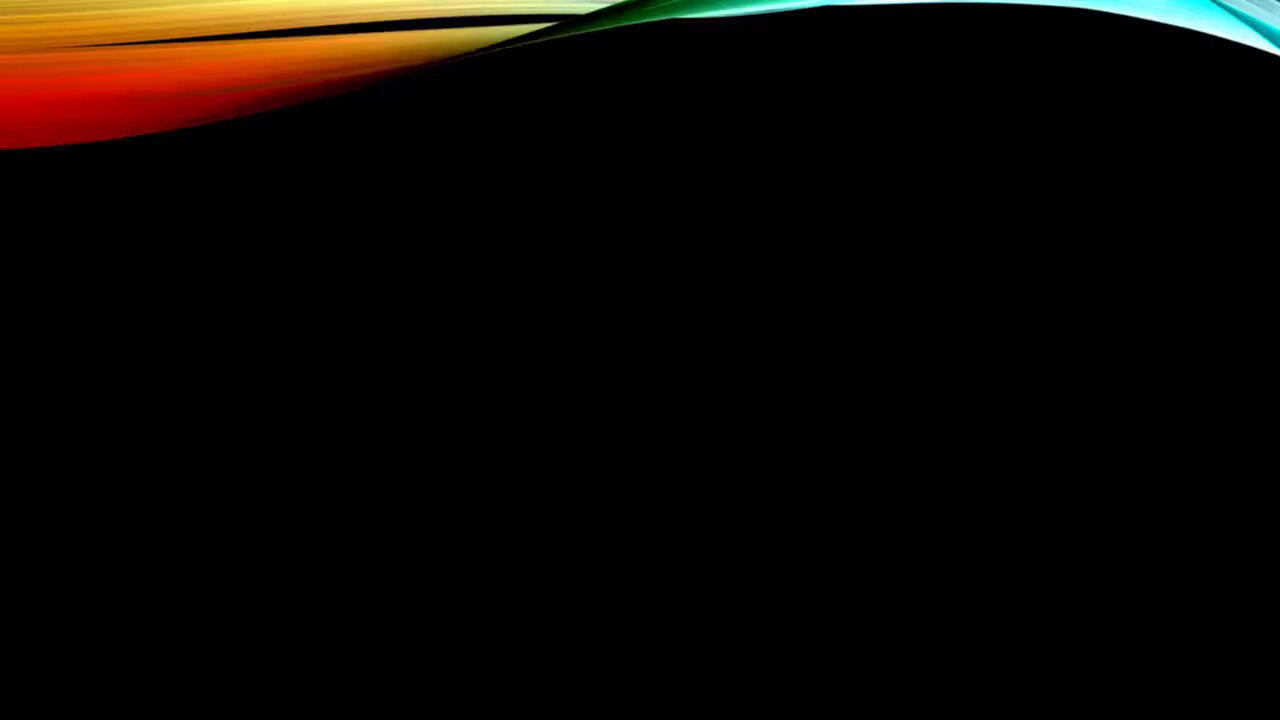
{"action": "left_click", "coordinate": [1153, 200]}
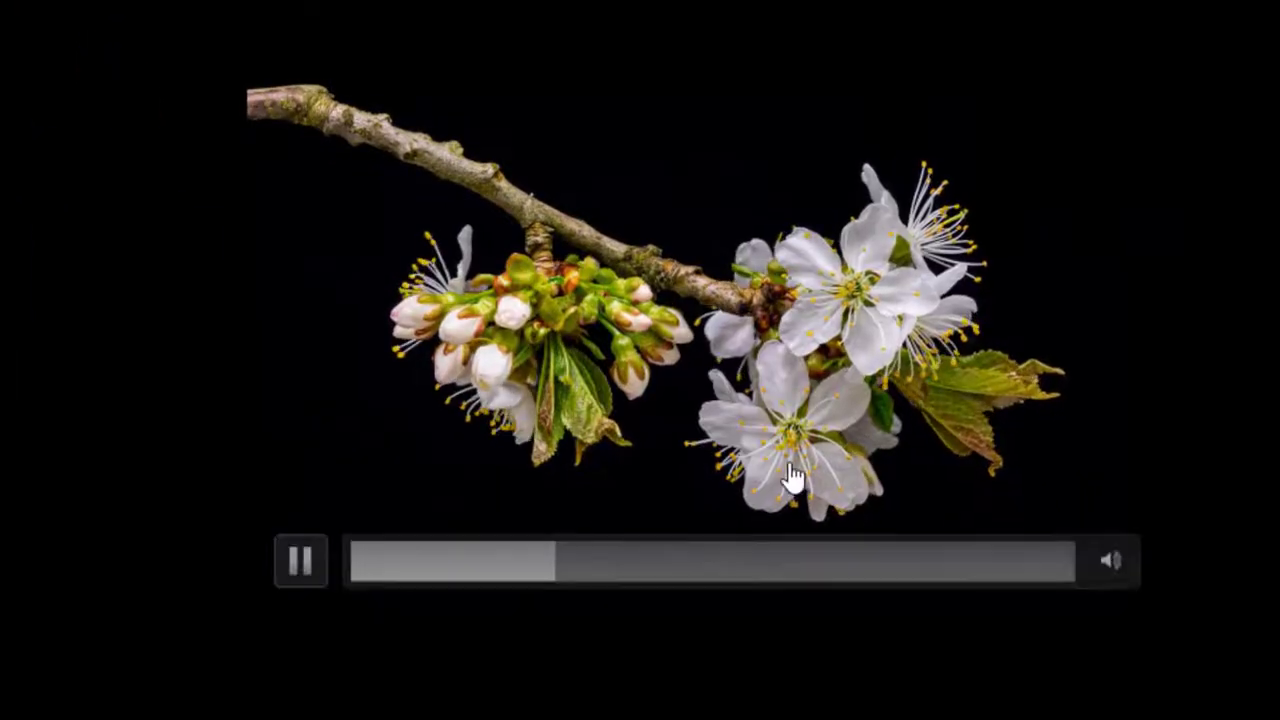
{"action": "left_click_drag", "start_coordinate": [574, 580], "coordinate": [743, 577]}
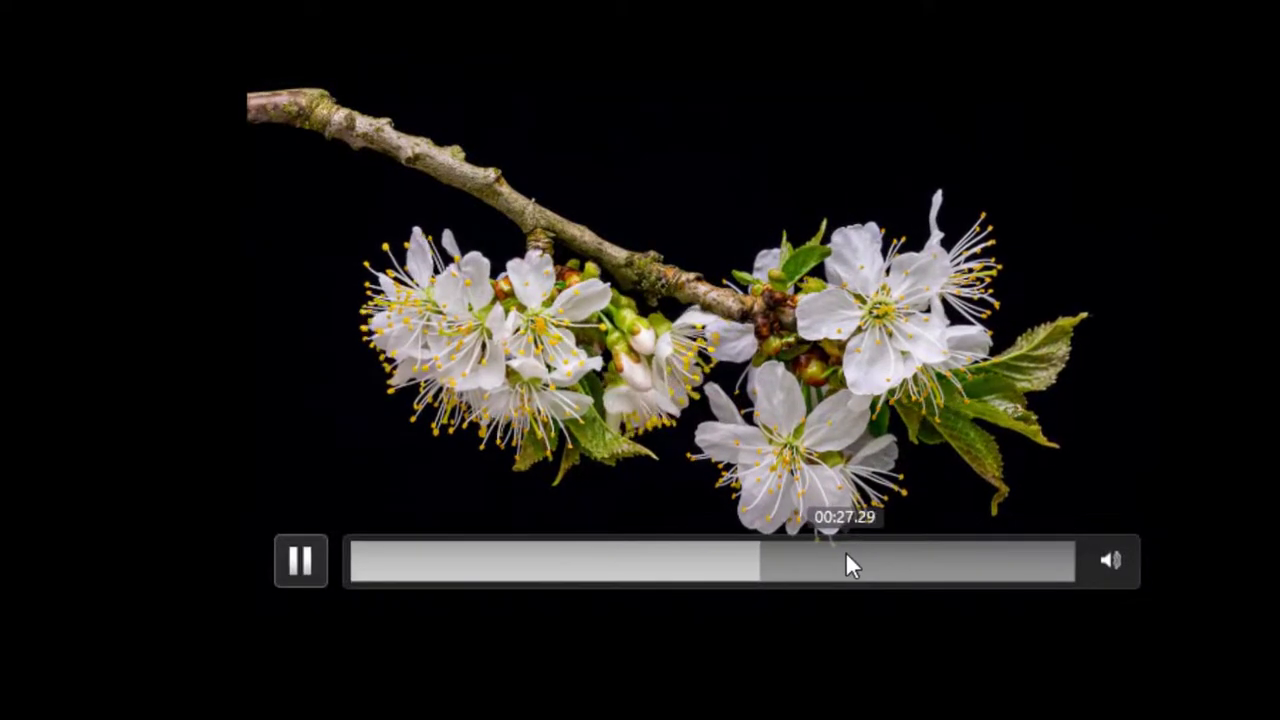
{"action": "left_click_drag", "start_coordinate": [837, 577], "coordinate": [516, 551]}
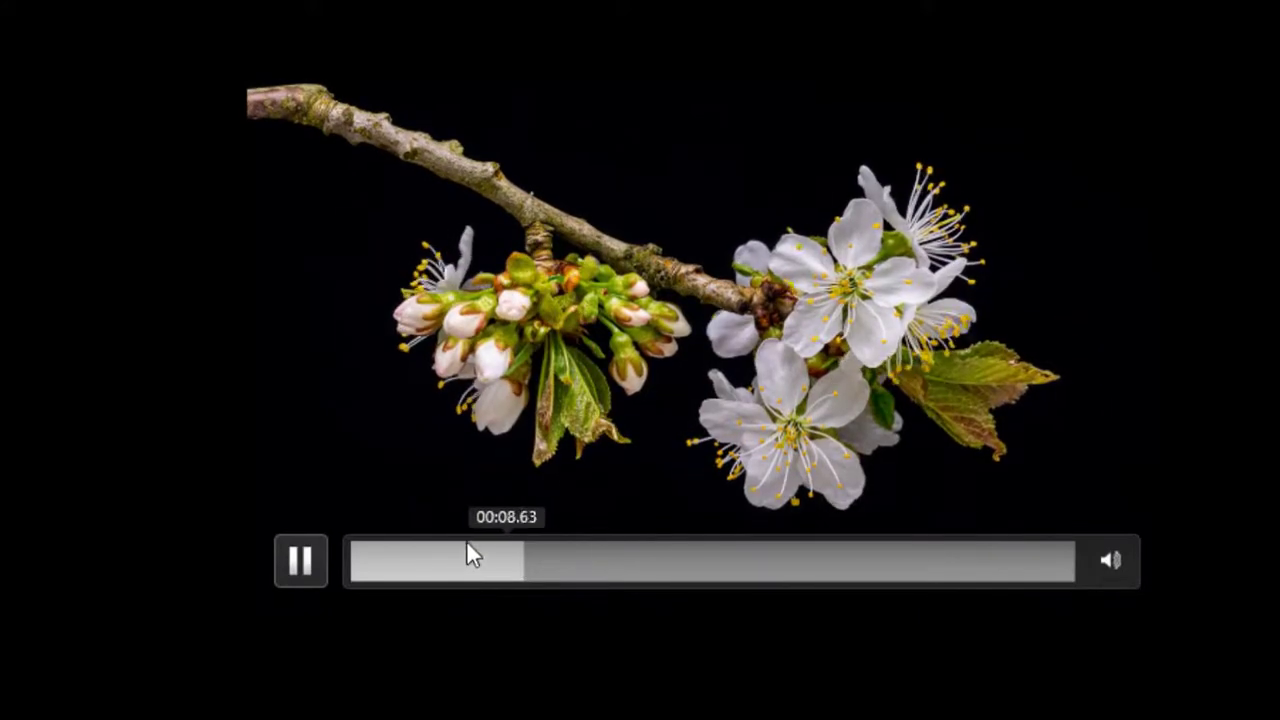
{"action": "left_click", "coordinate": [303, 562]}
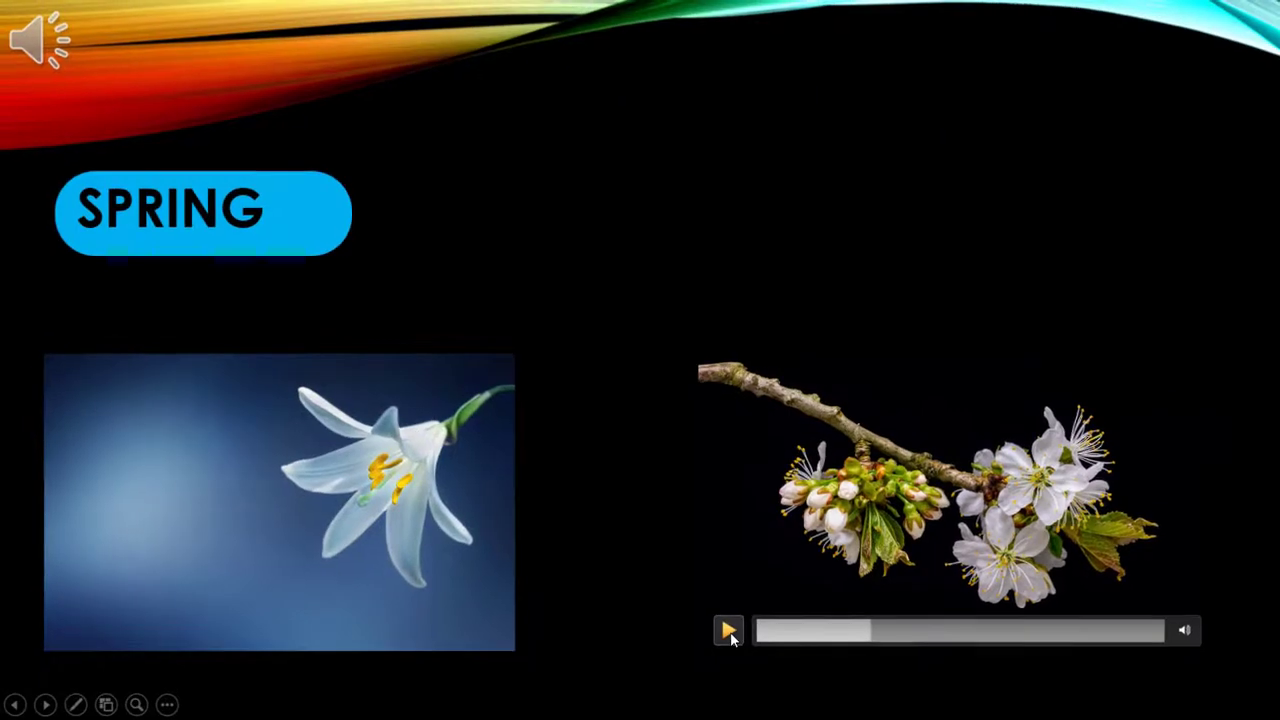
{"action": "left_click", "coordinate": [302, 562]}
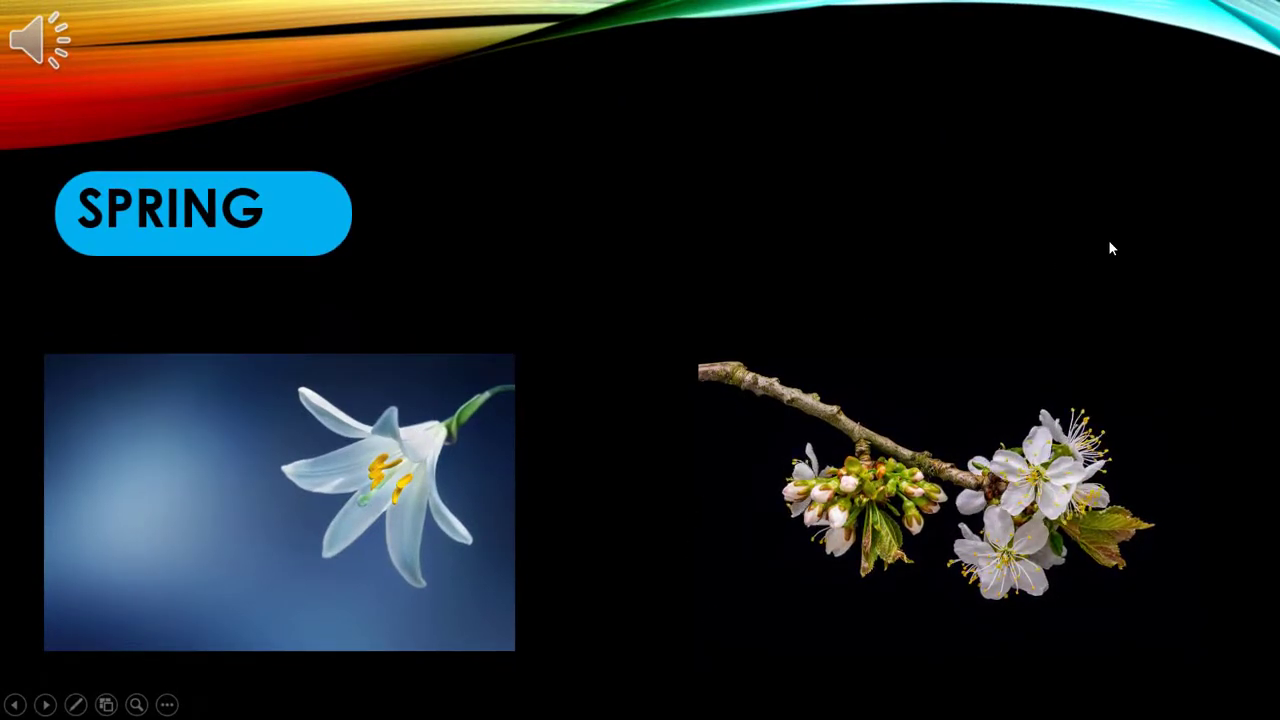
{"action": "left_click", "coordinate": [1132, 229]}
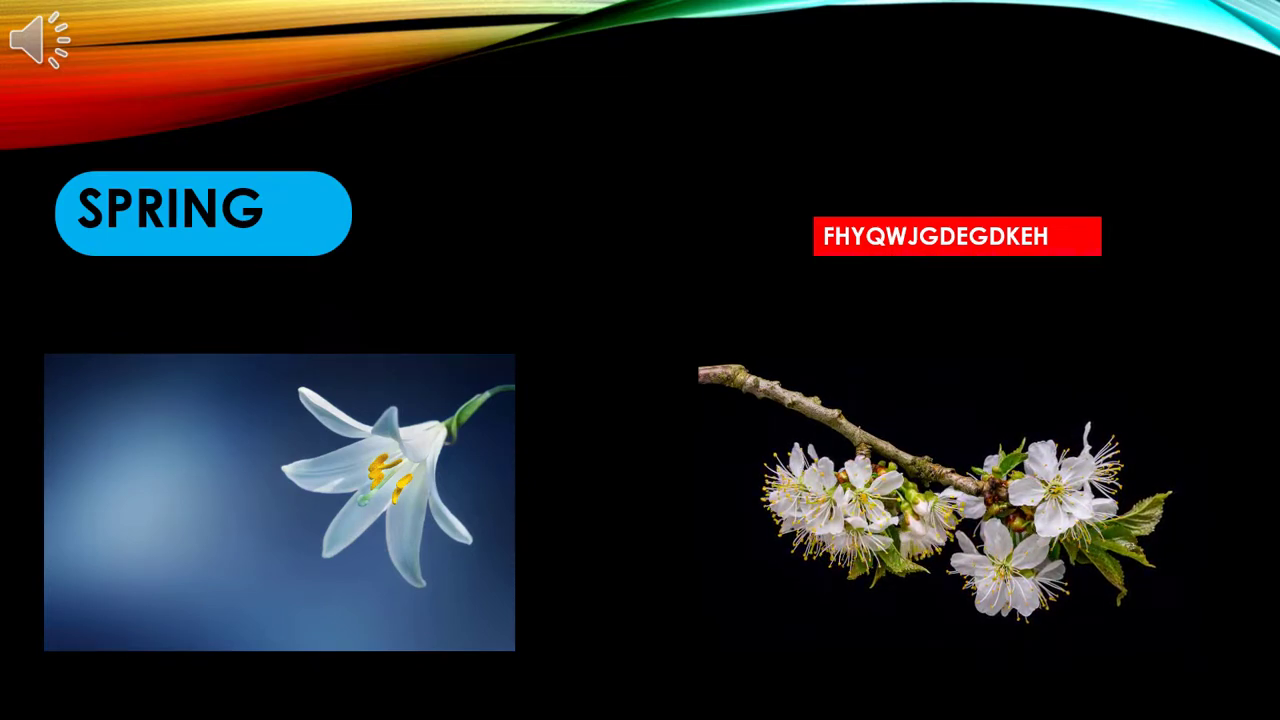
{"action": "key", "text": "Escape"}
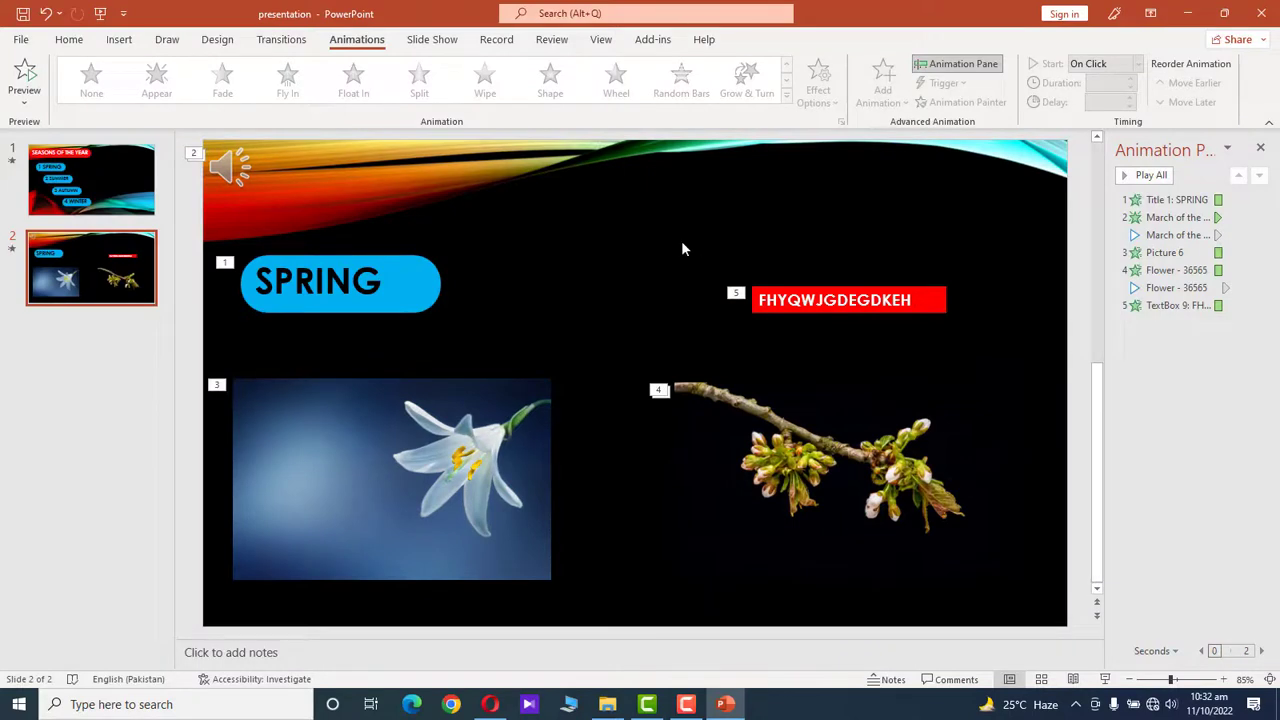
{"action": "key", "text": "Page_Up"}
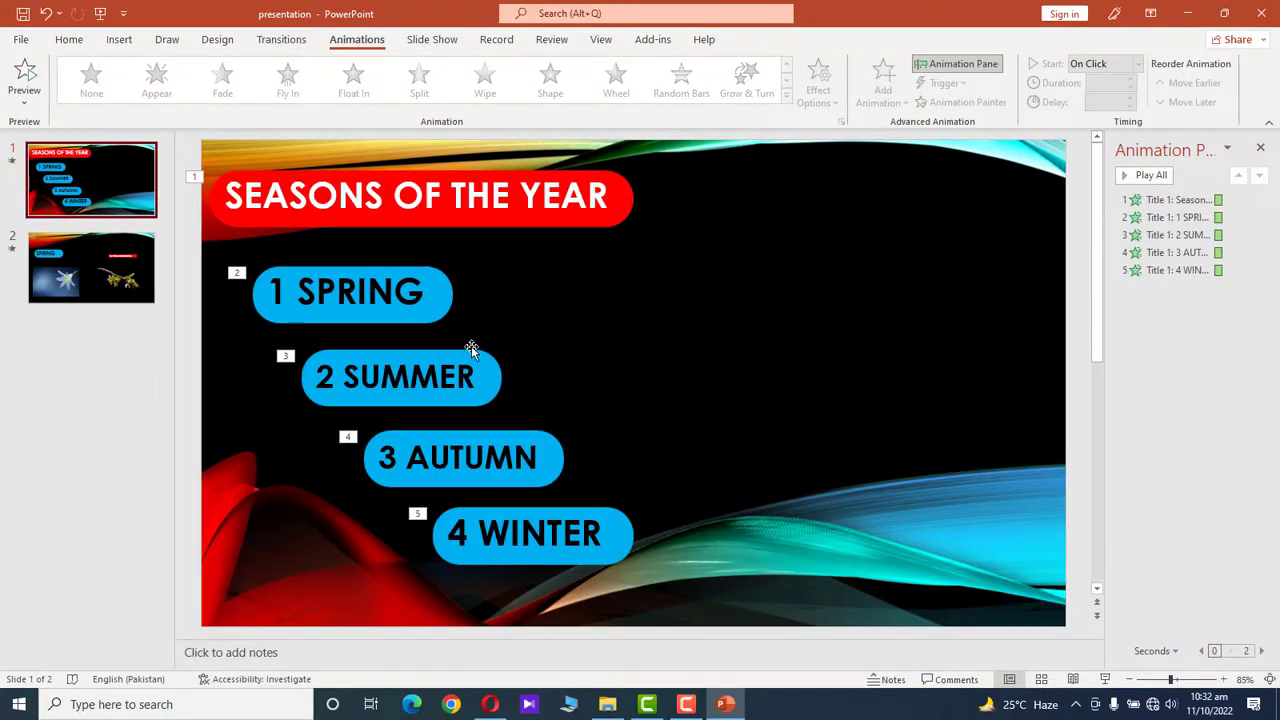
{"action": "left_click", "coordinate": [487, 358]}
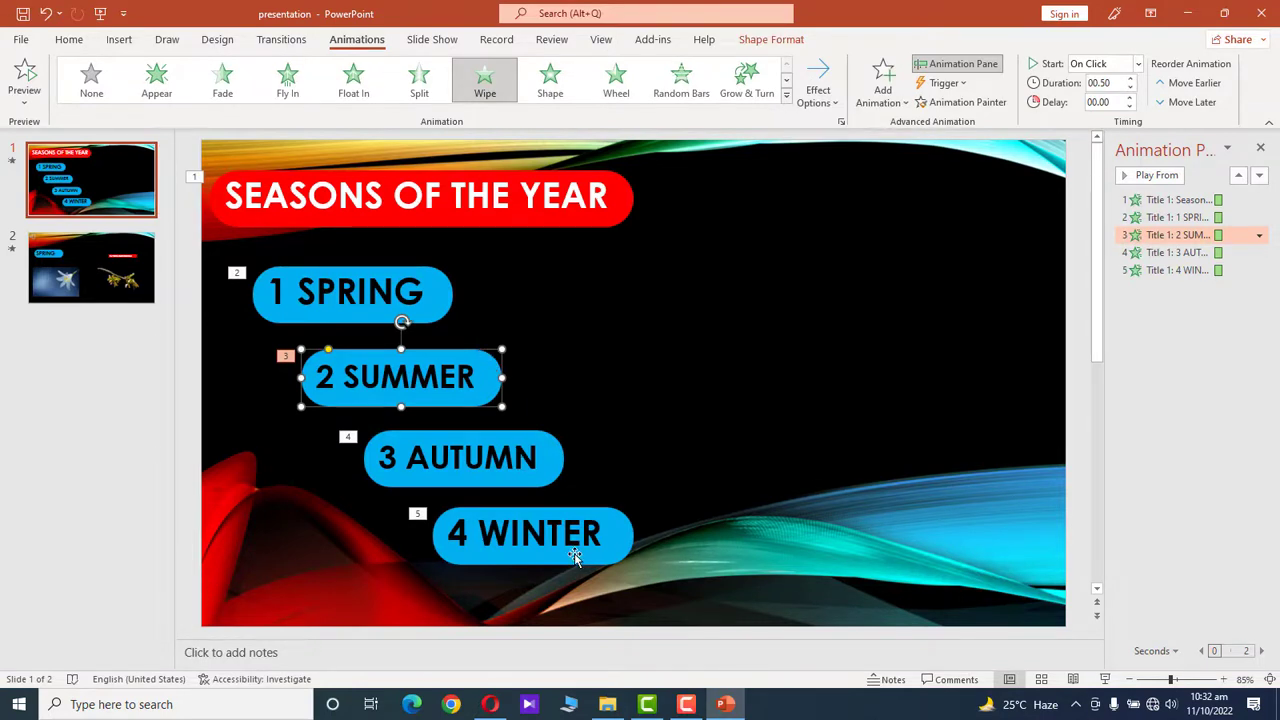
{"action": "left_click", "coordinate": [128, 324]}
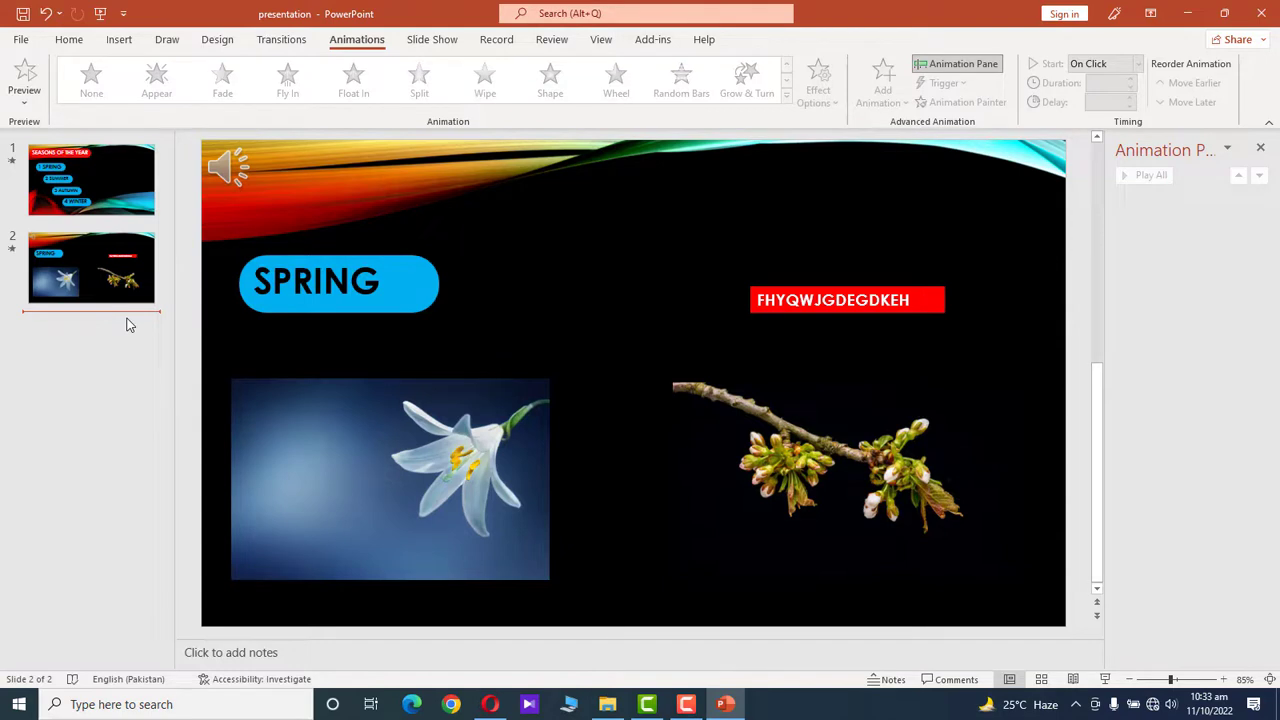
Add a third SUMMER slide with the 6.95 × 15.14 cm sunset picture at upper right
{"action": "right_click", "coordinate": [128, 324]}
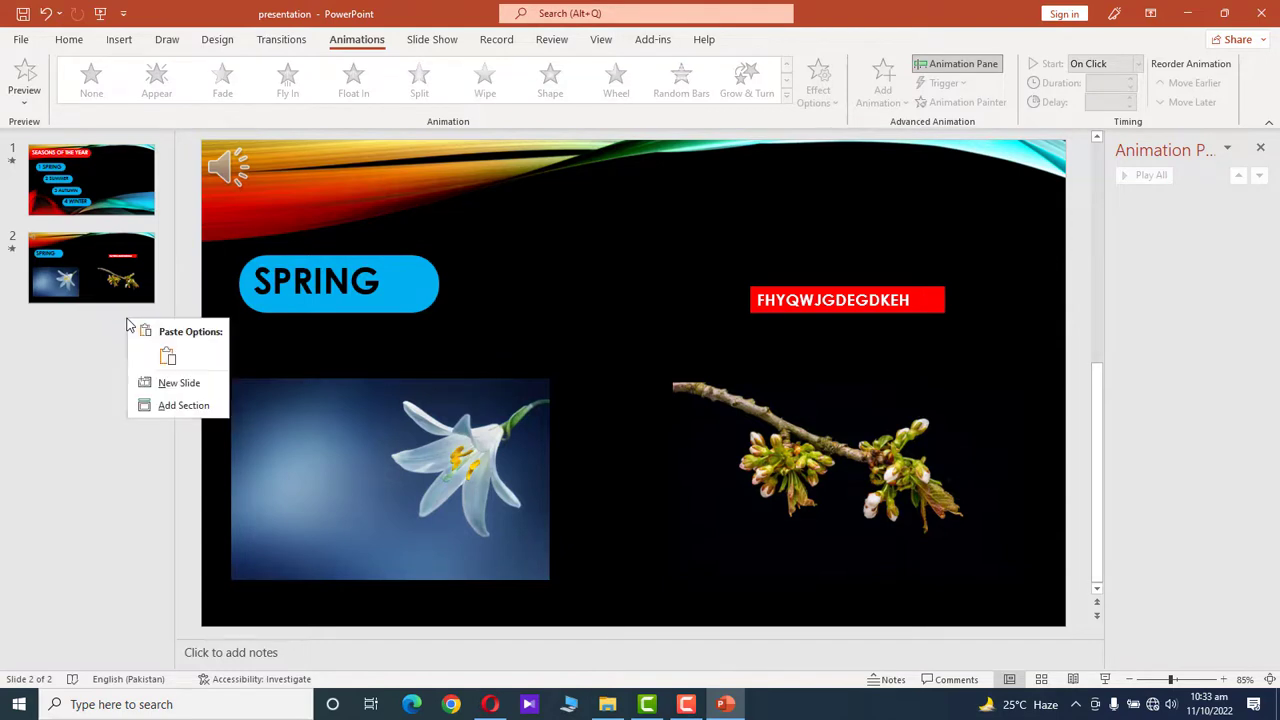
{"action": "left_click", "coordinate": [169, 384]}
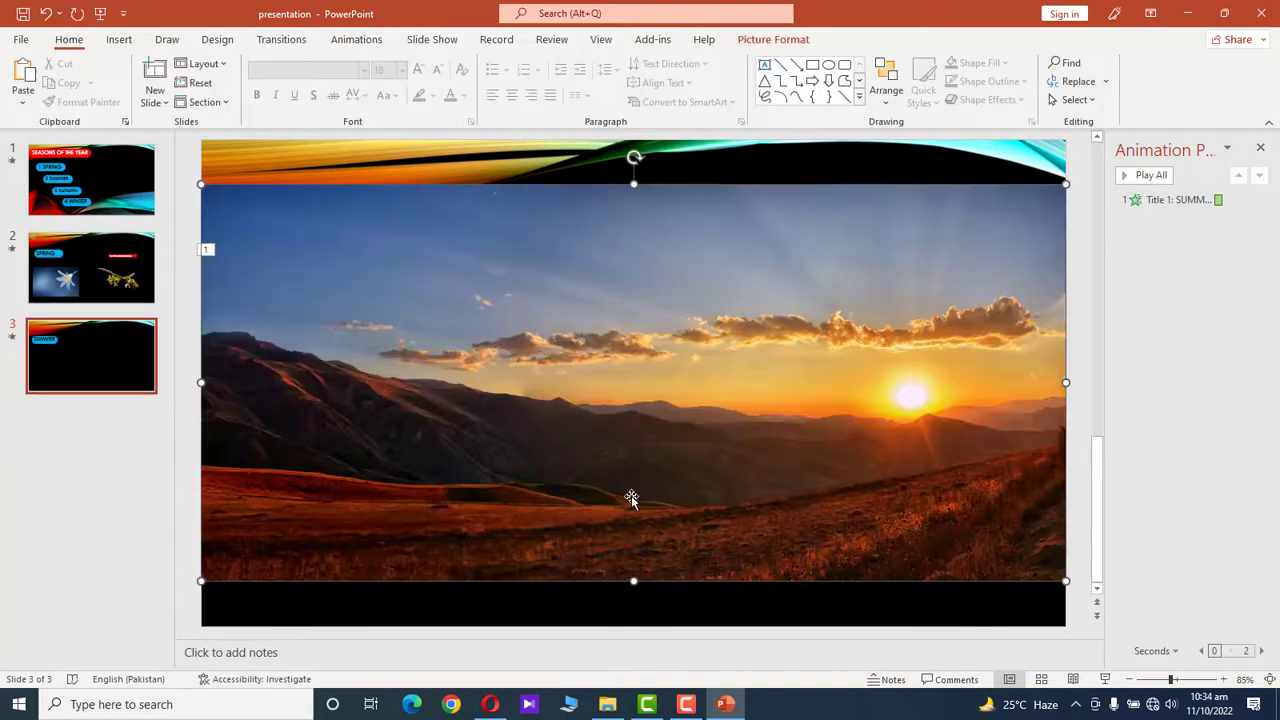
{"action": "double_click", "coordinate": [631, 497]}
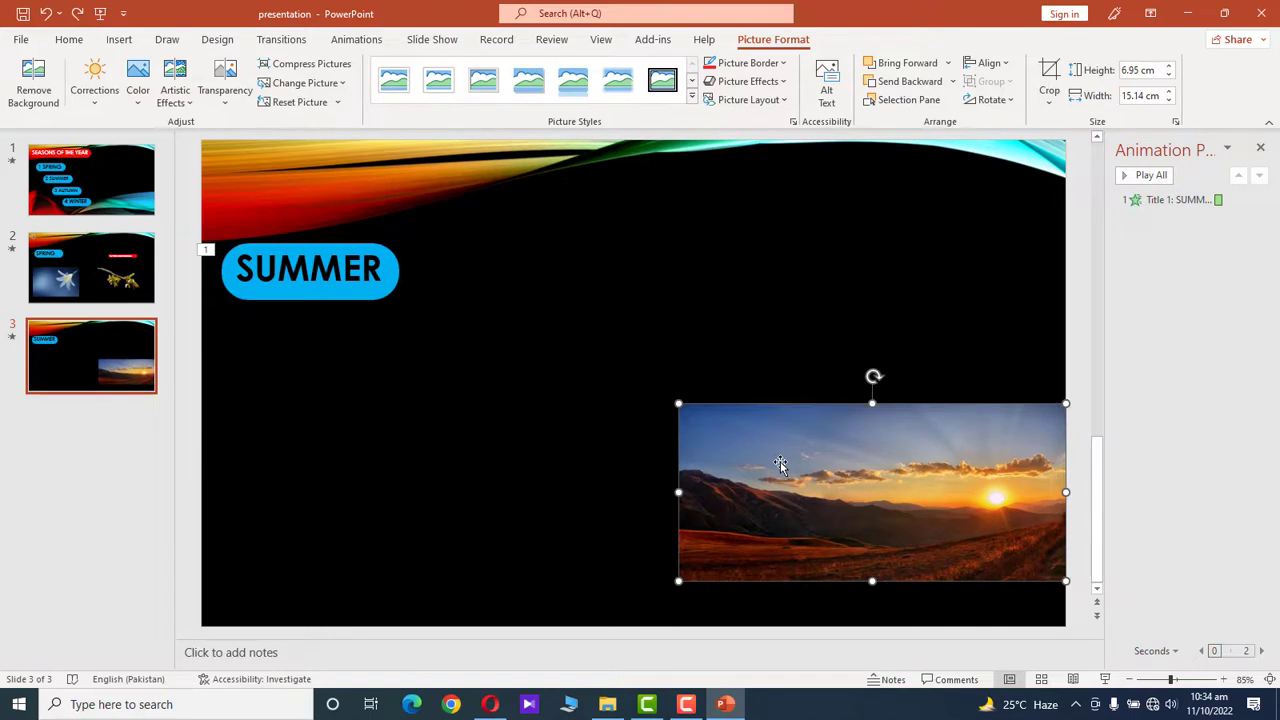
{"action": "left_click_drag", "start_coordinate": [780, 465], "coordinate": [705, 274]}
{"action": "left_click", "coordinate": [553, 326]}
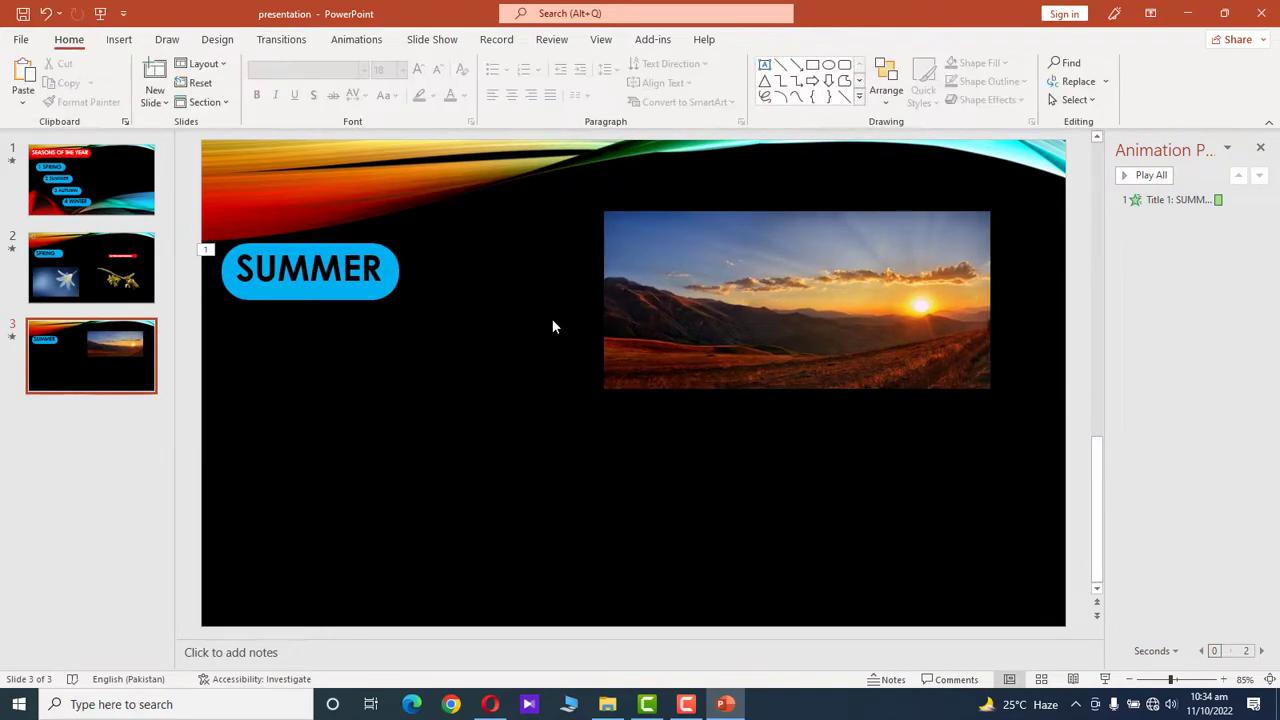